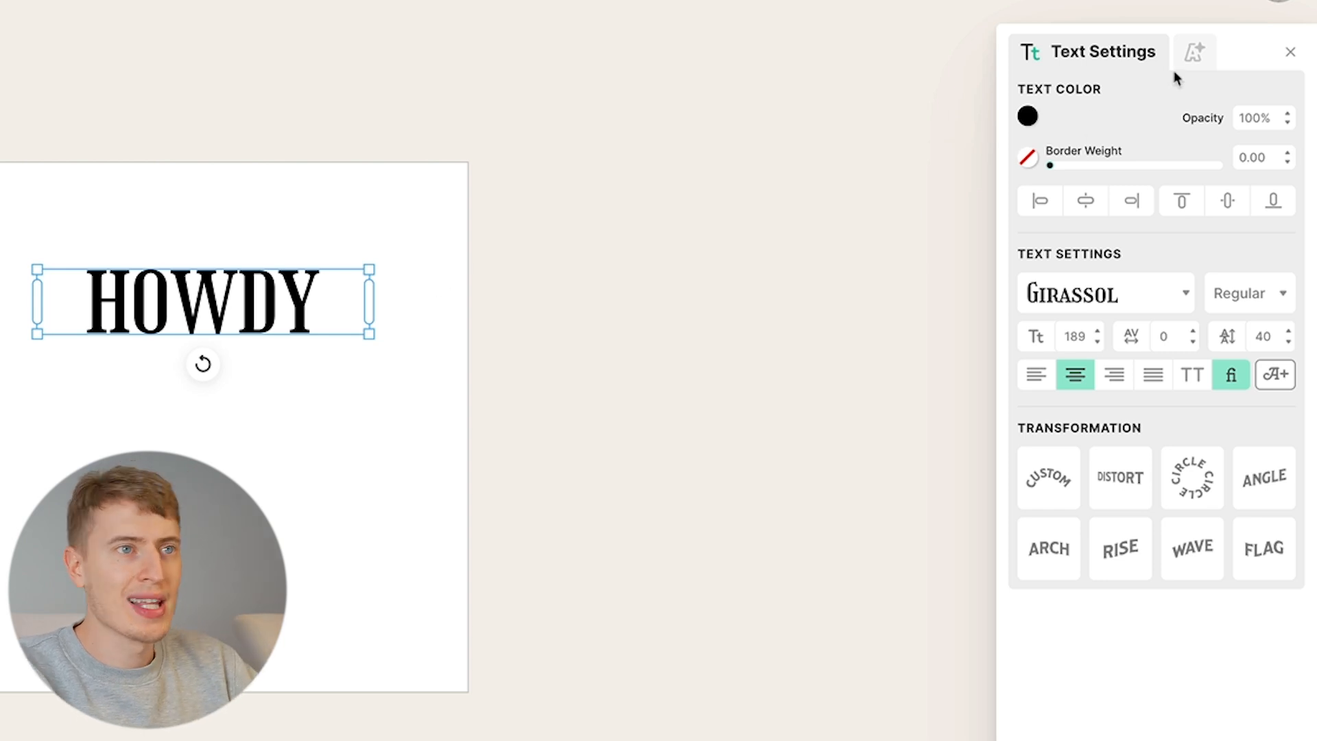
Give HOWDY a Line Shadow and Fading Color Cut effect, then enlarge it and shift it left.
{"action": "left_click", "coordinate": [1193, 60]}
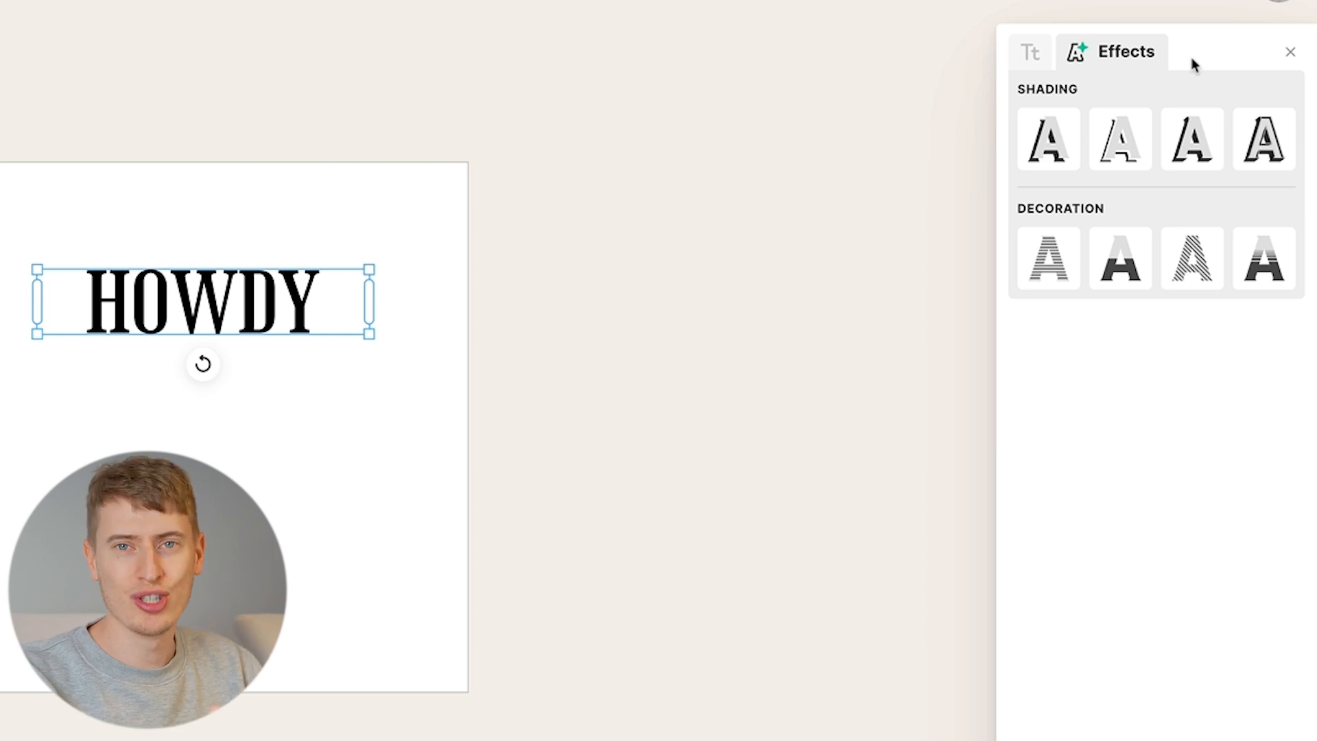
{"action": "left_click", "coordinate": [1128, 139]}
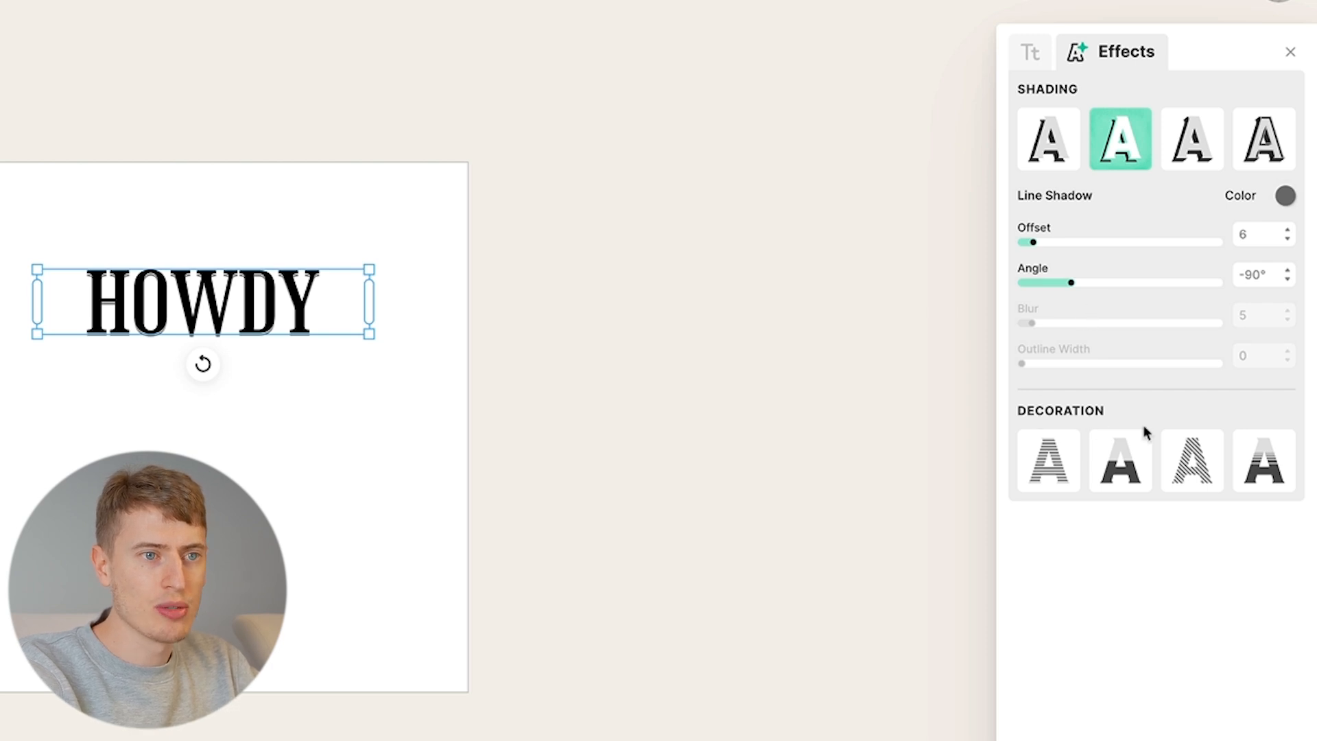
{"action": "left_click", "coordinate": [1266, 480]}
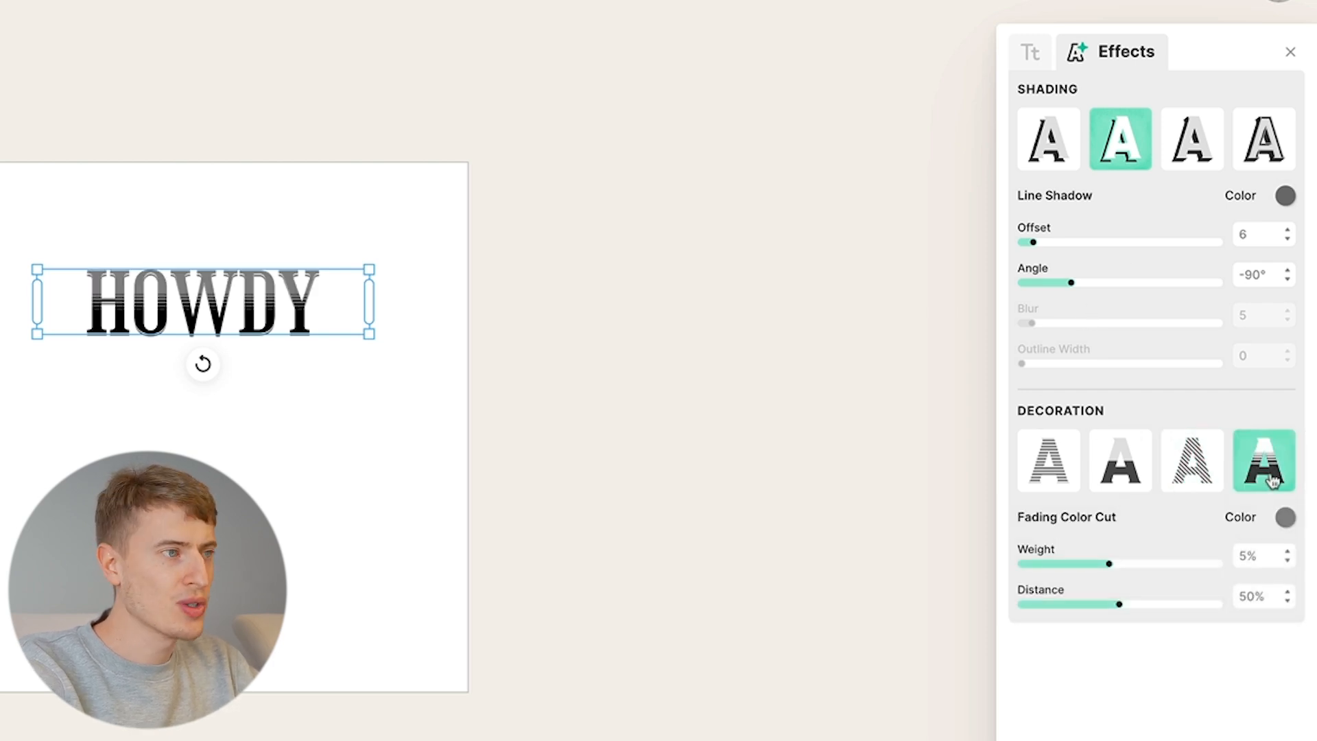
{"action": "left_click_drag", "start_coordinate": [371, 337], "coordinate": [331, 329]}
Recolour the HOWDY decoration light pink and stack three horizontally centred copies vertically.
{"action": "left_click", "coordinate": [300, 397]}
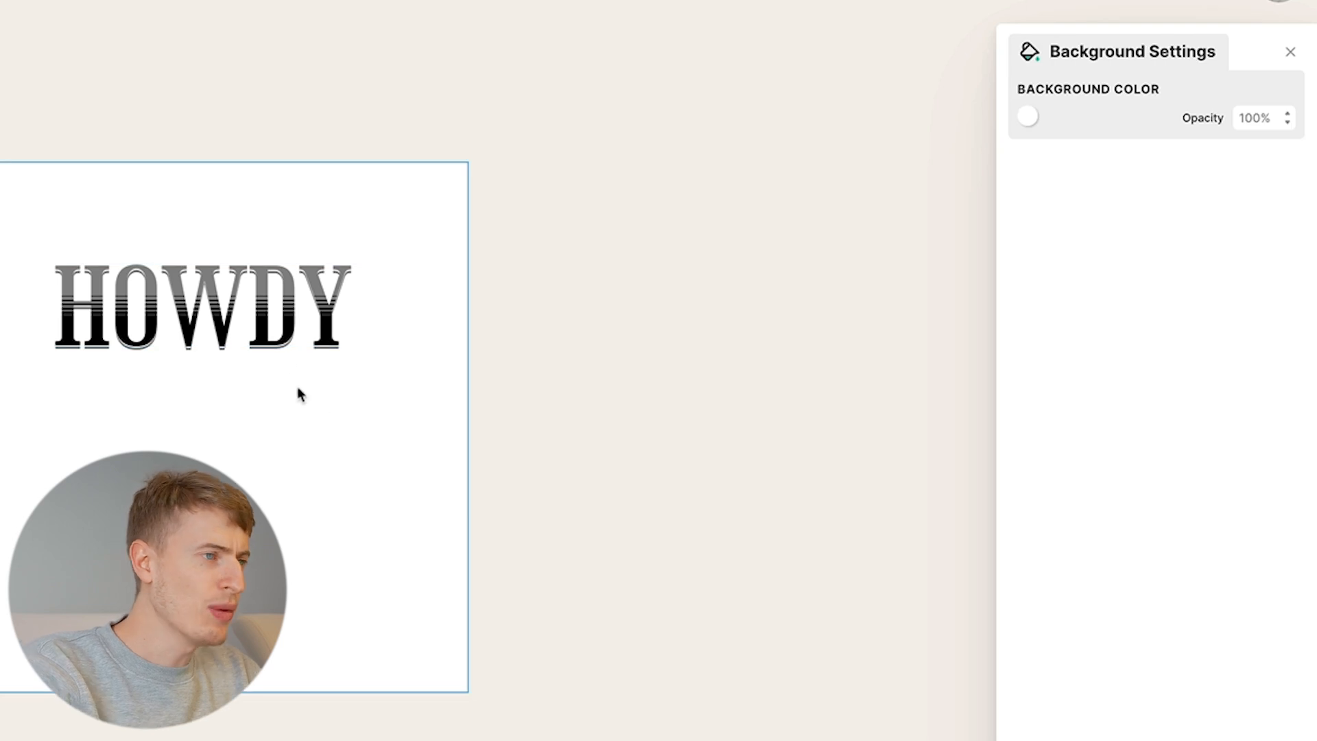
{"action": "left_click", "coordinate": [281, 343]}
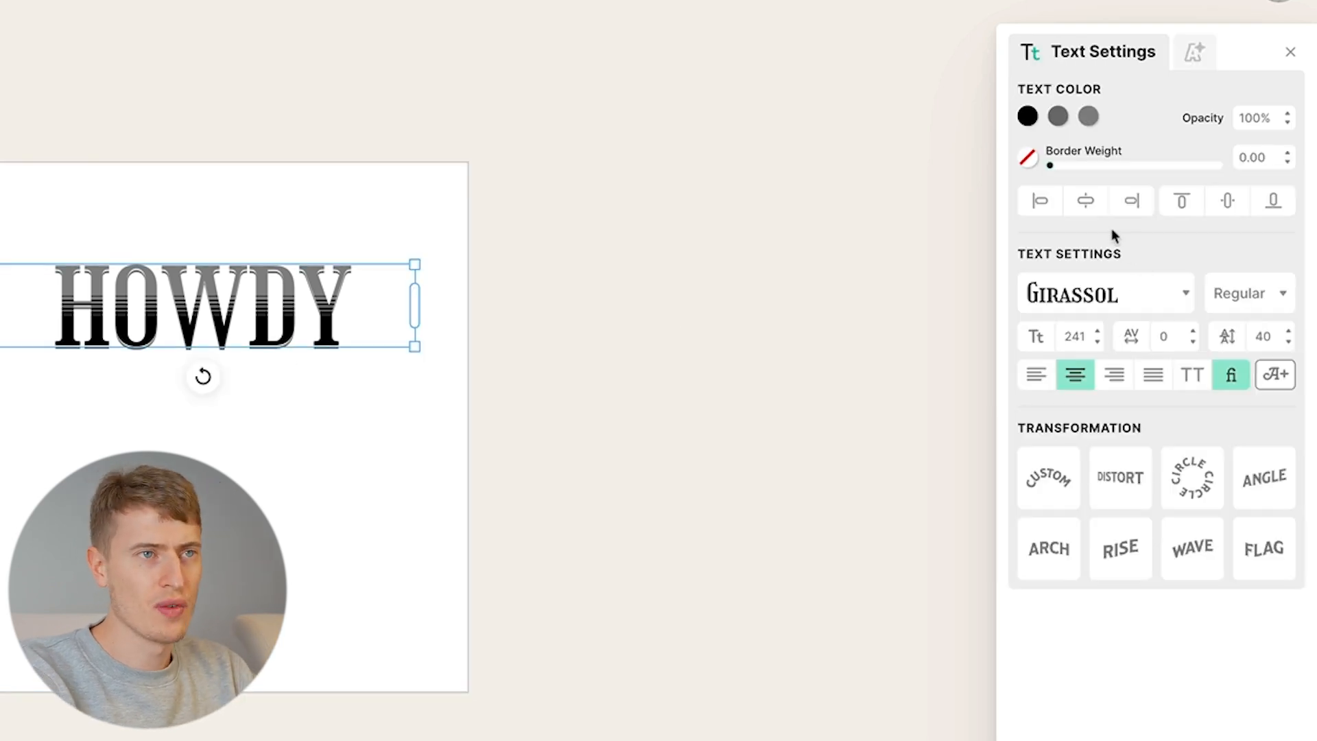
{"action": "left_click", "coordinate": [1088, 116]}
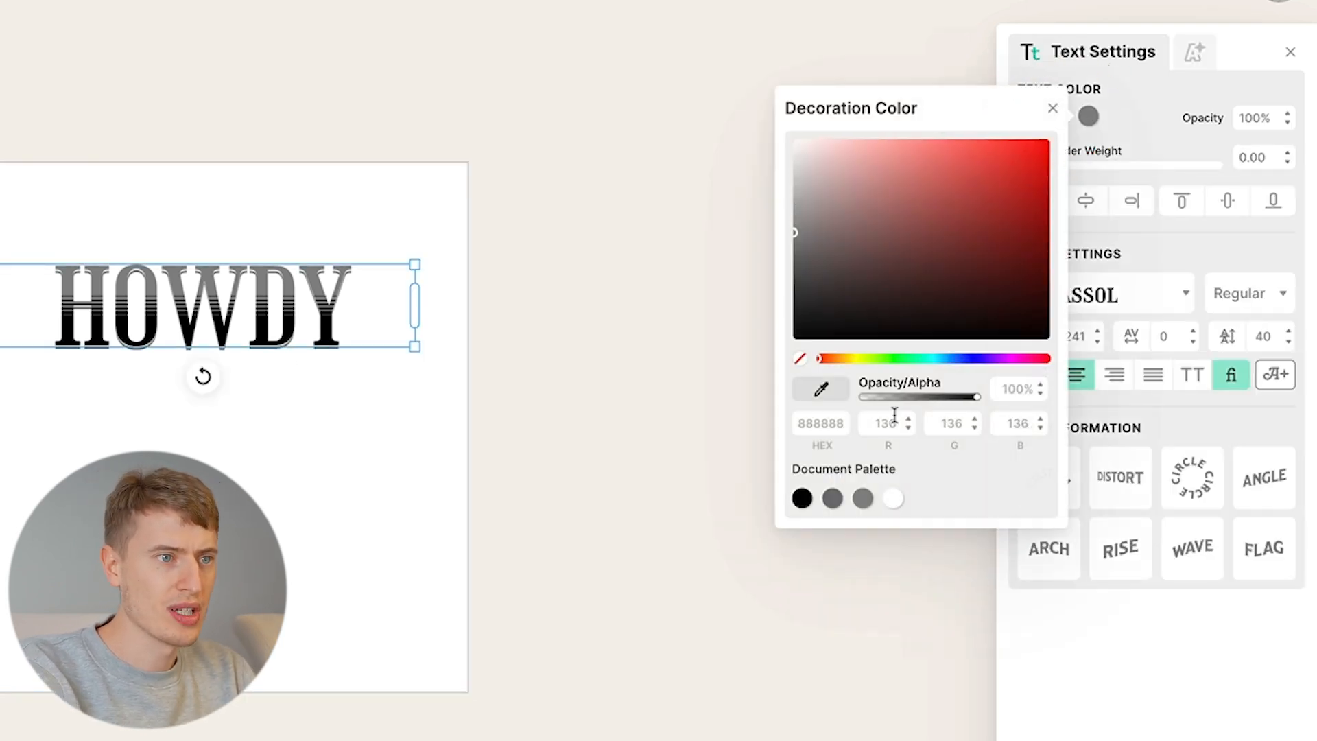
{"action": "left_click", "coordinate": [1014, 359]}
{"action": "left_click", "coordinate": [911, 145]}
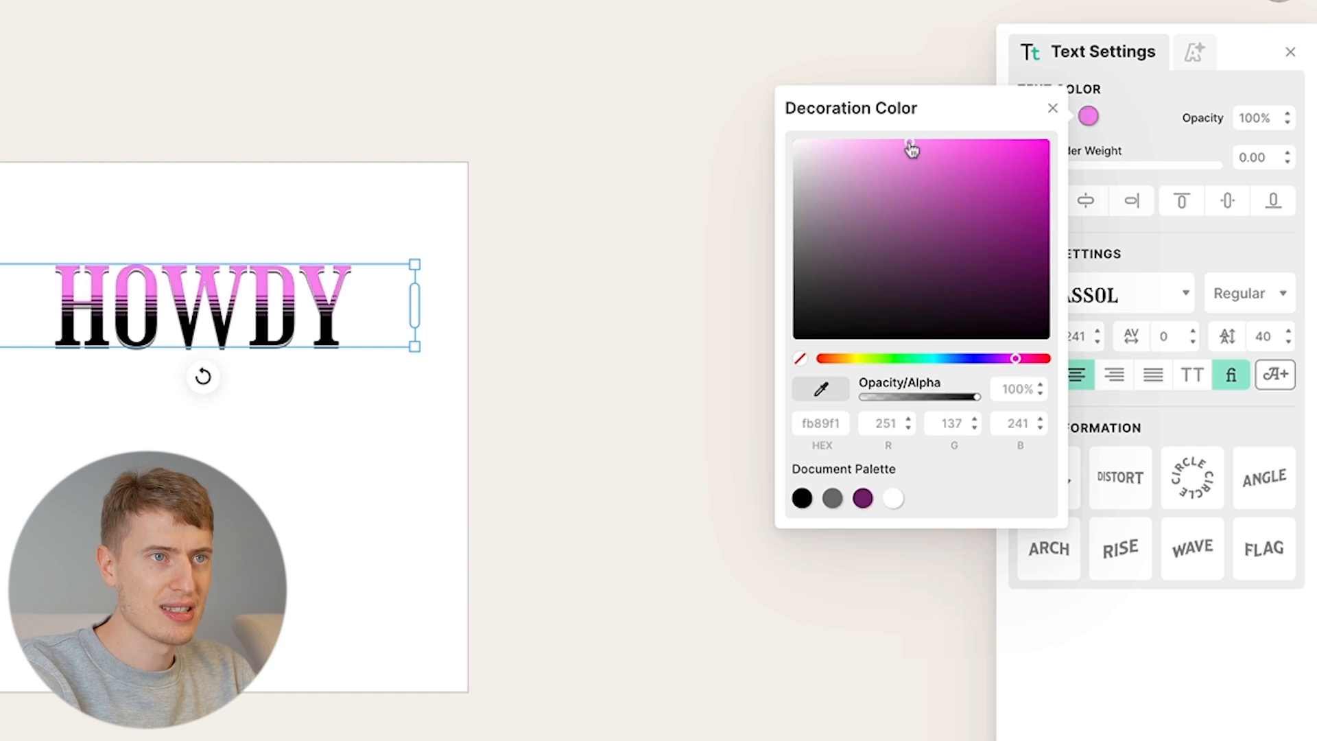
{"action": "left_click", "coordinate": [1116, 128]}
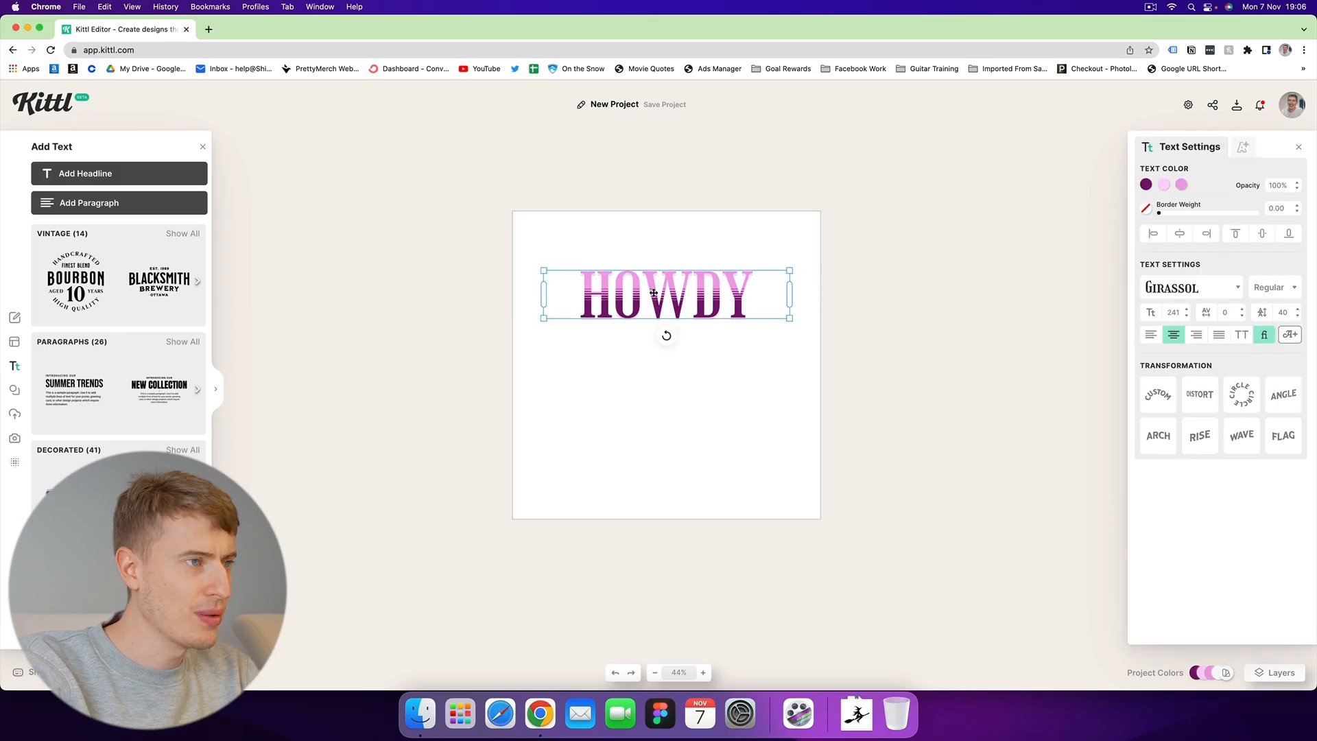
{"action": "left_click_drag", "start_coordinate": [654, 293], "coordinate": [652, 418]}
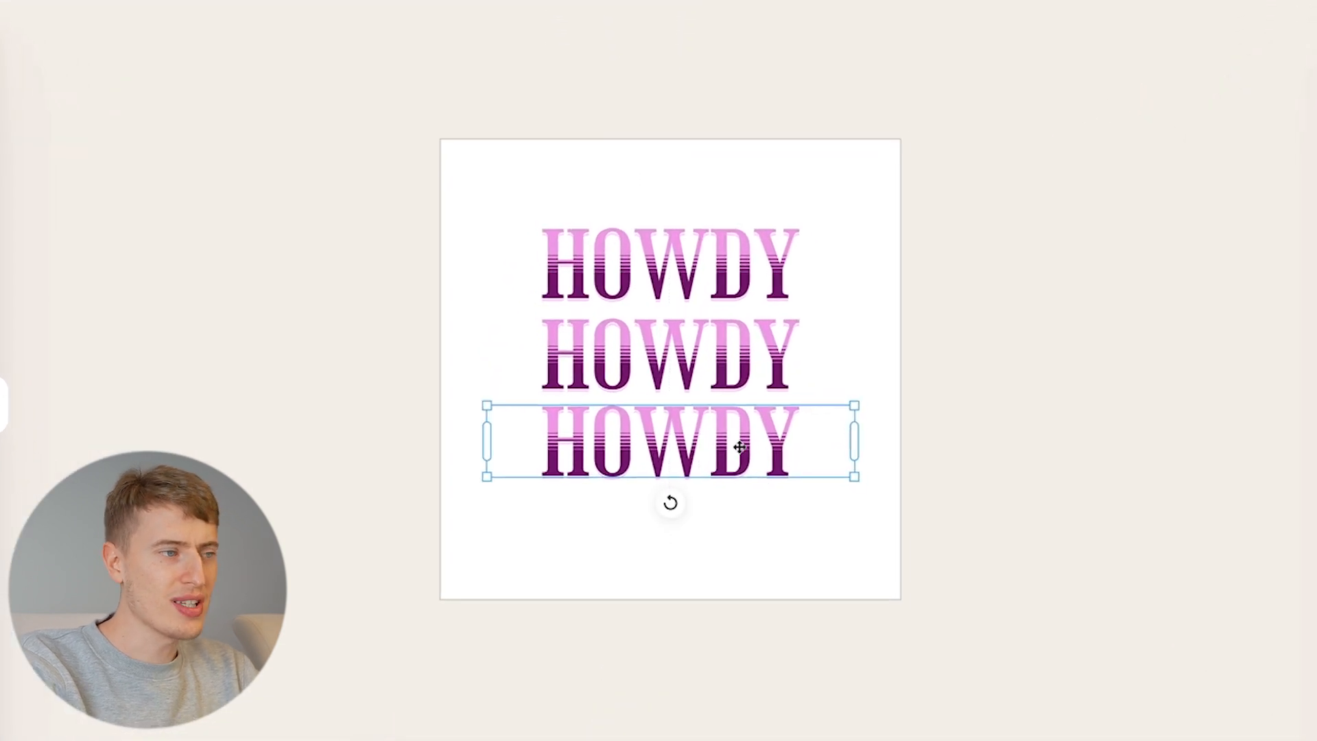
{"action": "left_click", "coordinate": [747, 471]}
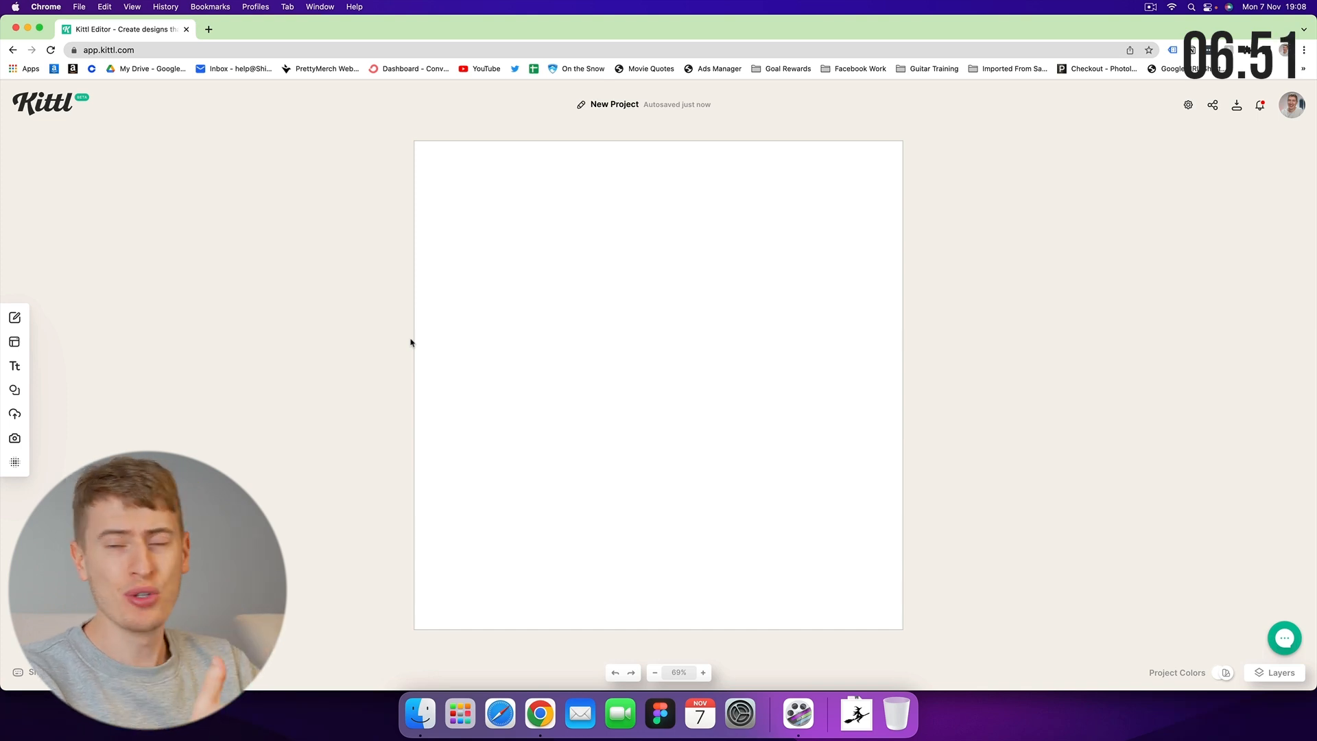
Set the canvas background colour to black.
{"action": "left_click", "coordinate": [633, 343]}
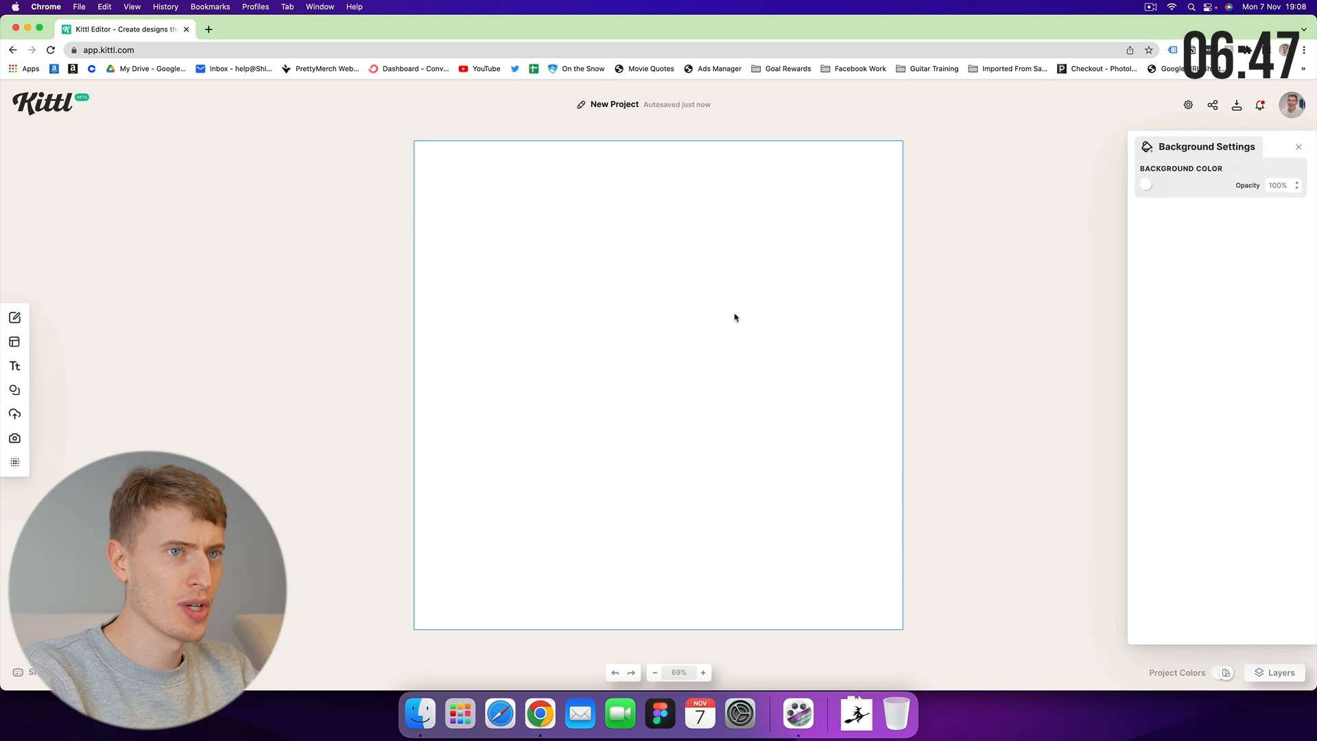
{"action": "left_click", "coordinate": [1145, 184]}
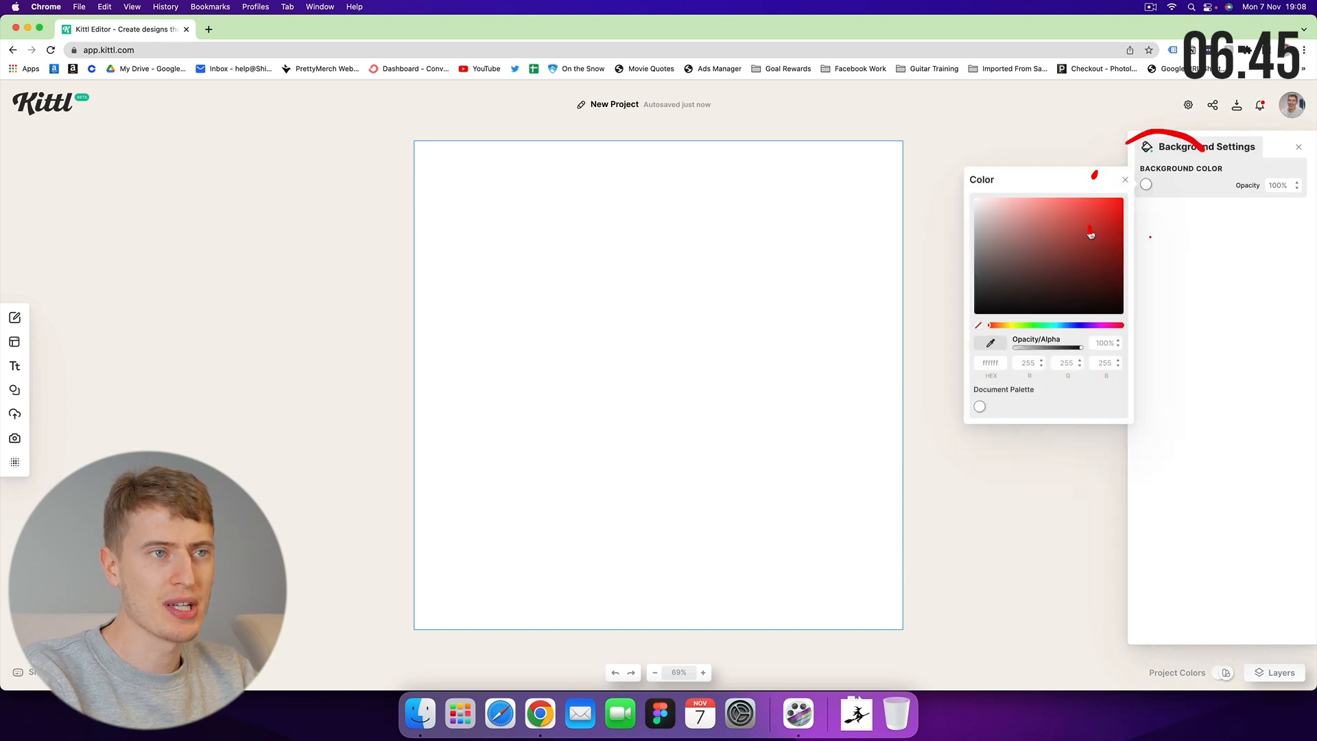
{"action": "left_click_drag", "start_coordinate": [1070, 274], "coordinate": [1170, 356]}
{"action": "left_click", "coordinate": [1170, 356]}
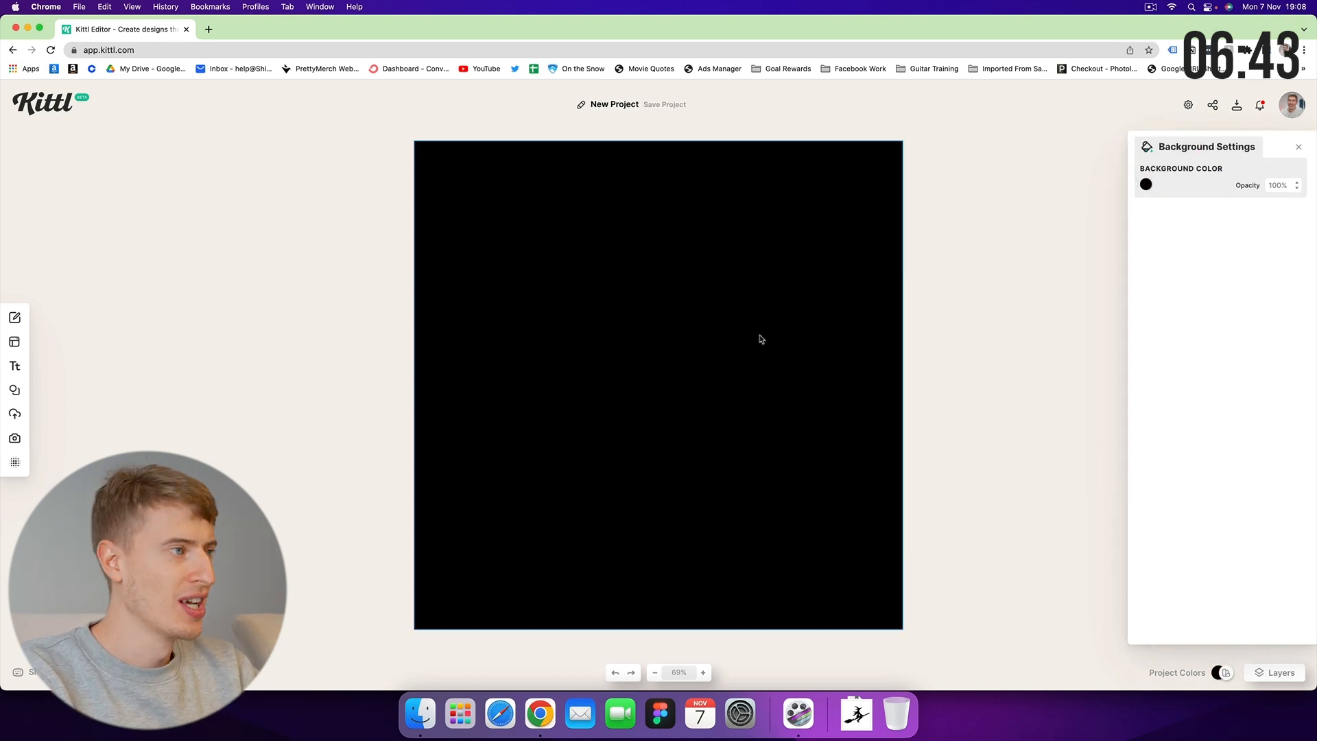
{"action": "left_click", "coordinate": [355, 307]}
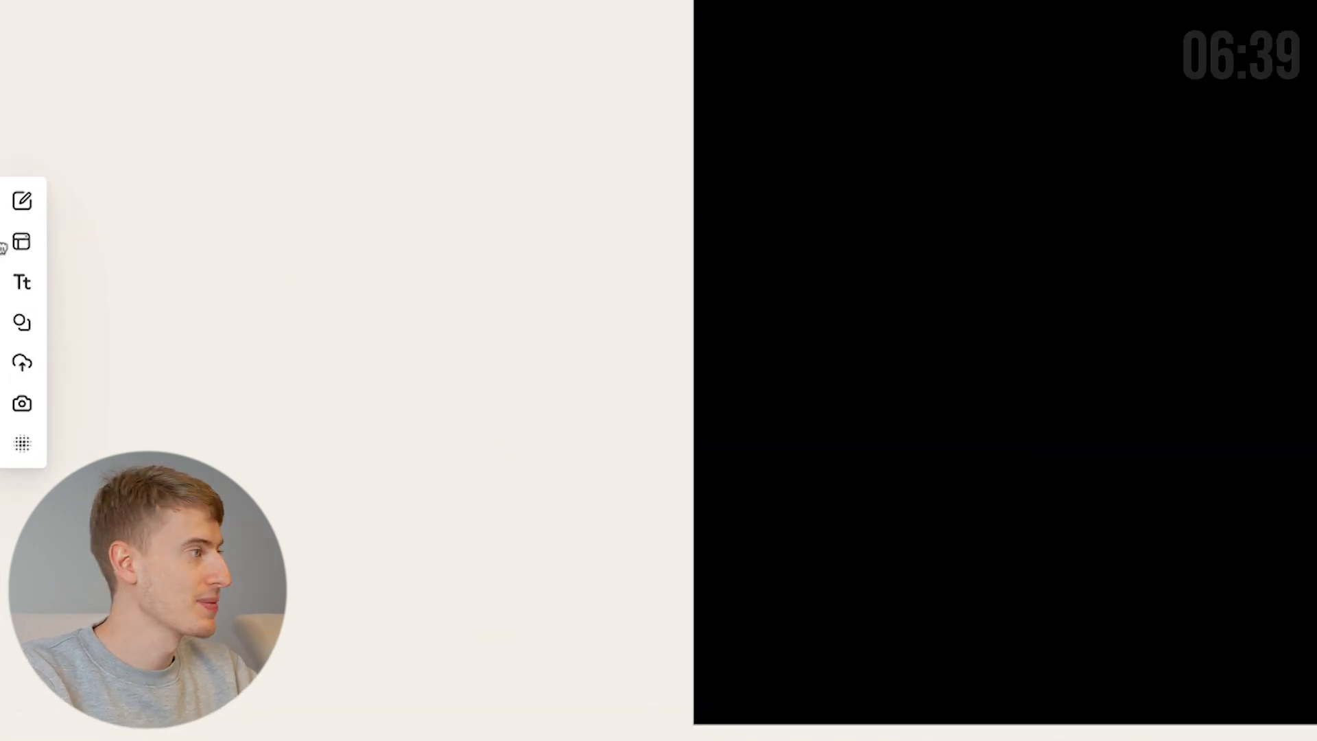
Add a headline reading PEACE with a white fill.
{"action": "left_click", "coordinate": [22, 278]}
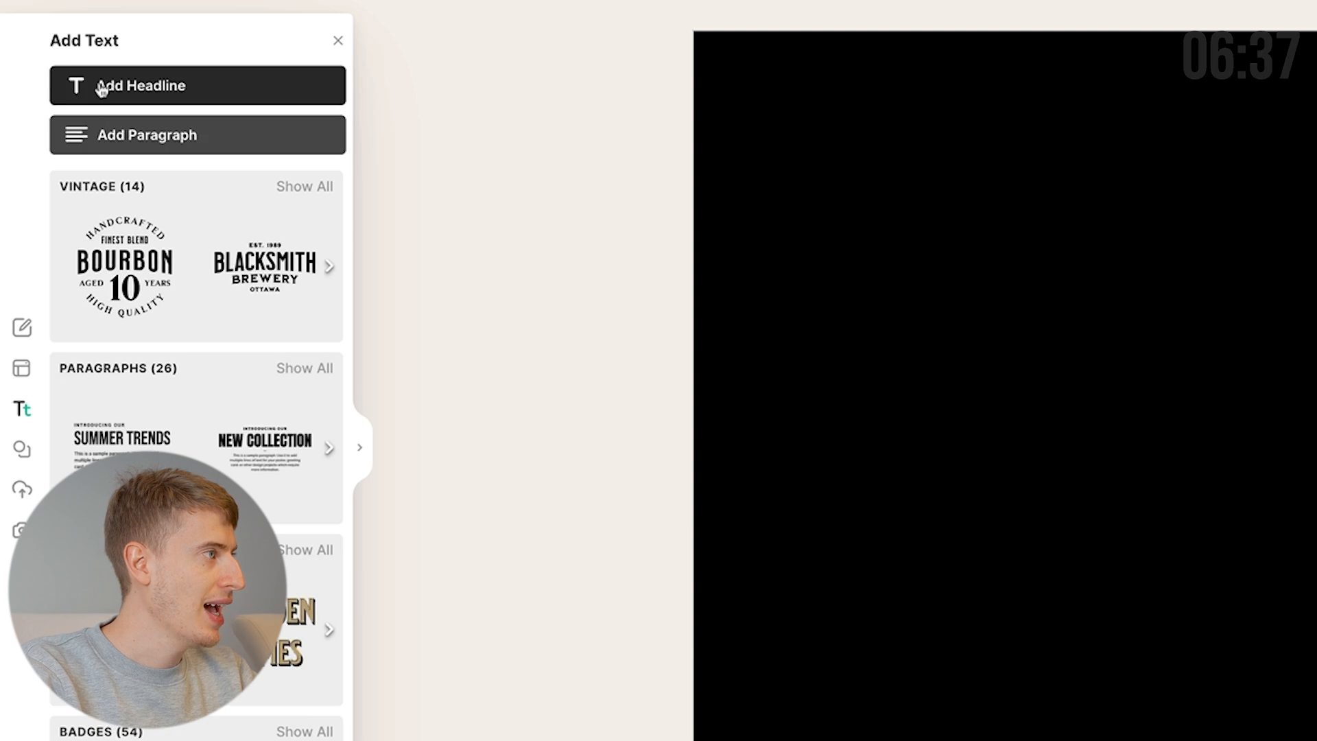
{"action": "left_click", "coordinate": [101, 88]}
{"action": "double_click", "coordinate": [1017, 437]}
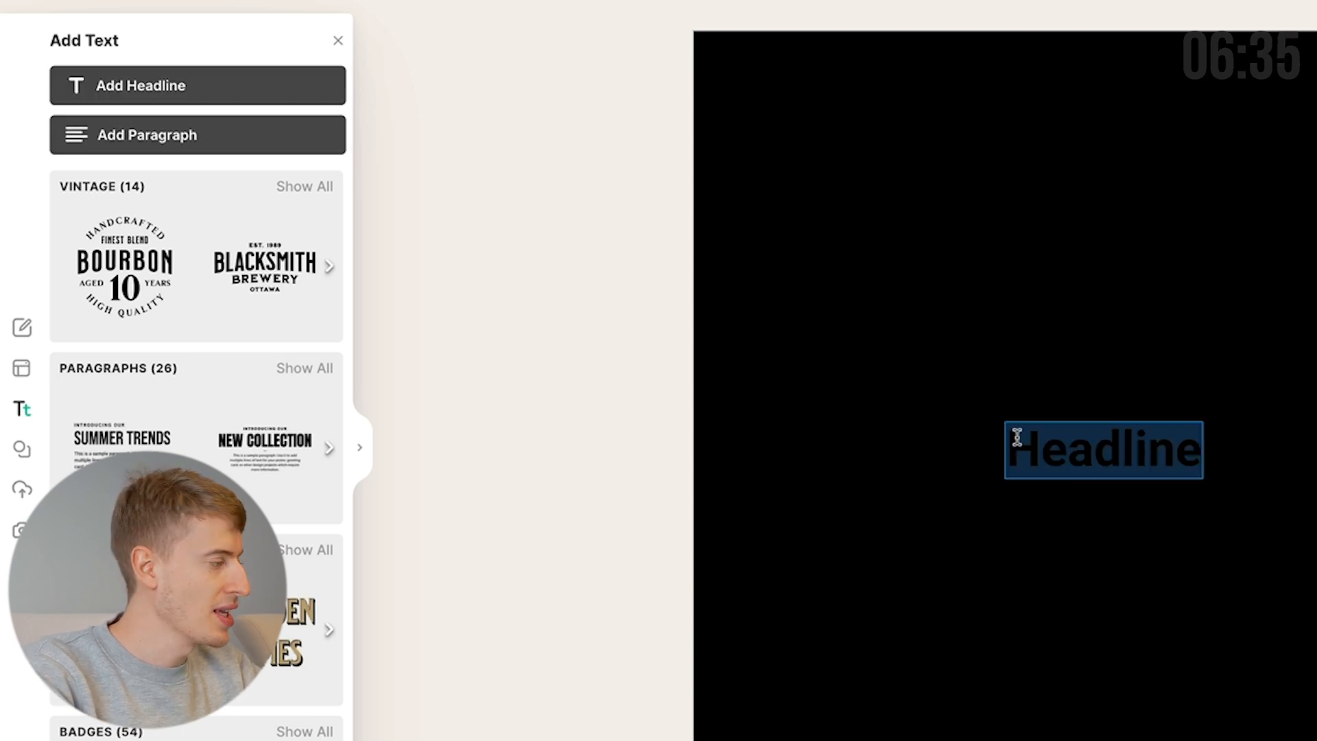
{"action": "key", "text": "BackSpace"}
{"action": "type", "text": "PEACE"}
{"action": "key", "text": "ctrl+a"}
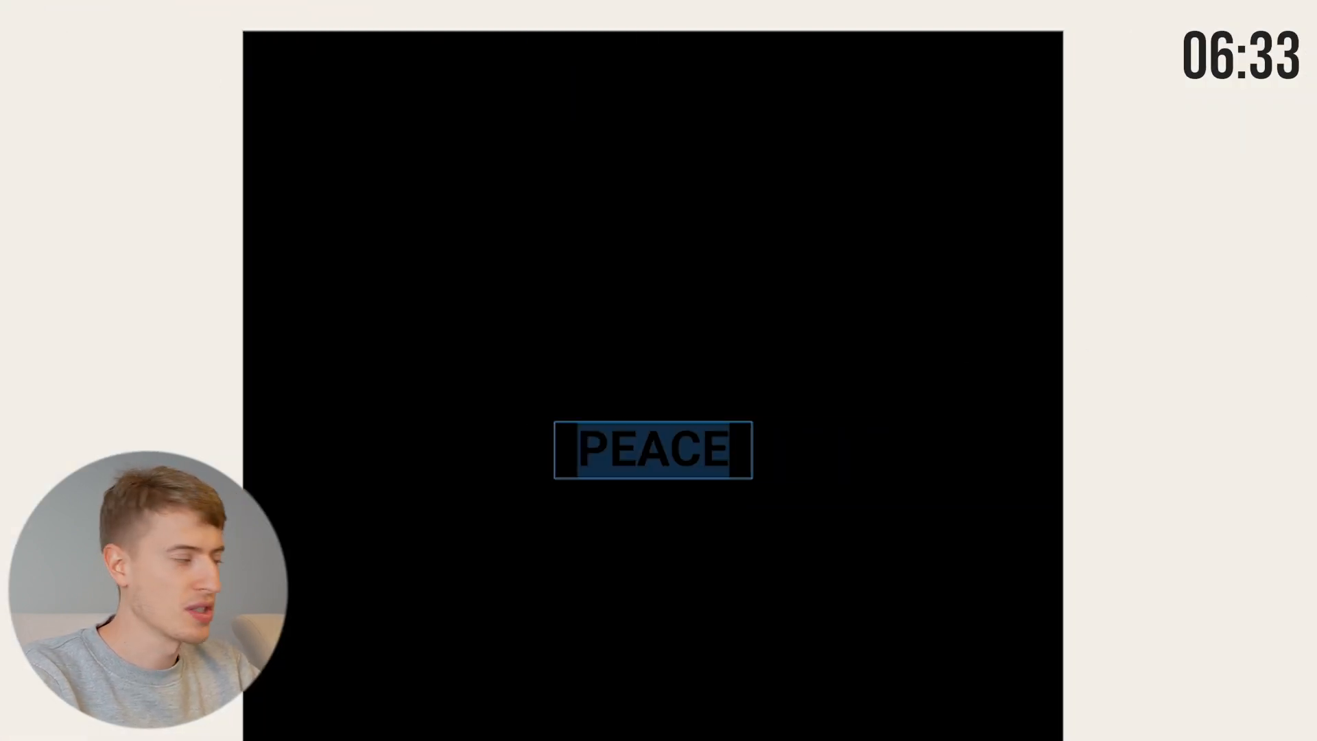
{"action": "left_click_drag", "start_coordinate": [1266, 282], "coordinate": [1119, 124]}
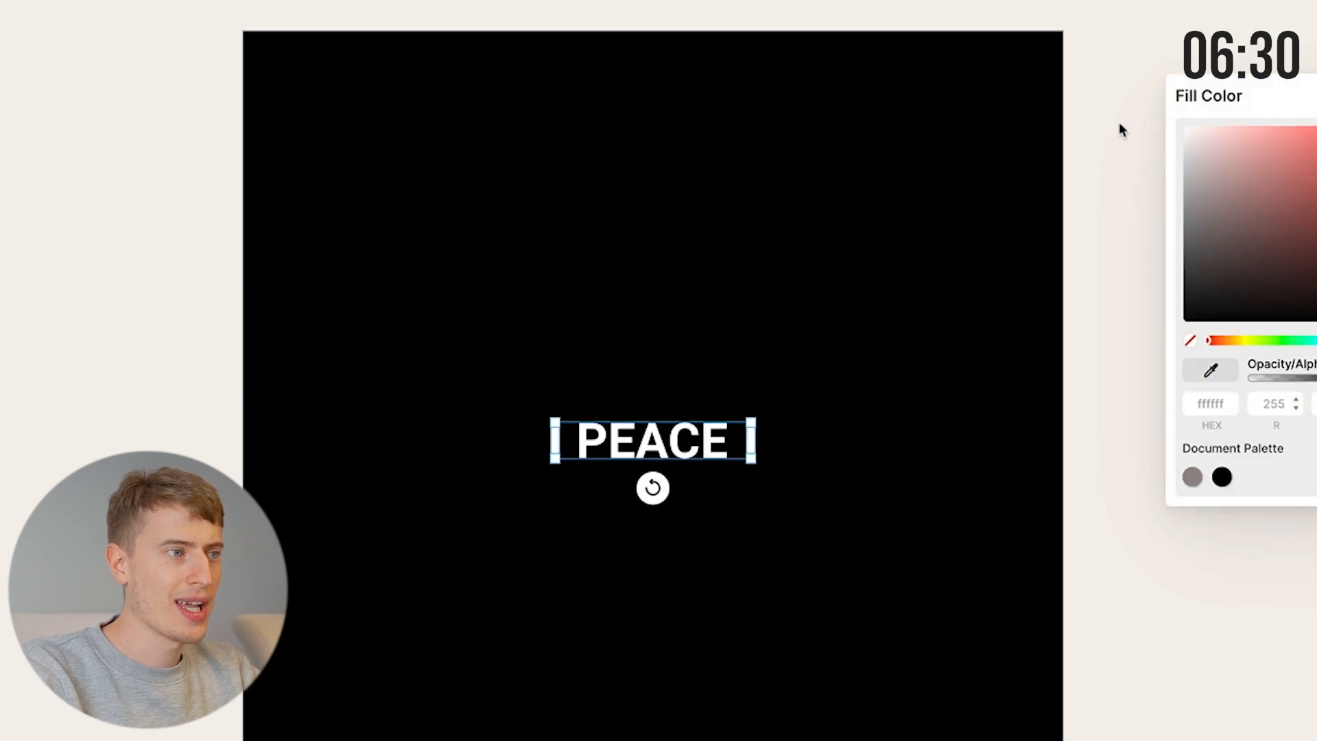
{"action": "left_click", "coordinate": [727, 432]}
{"action": "double_click", "coordinate": [703, 431]}
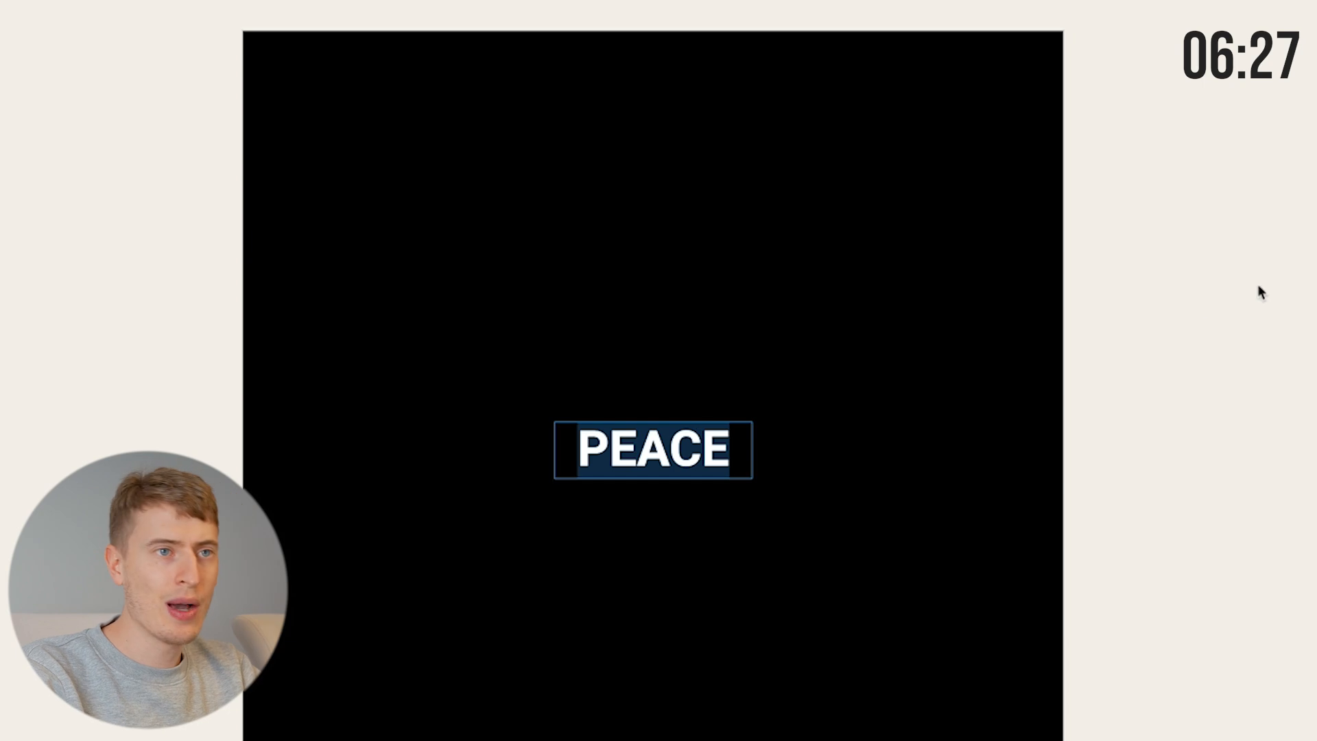
Set PEACE in the Balinera typeface and enlarge it to about size 159.
{"action": "left_click", "coordinate": [1107, 292]}
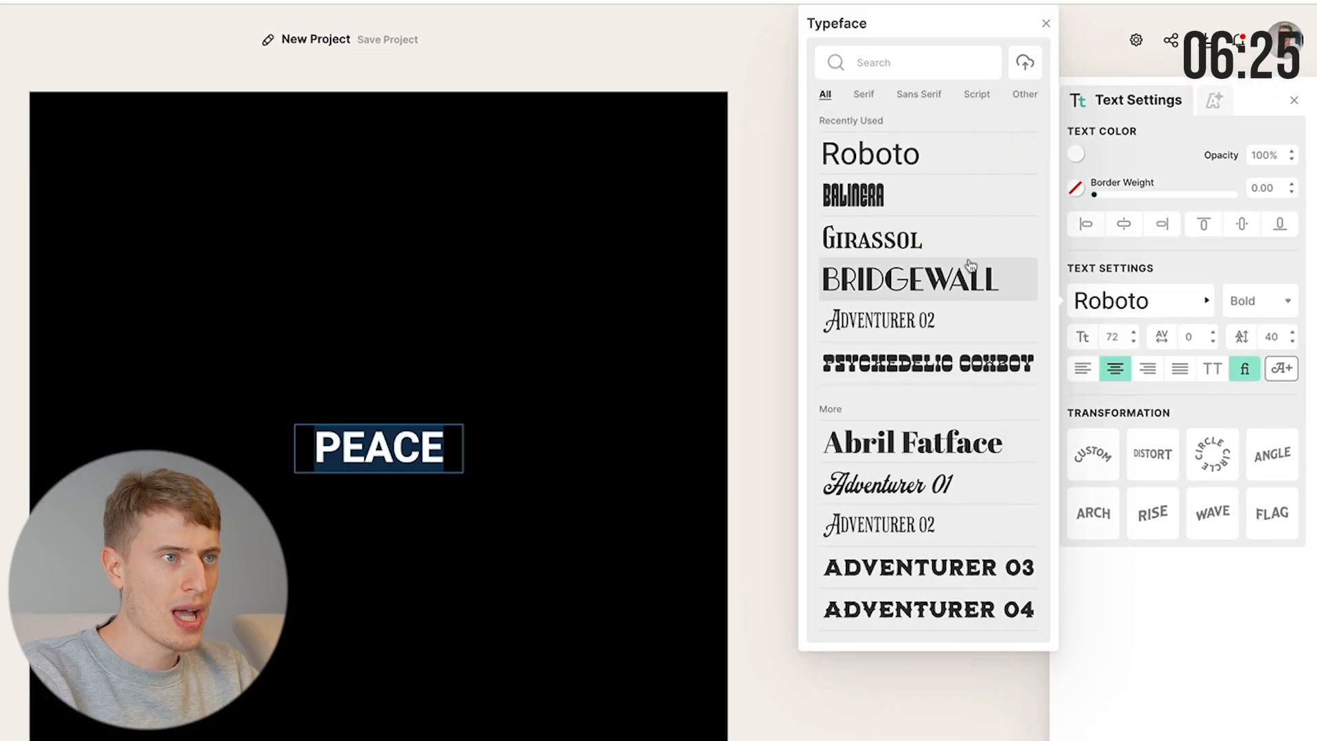
{"action": "left_click", "coordinate": [888, 212]}
{"action": "left_click_drag", "start_coordinate": [462, 457], "coordinate": [240, 532]}
{"action": "left_click", "coordinate": [493, 493]}
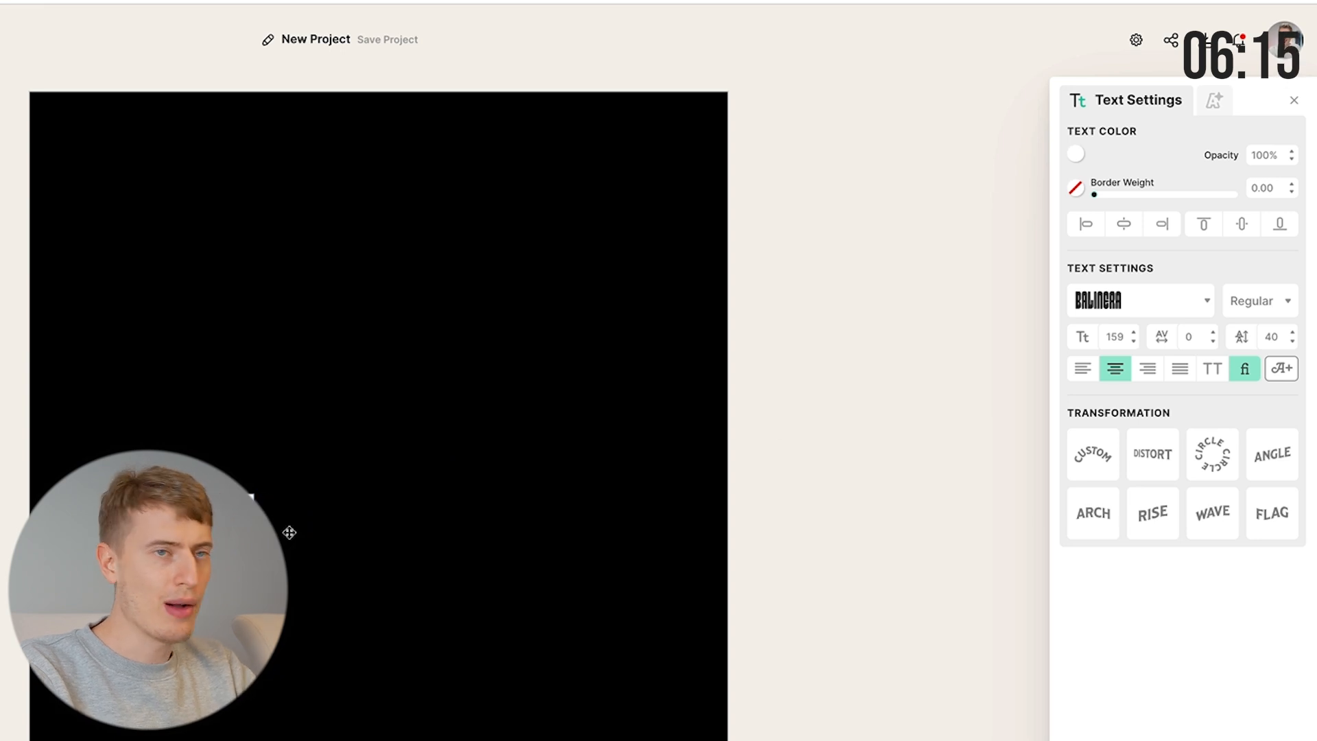
Apply a line shadow effect to PEACE.
{"action": "left_click", "coordinate": [1214, 100]}
{"action": "left_click", "coordinate": [1118, 177]}
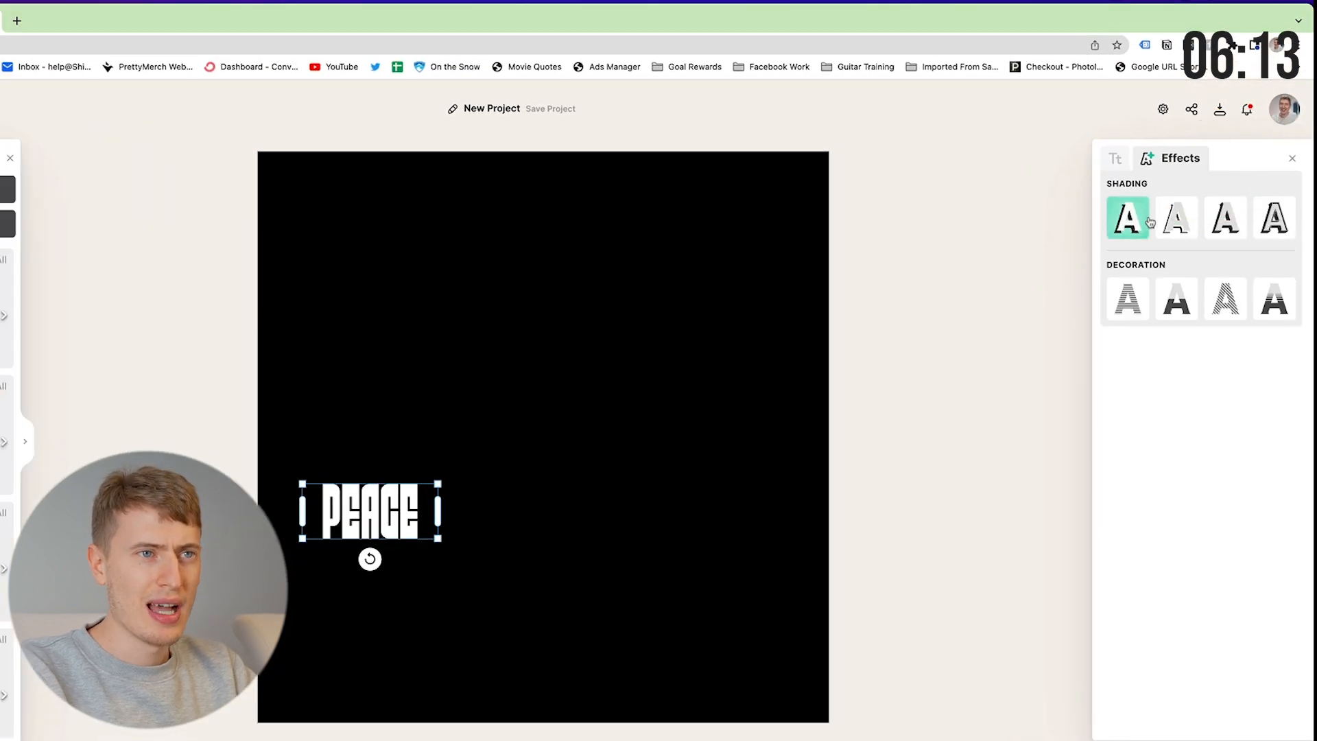
{"action": "left_click", "coordinate": [1175, 222]}
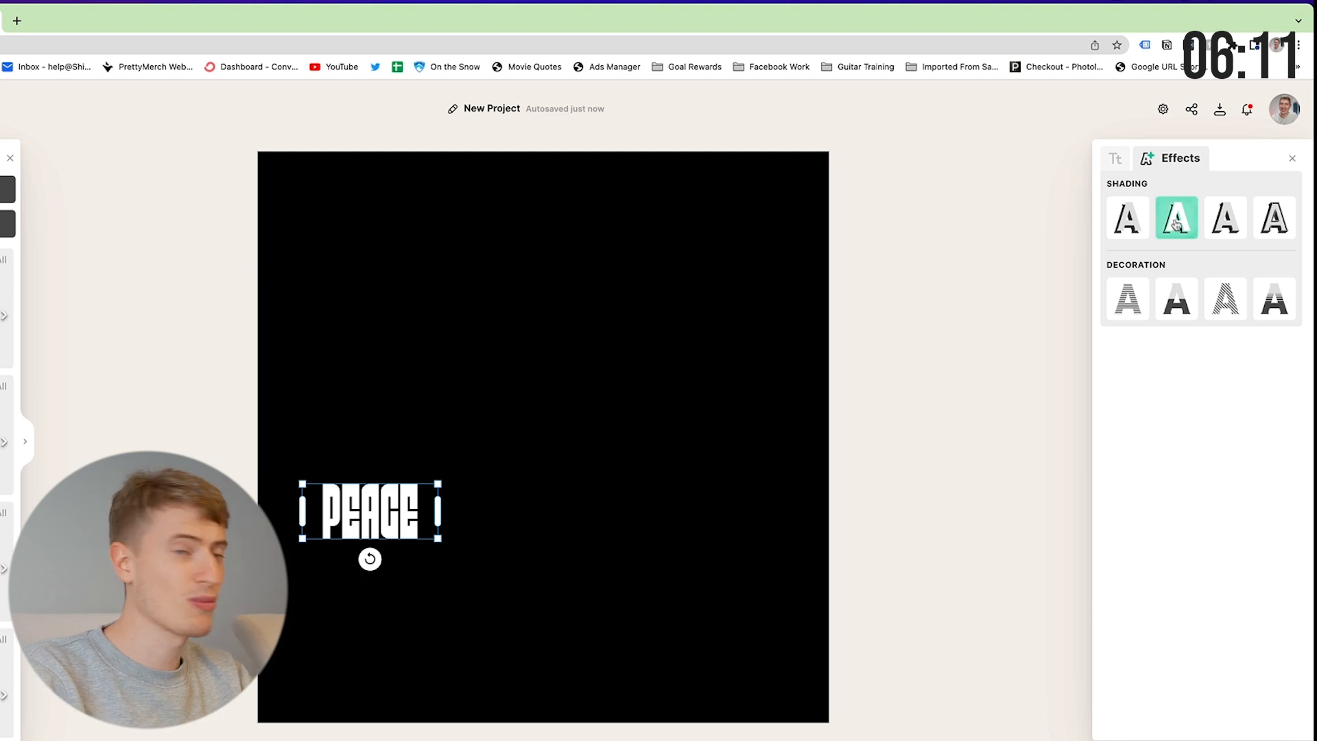
Switch PEACE to Detailed 3d Shadow with a smaller offset, deep gold stroke and soft red shadow.
{"action": "left_click", "coordinate": [1273, 218]}
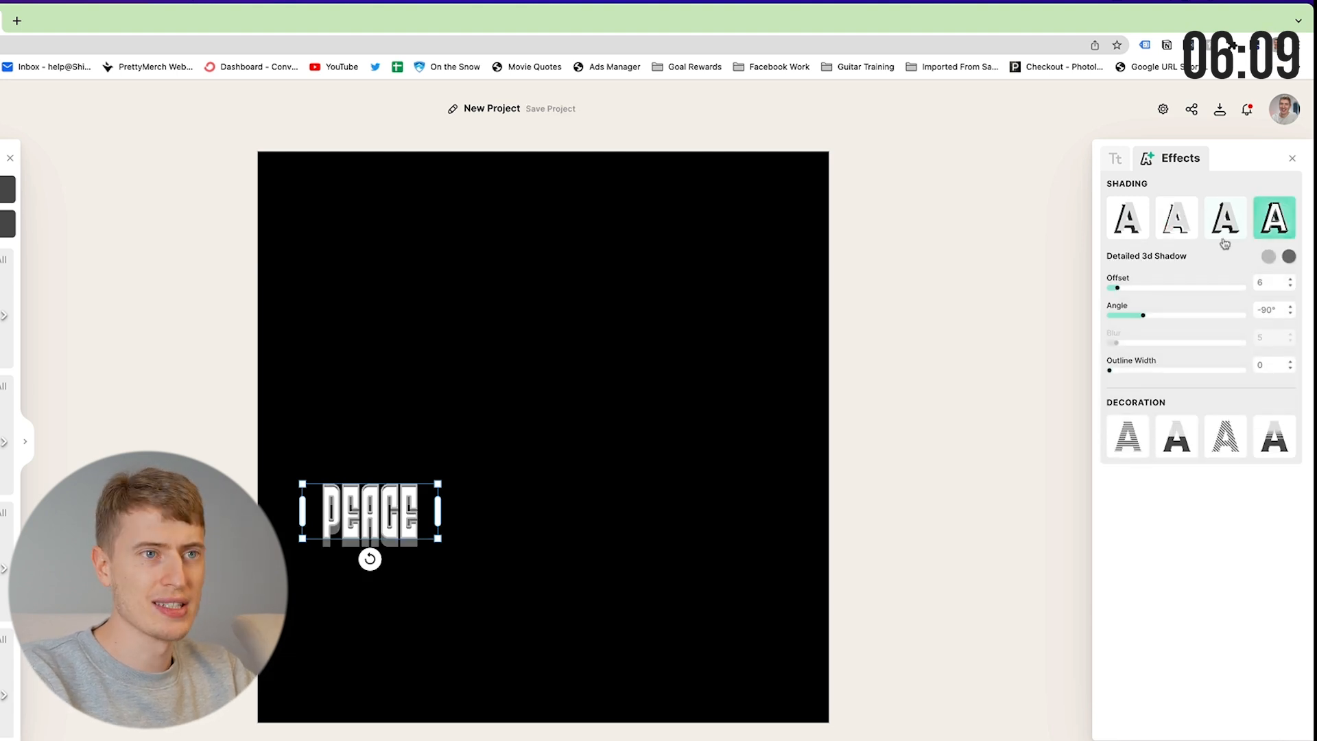
{"action": "left_click_drag", "start_coordinate": [1116, 285], "coordinate": [1106, 289]}
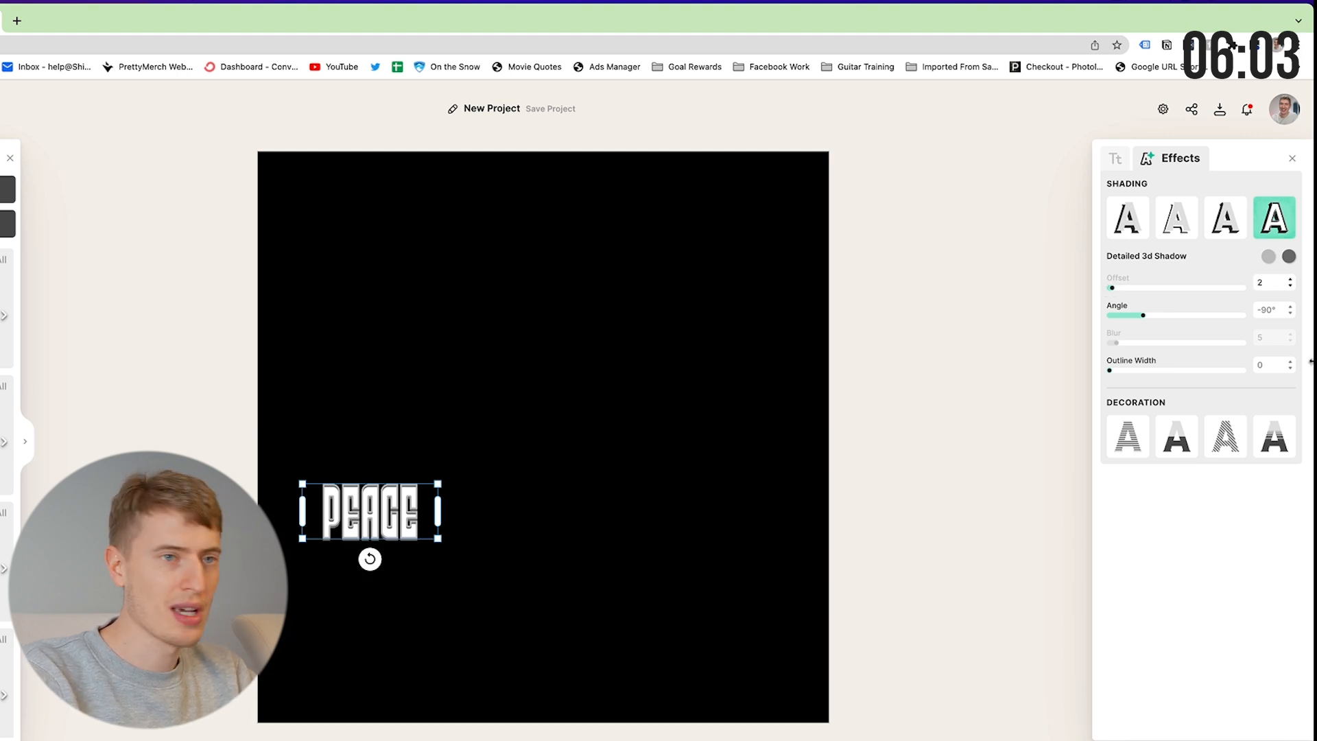
{"action": "left_click", "coordinate": [1269, 257]}
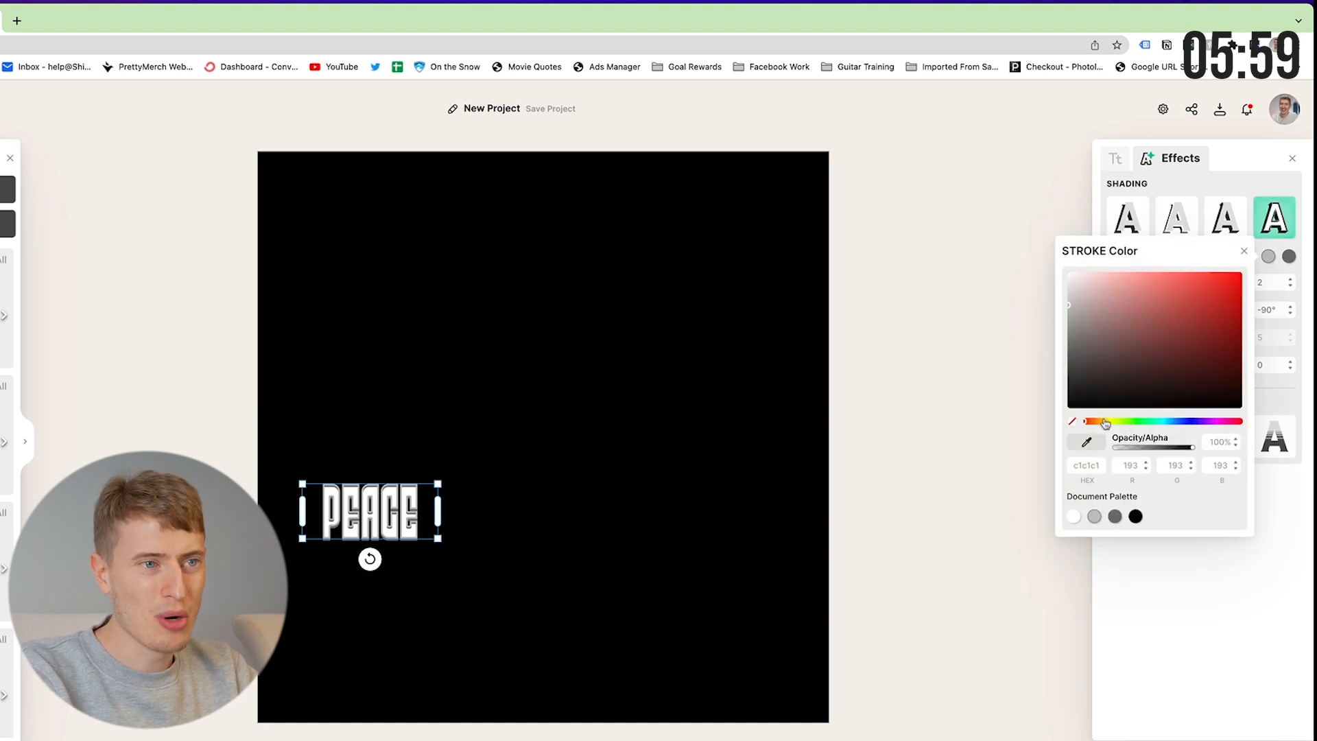
{"action": "left_click", "coordinate": [1104, 421]}
{"action": "left_click", "coordinate": [1240, 274]}
{"action": "left_click", "coordinate": [1223, 303]}
{"action": "left_click", "coordinate": [1290, 256]}
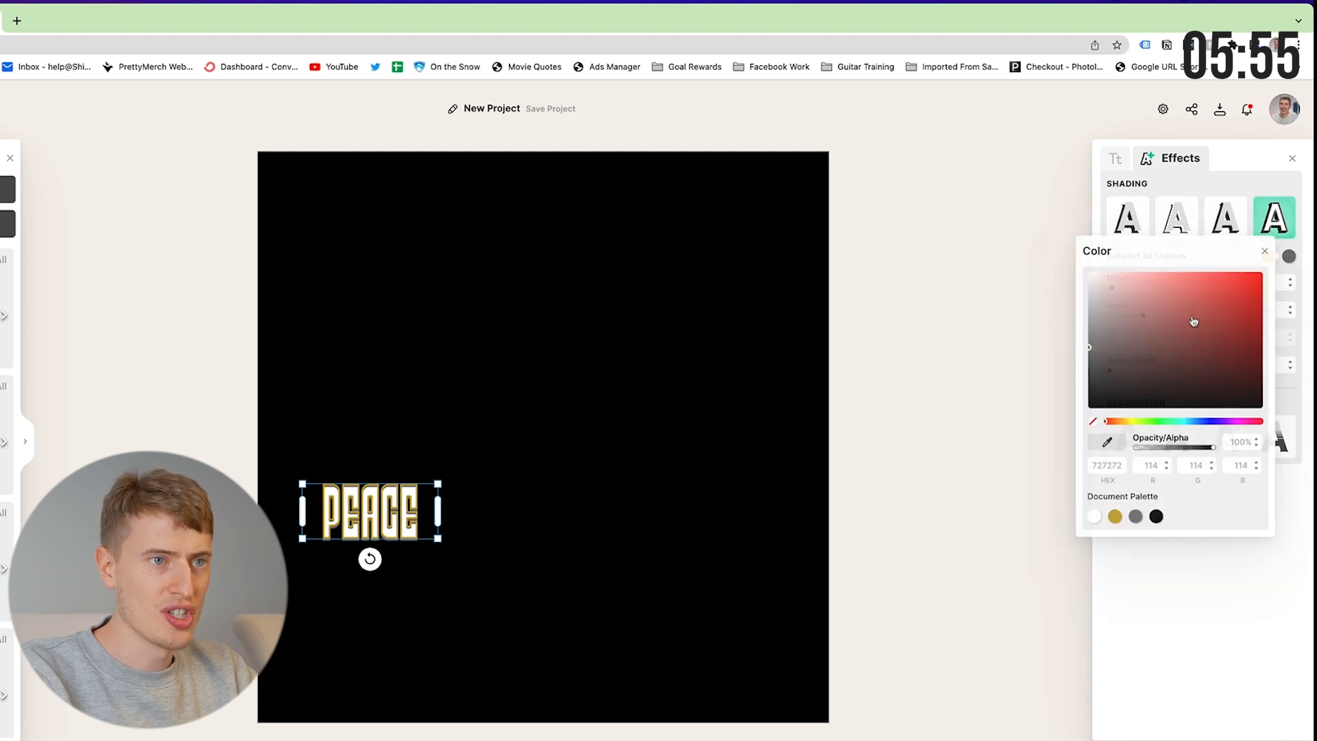
{"action": "left_click", "coordinate": [1190, 315]}
{"action": "left_click_drag", "start_coordinate": [1187, 310], "coordinate": [1171, 283]}
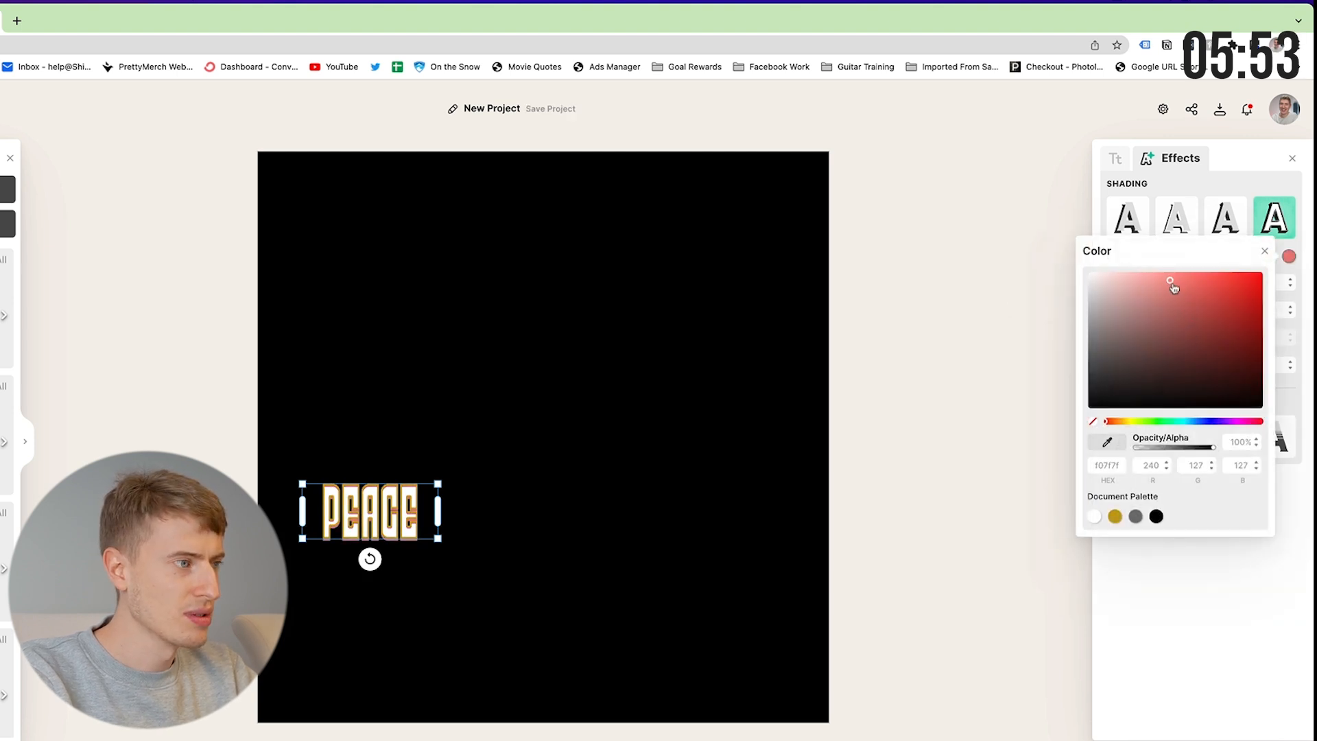
{"action": "left_click", "coordinate": [1173, 585]}
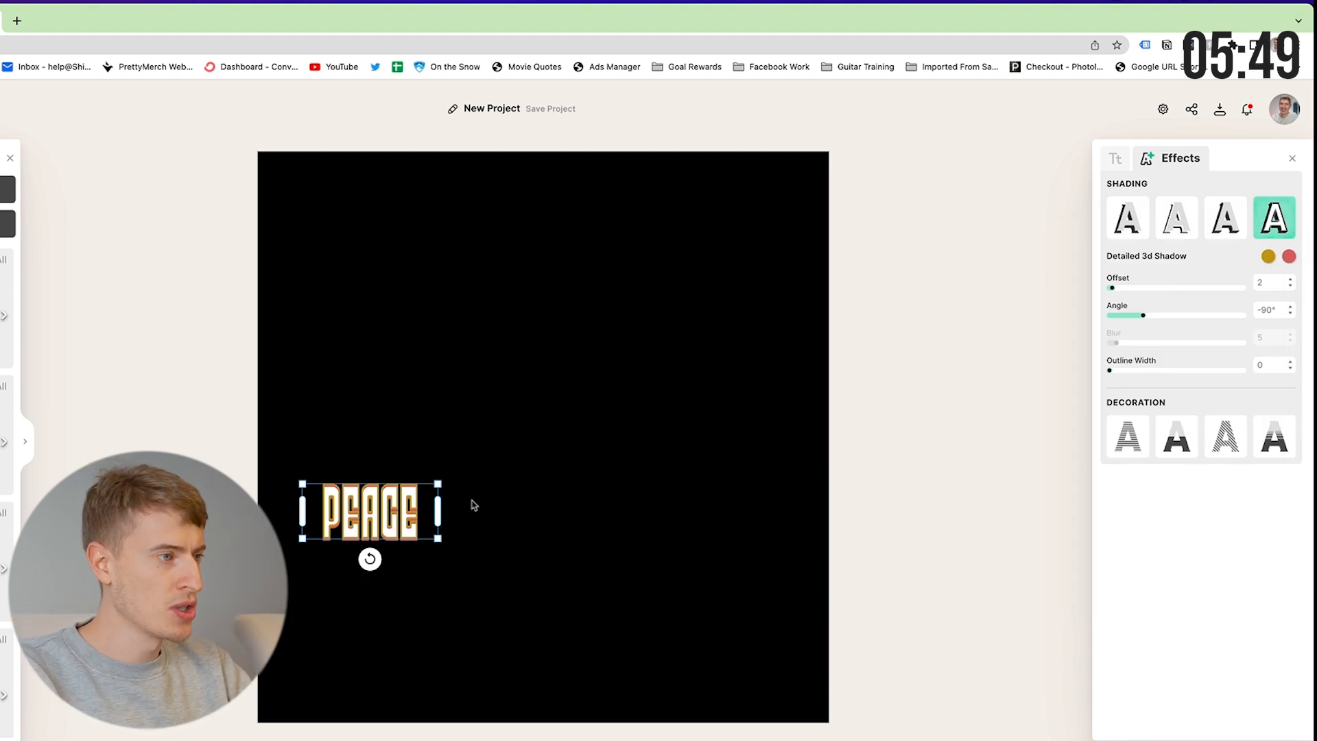
Duplicate PEACE, move the copy right, and retype it as LOVE.
{"action": "right_click", "coordinate": [383, 508]}
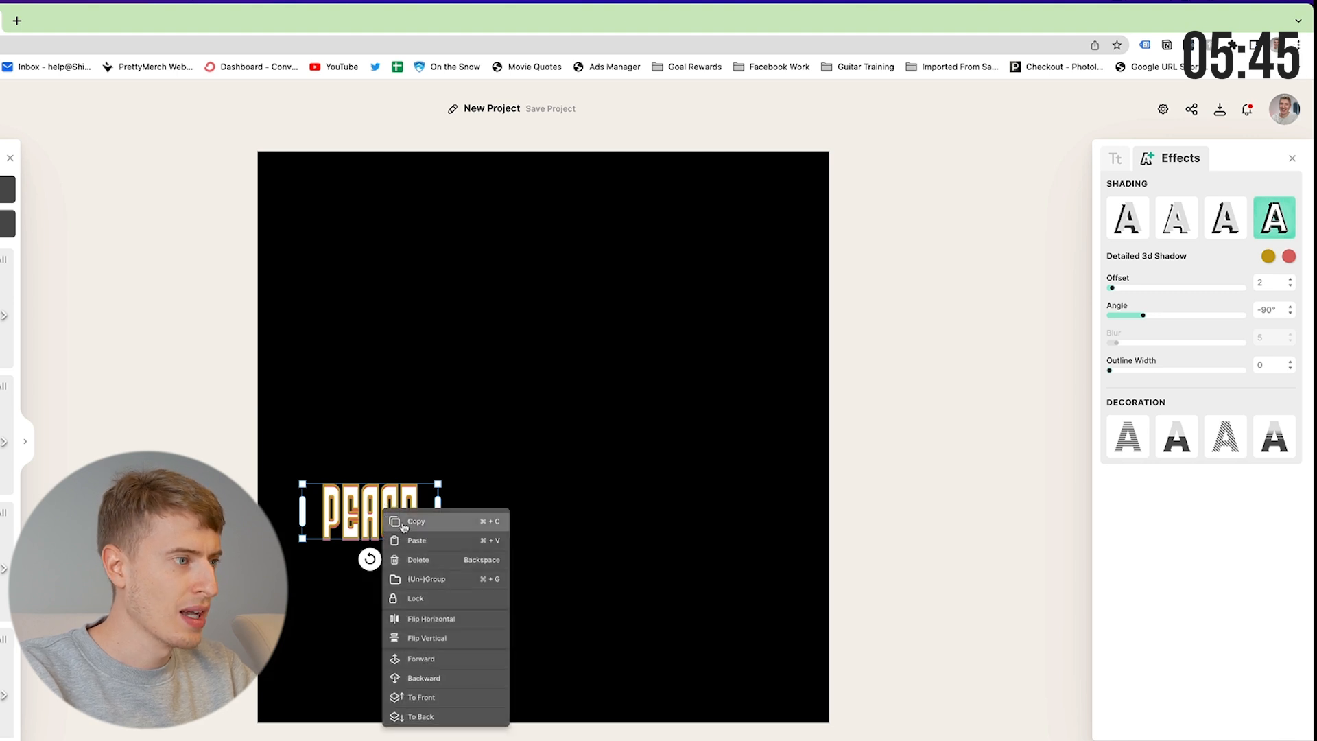
{"action": "left_click", "coordinate": [389, 490]}
{"action": "left_click_drag", "start_coordinate": [646, 449], "coordinate": [765, 447]}
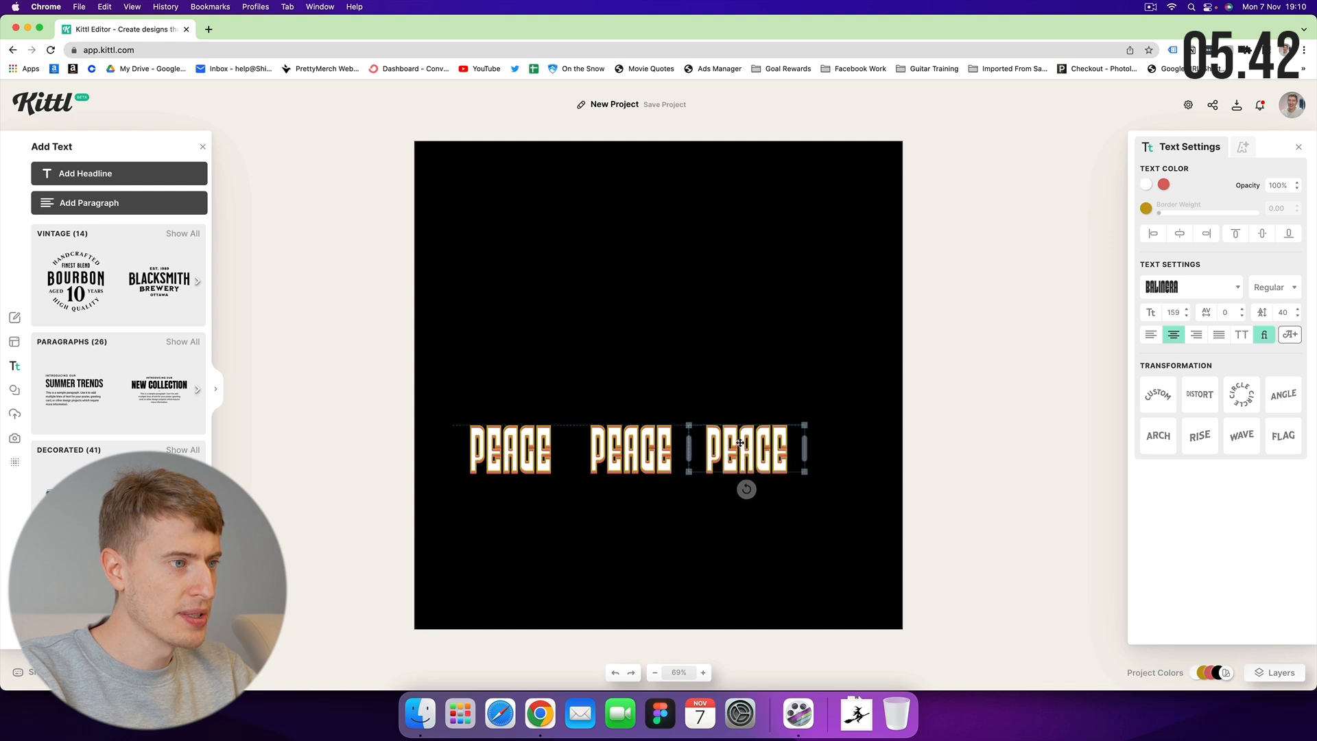
{"action": "left_click", "coordinate": [664, 444]}
{"action": "double_click", "coordinate": [664, 444]}
{"action": "type", "text": "LOVE"}
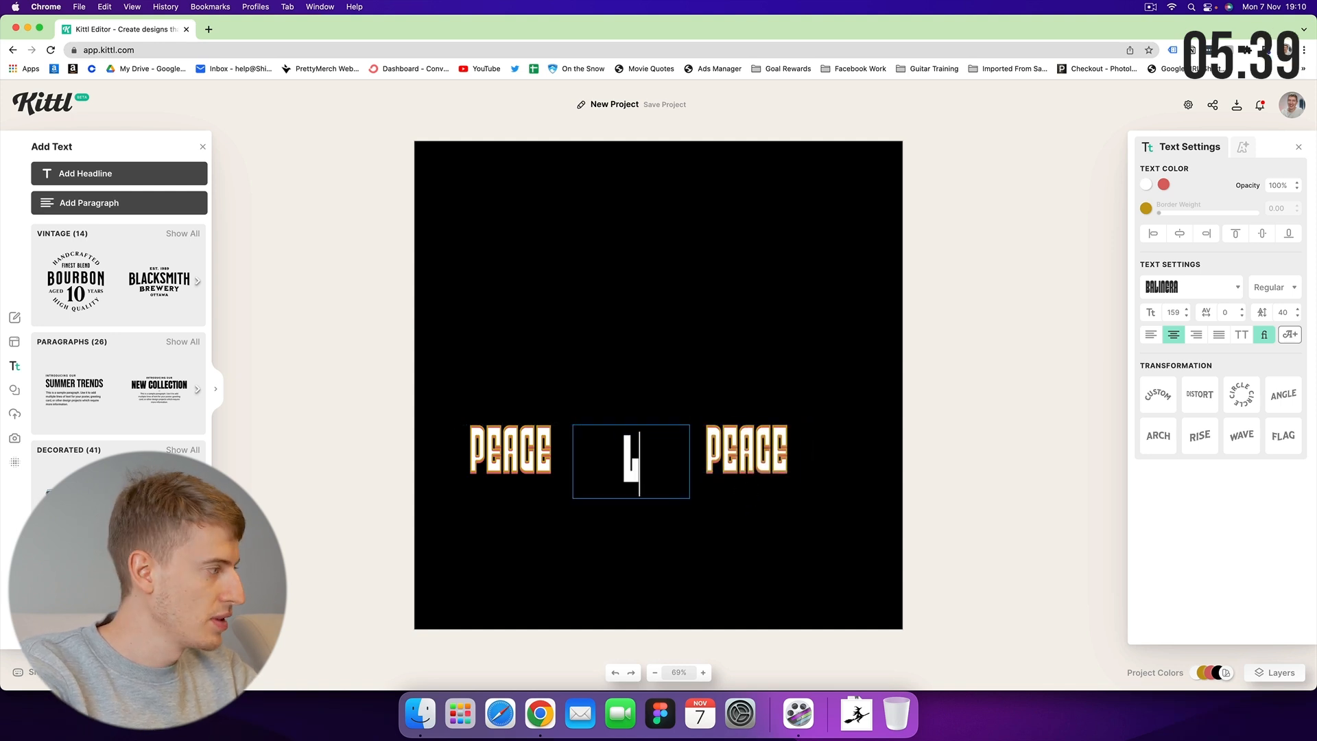
{"action": "left_click", "coordinate": [683, 519]}
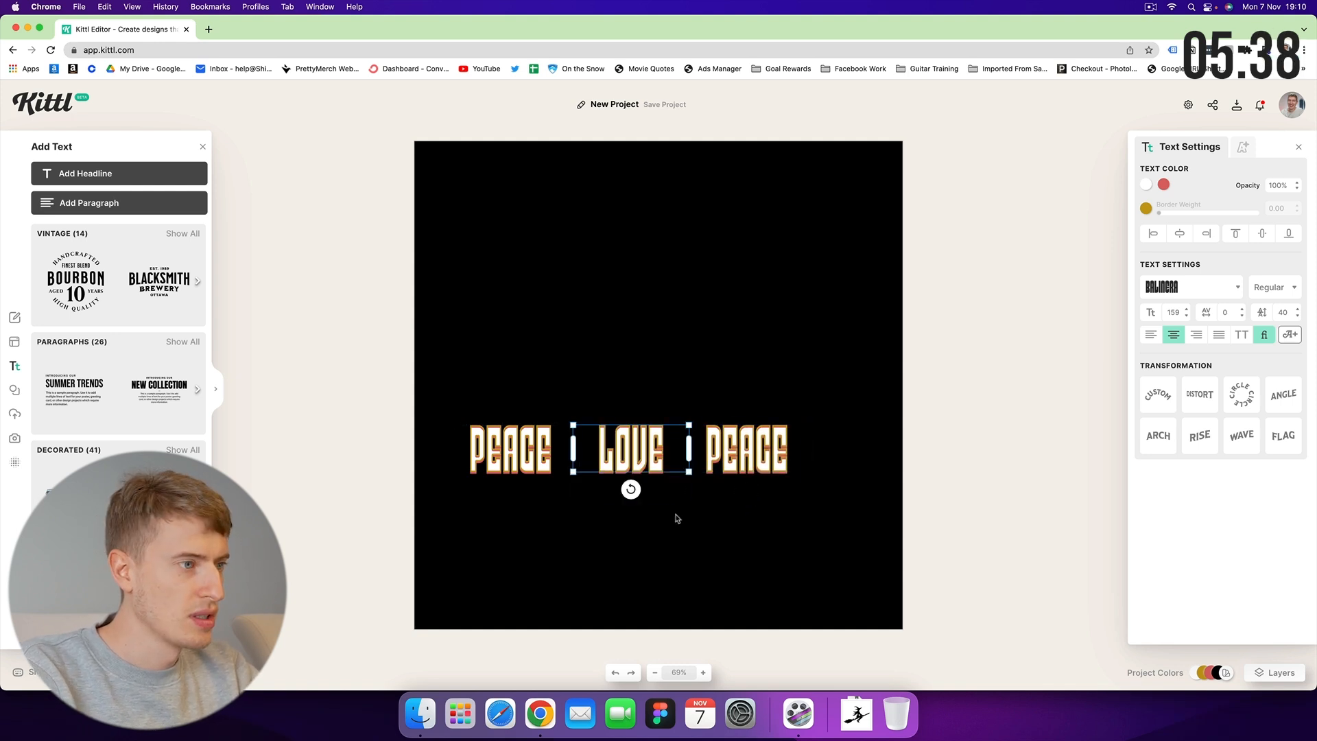
Retype the right copy as CHRISTMAS on one line and space PEACE LOVE CHRISTMAS evenly.
{"action": "double_click", "coordinate": [740, 465]}
{"action": "type", "text": "CH"}
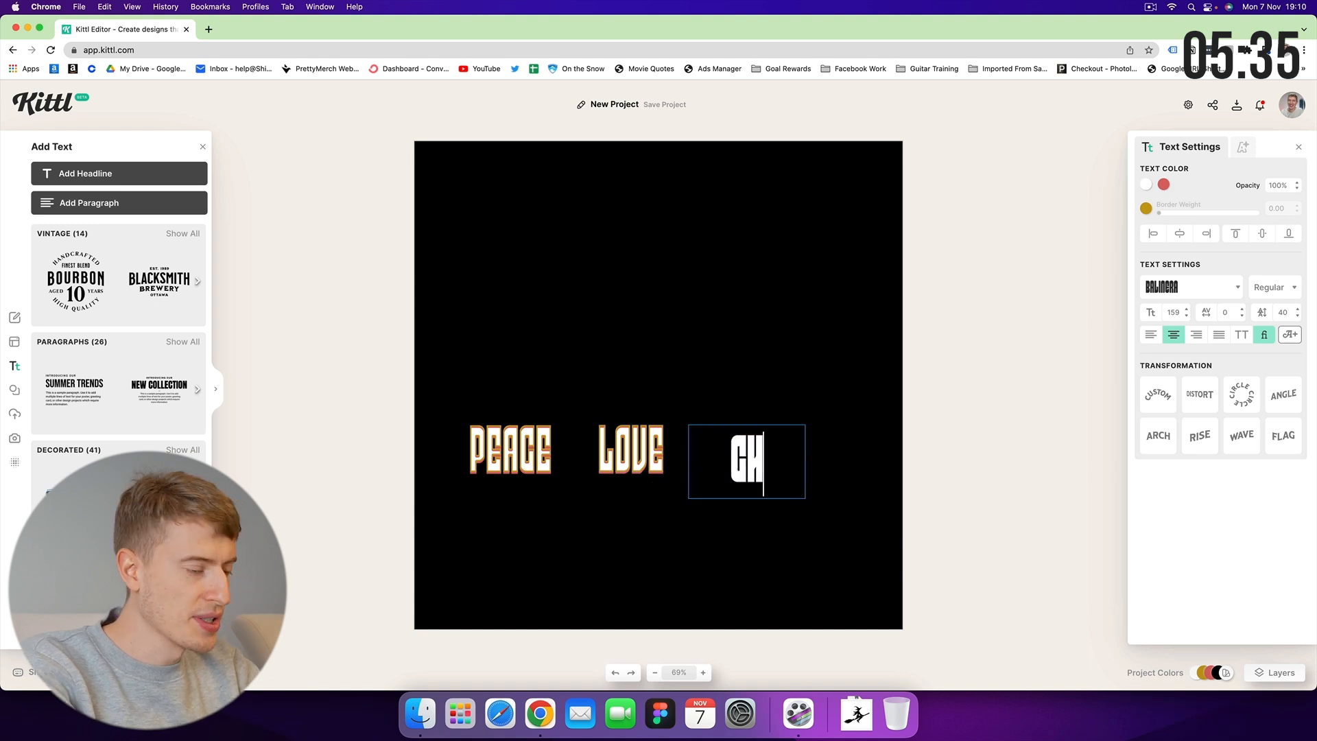
{"action": "type", "text": "RISTMAS"}
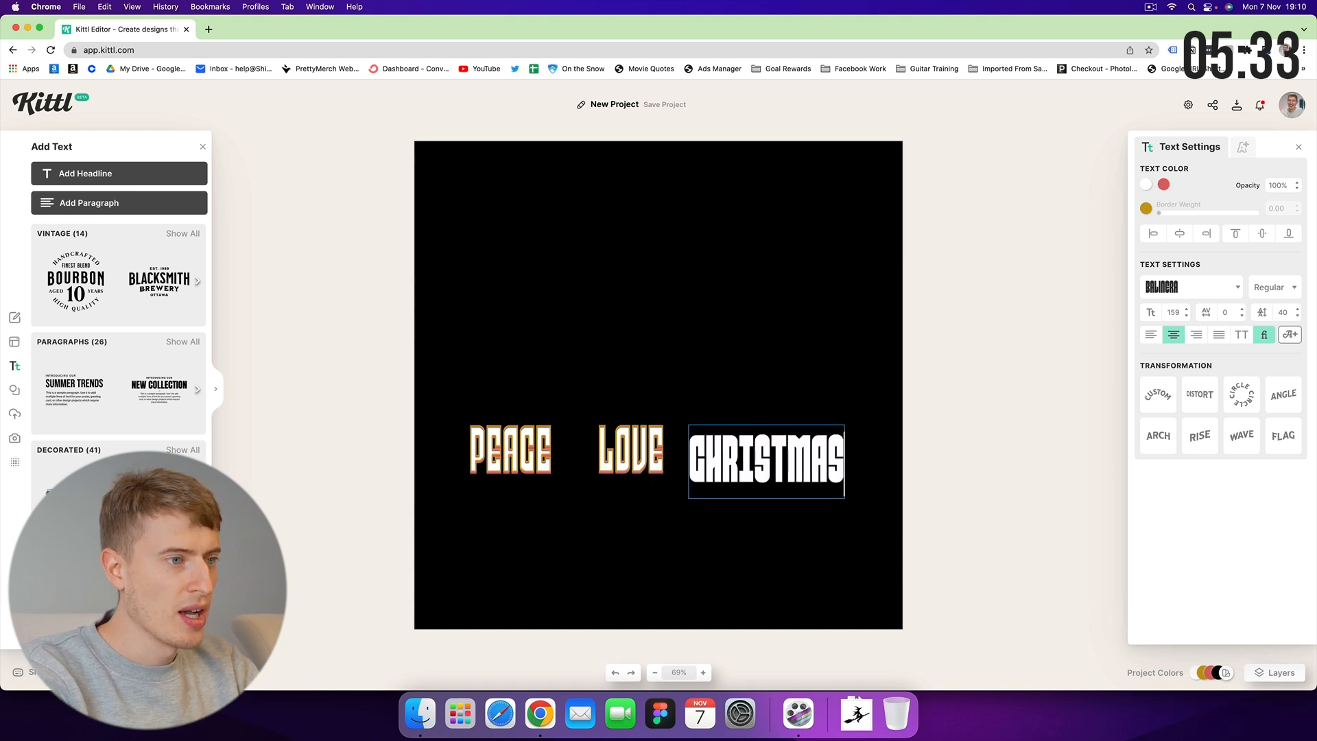
{"action": "key", "text": "Escape"}
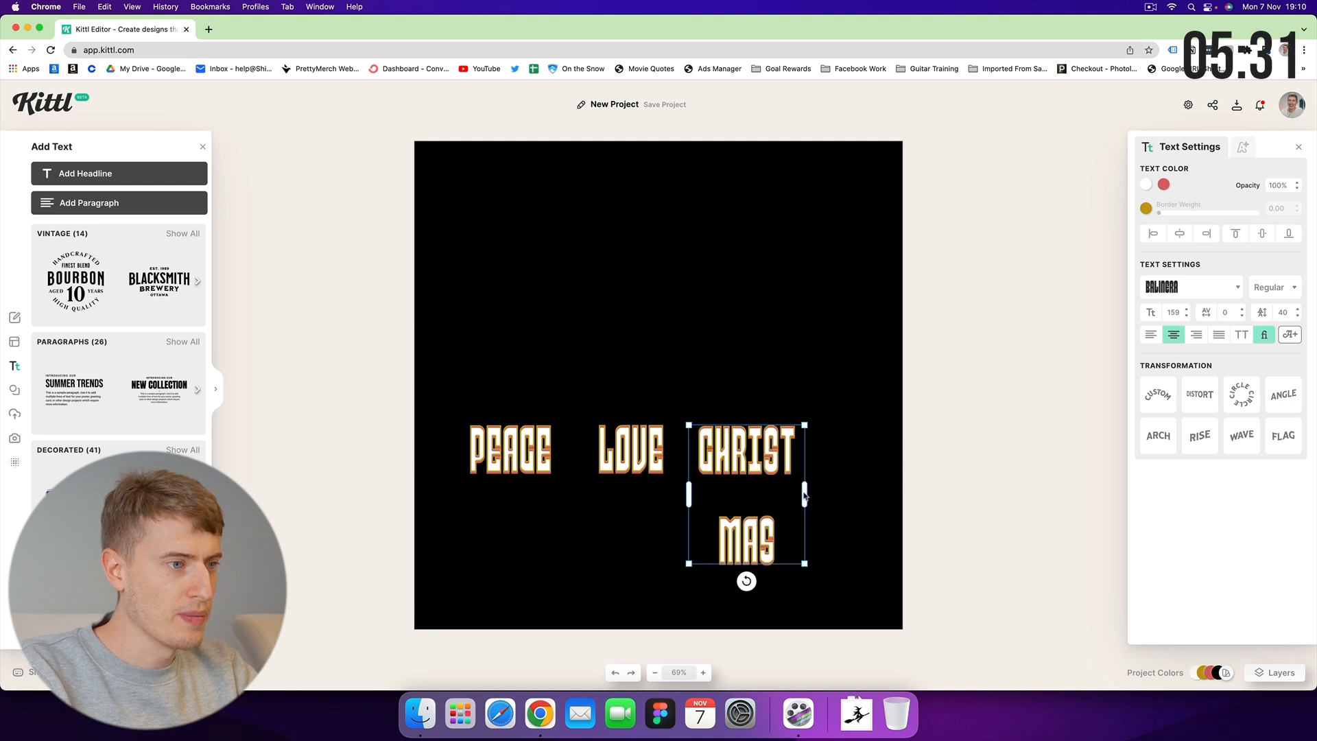
{"action": "left_click_drag", "start_coordinate": [805, 494], "coordinate": [861, 493]}
{"action": "left_click", "coordinate": [838, 491]}
{"action": "left_click_drag", "start_coordinate": [806, 456], "coordinate": [819, 456]}
{"action": "left_click_drag", "start_coordinate": [648, 449], "coordinate": [661, 447]}
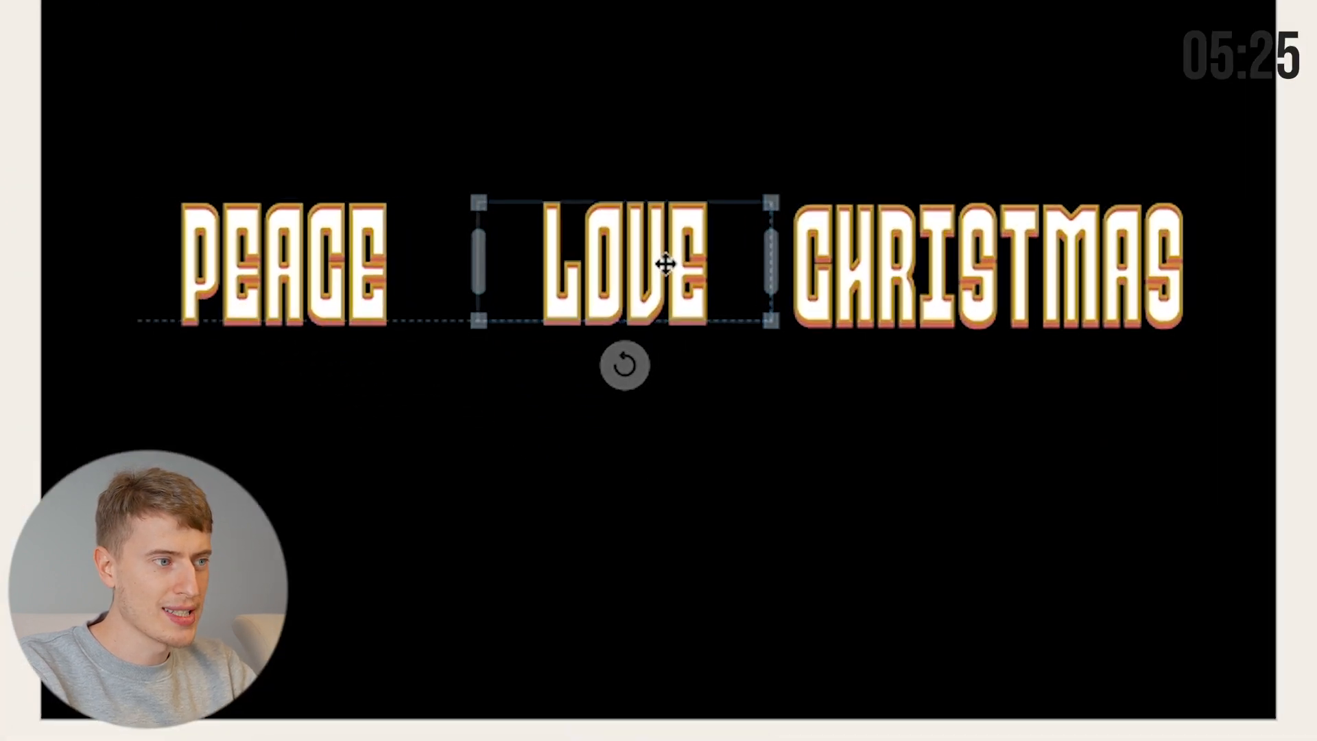
{"action": "left_click_drag", "start_coordinate": [367, 264], "coordinate": [394, 261]}
Apply a distressed paper texture to the background from the Textures library.
{"action": "left_click", "coordinate": [706, 365]}
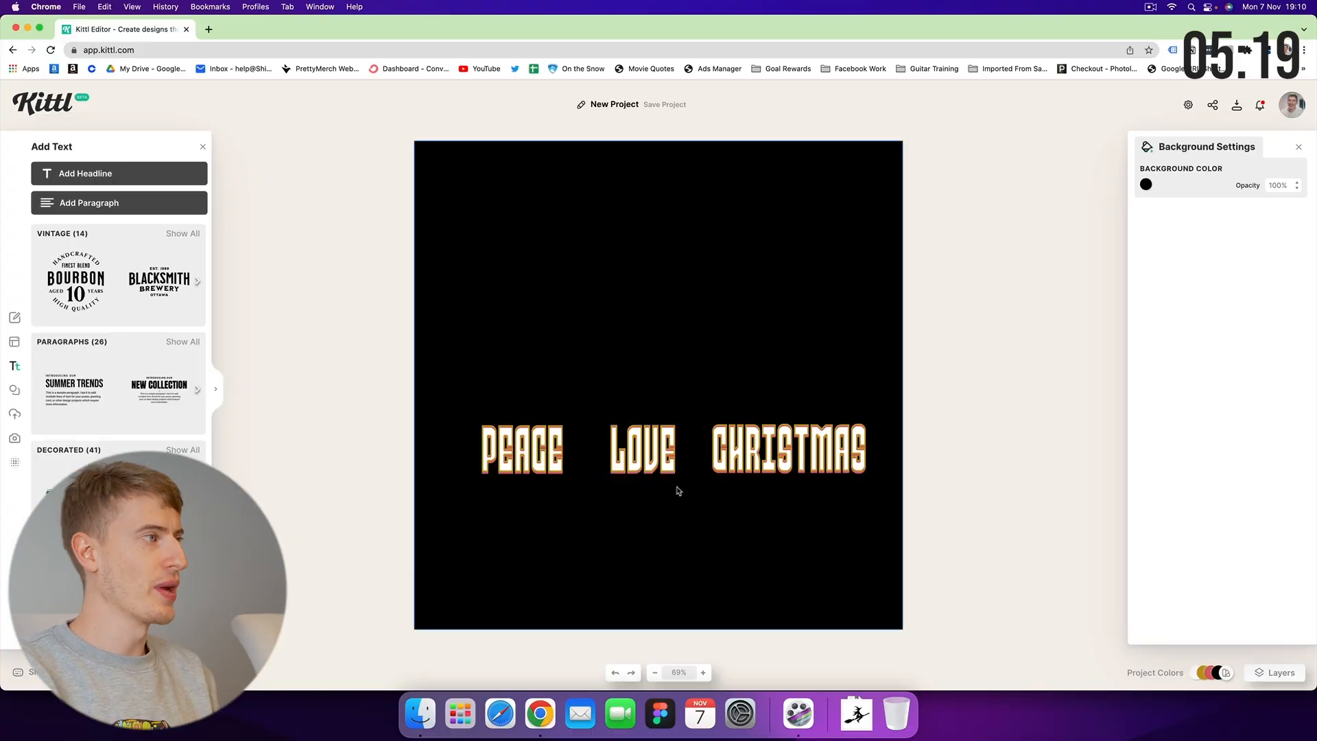
{"action": "left_click", "coordinate": [15, 390]}
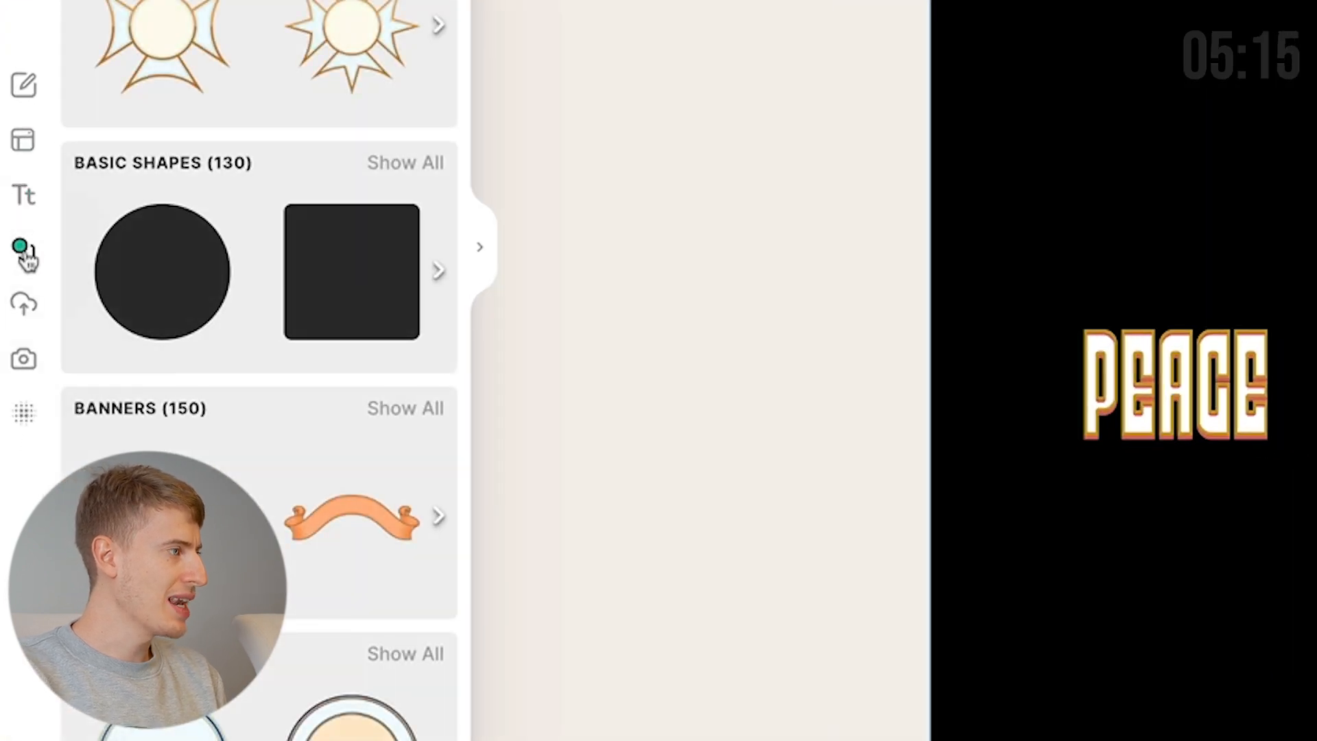
{"action": "left_click", "coordinate": [23, 306]}
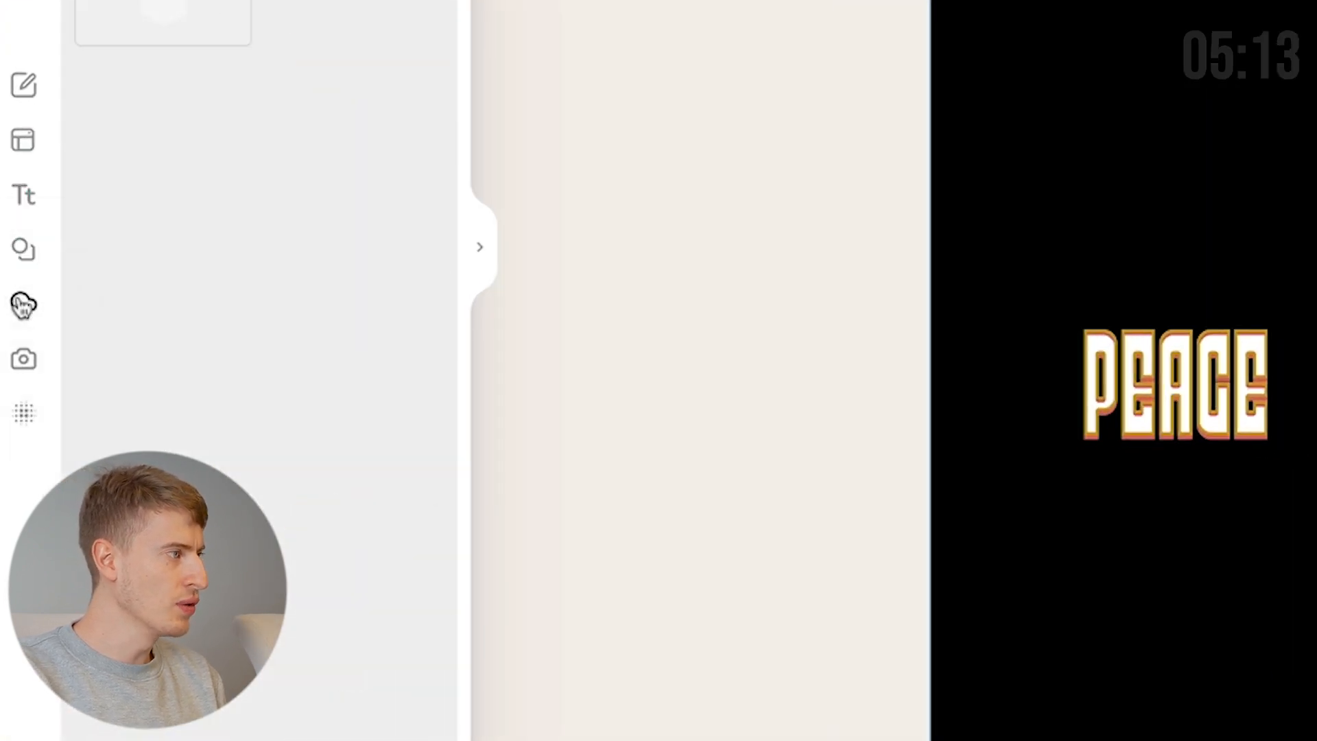
{"action": "left_click", "coordinate": [24, 360]}
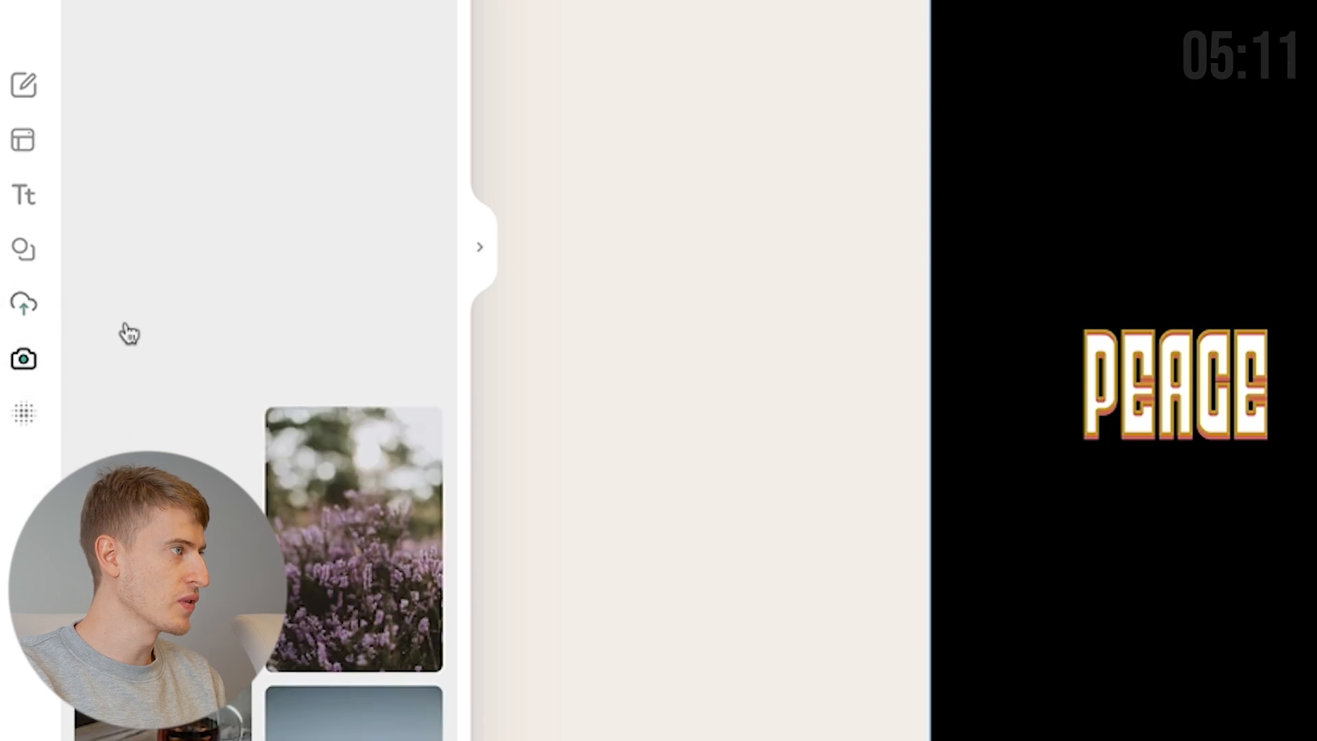
{"action": "scroll", "coordinate": [266, 398], "scroll_direction": "down", "scroll_amount": 3}
{"action": "scroll", "coordinate": [269, 406], "scroll_direction": "down", "scroll_amount": 15}
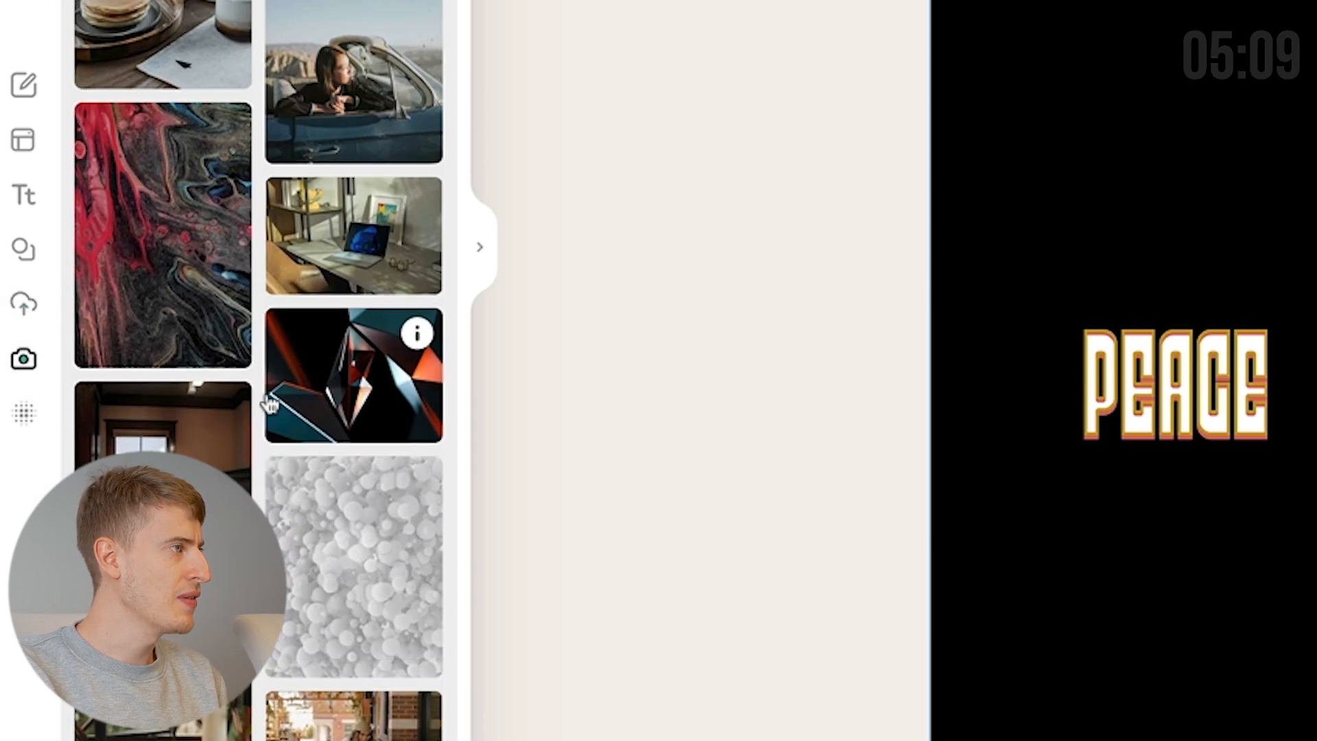
{"action": "scroll", "coordinate": [269, 406], "scroll_direction": "down", "scroll_amount": 5}
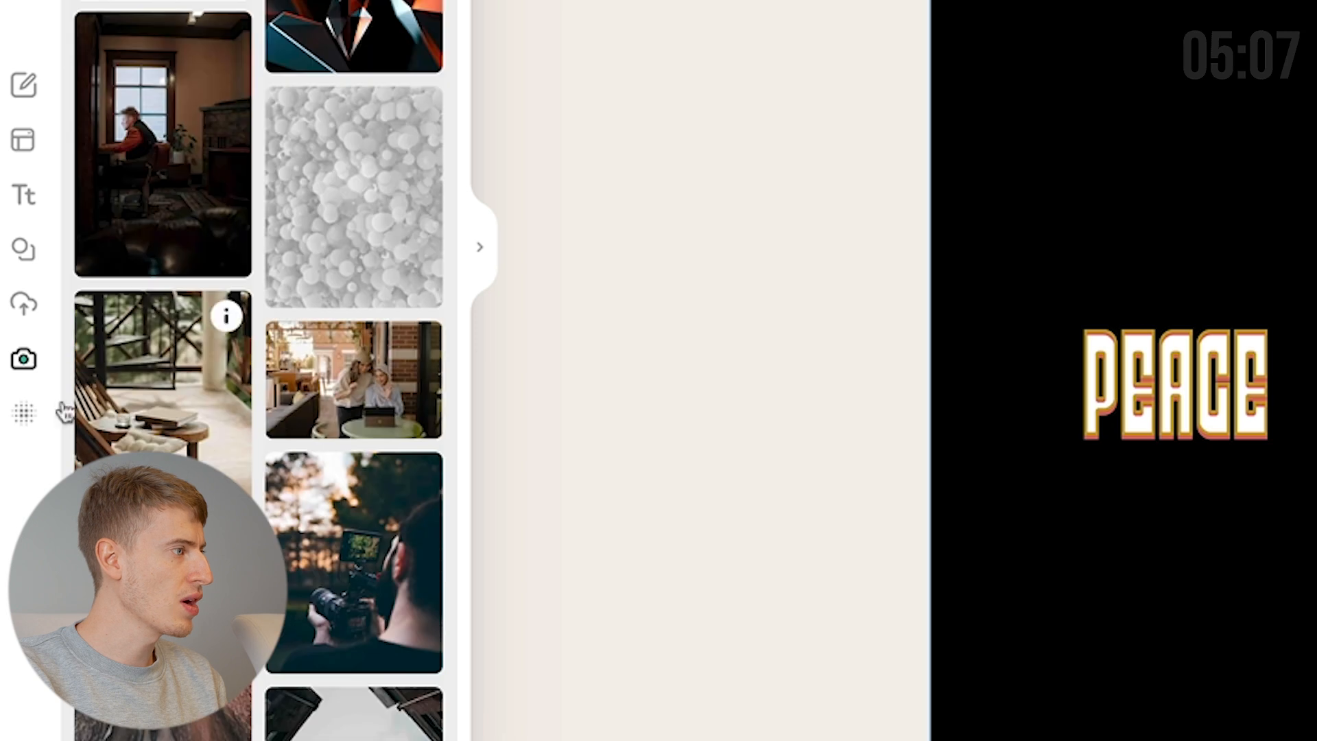
{"action": "left_click", "coordinate": [24, 414]}
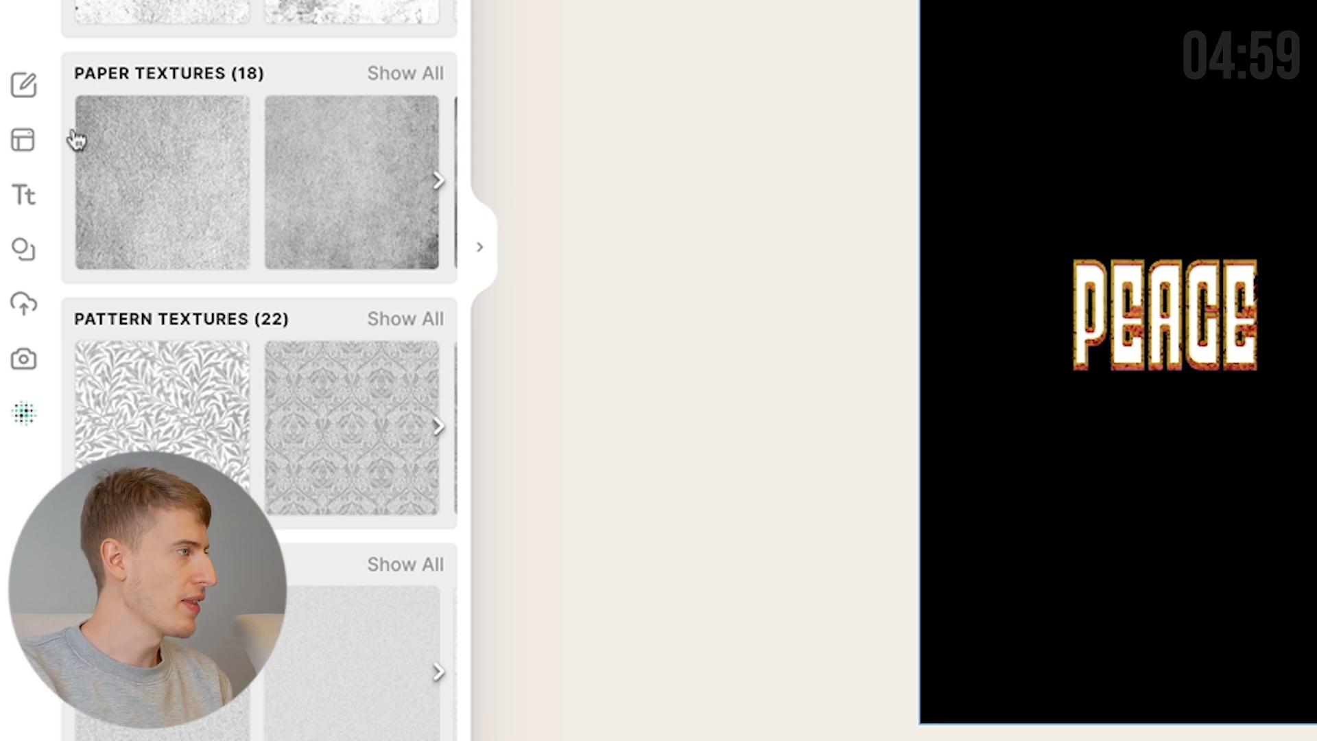
Return to the elements library and focus its search field.
{"action": "left_click", "coordinate": [26, 260]}
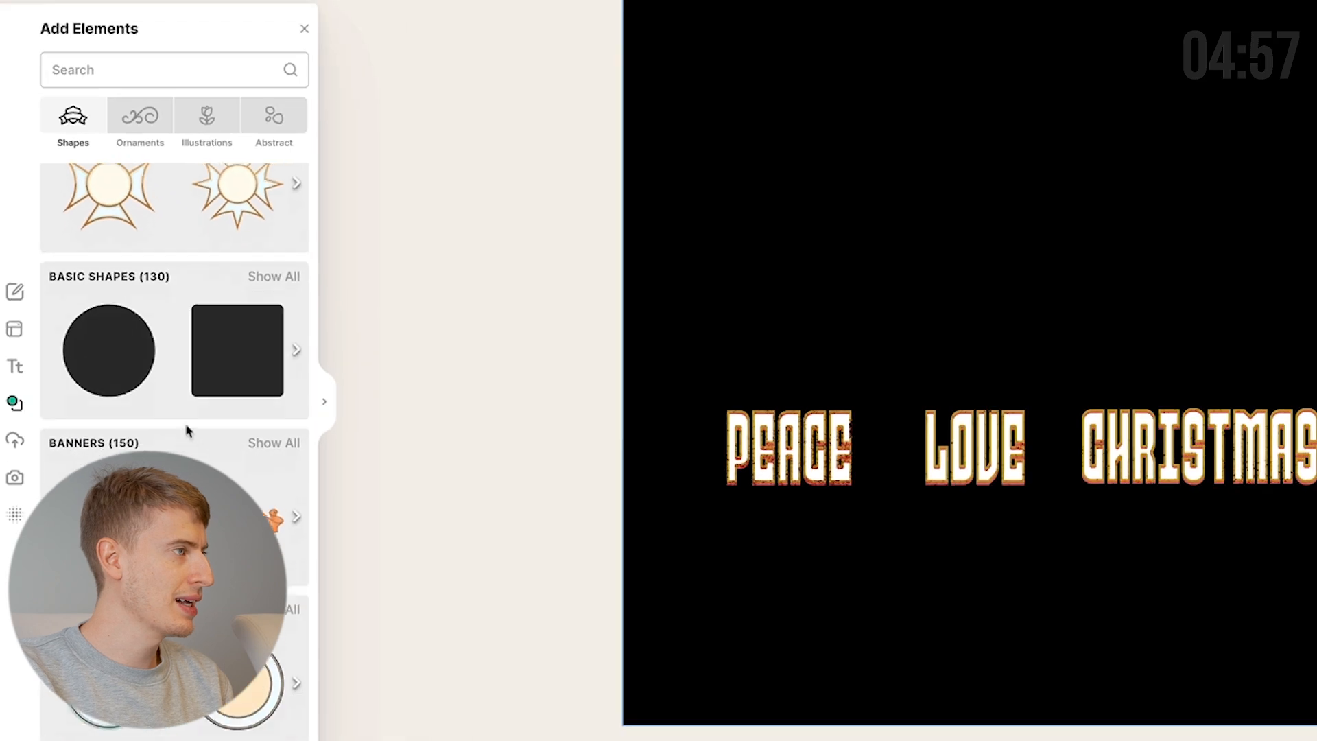
{"action": "scroll", "coordinate": [276, 293], "scroll_direction": "up", "scroll_amount": 2}
{"action": "left_click", "coordinate": [123, 70]}
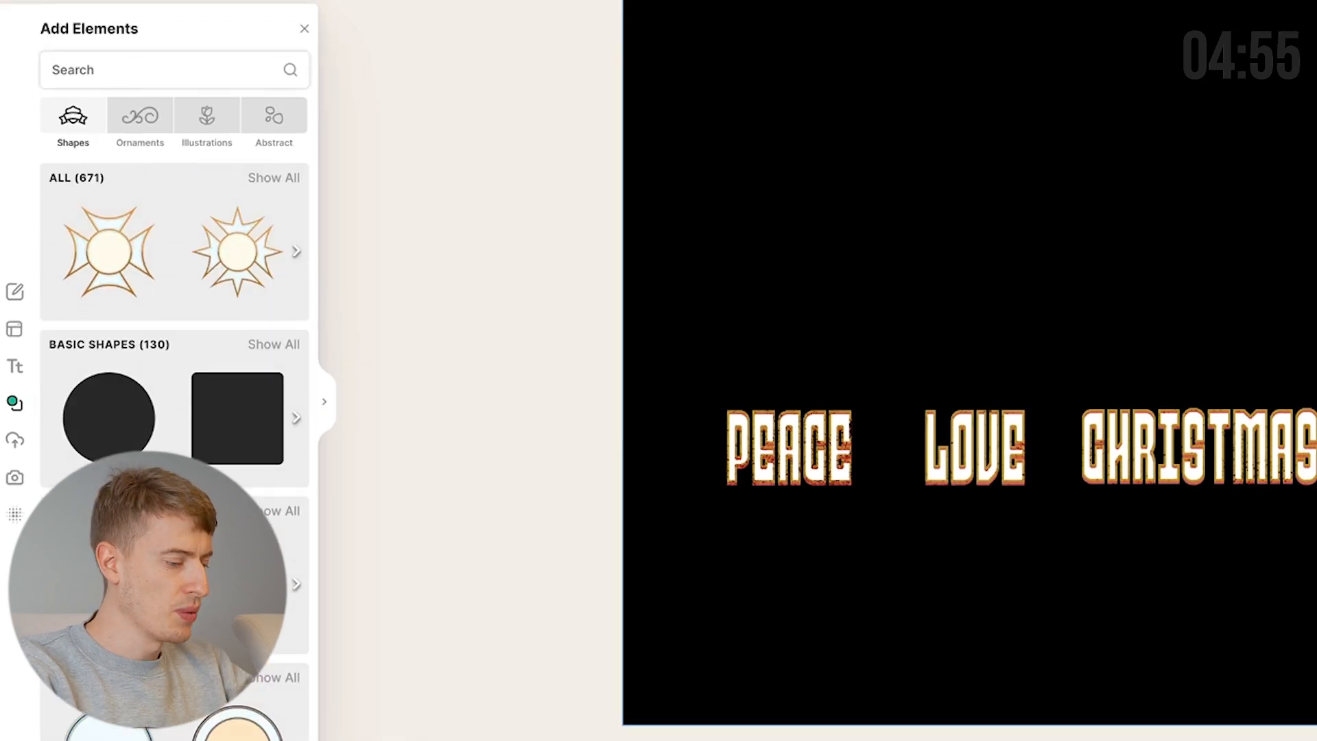
Search elements for 'PEACE' and add the peace-sign hand above the PEACE word.
{"action": "type", "text": "PEACE"}
{"action": "key", "text": "Return"}
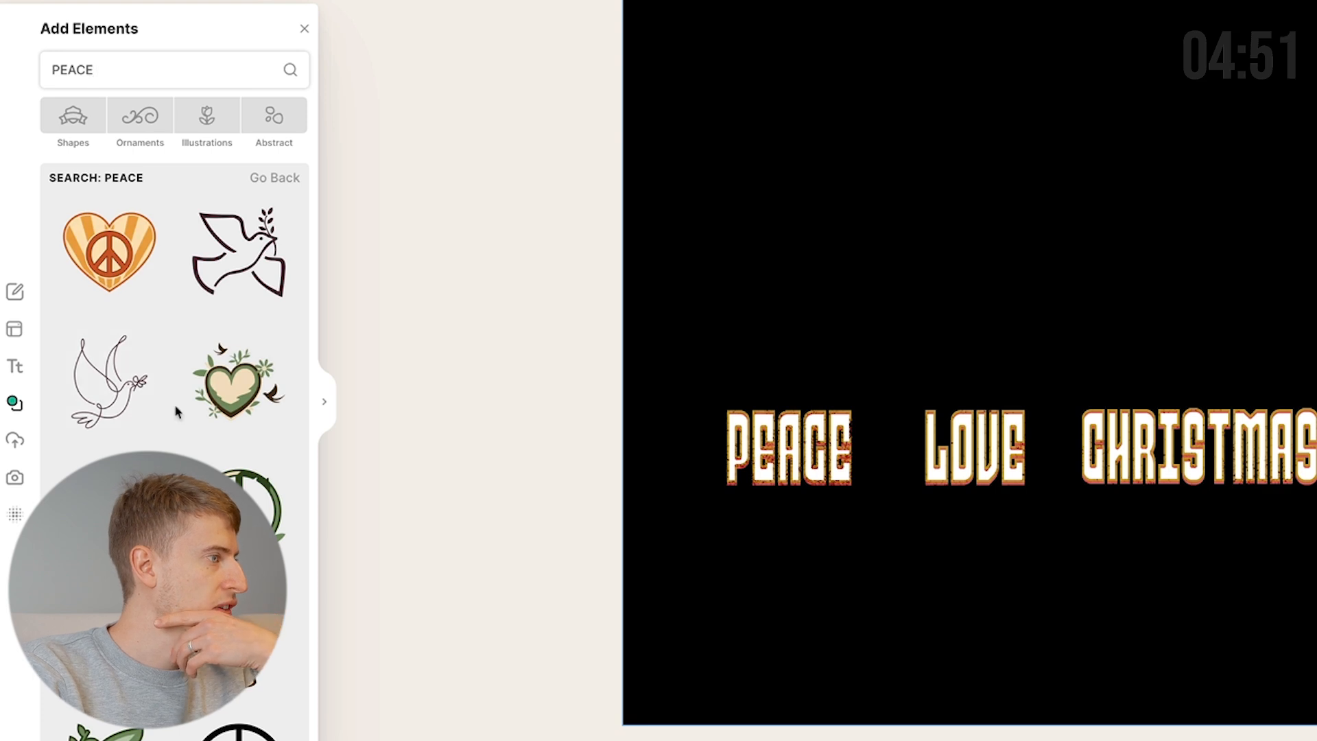
{"action": "scroll", "coordinate": [178, 414], "scroll_direction": "down", "scroll_amount": 6}
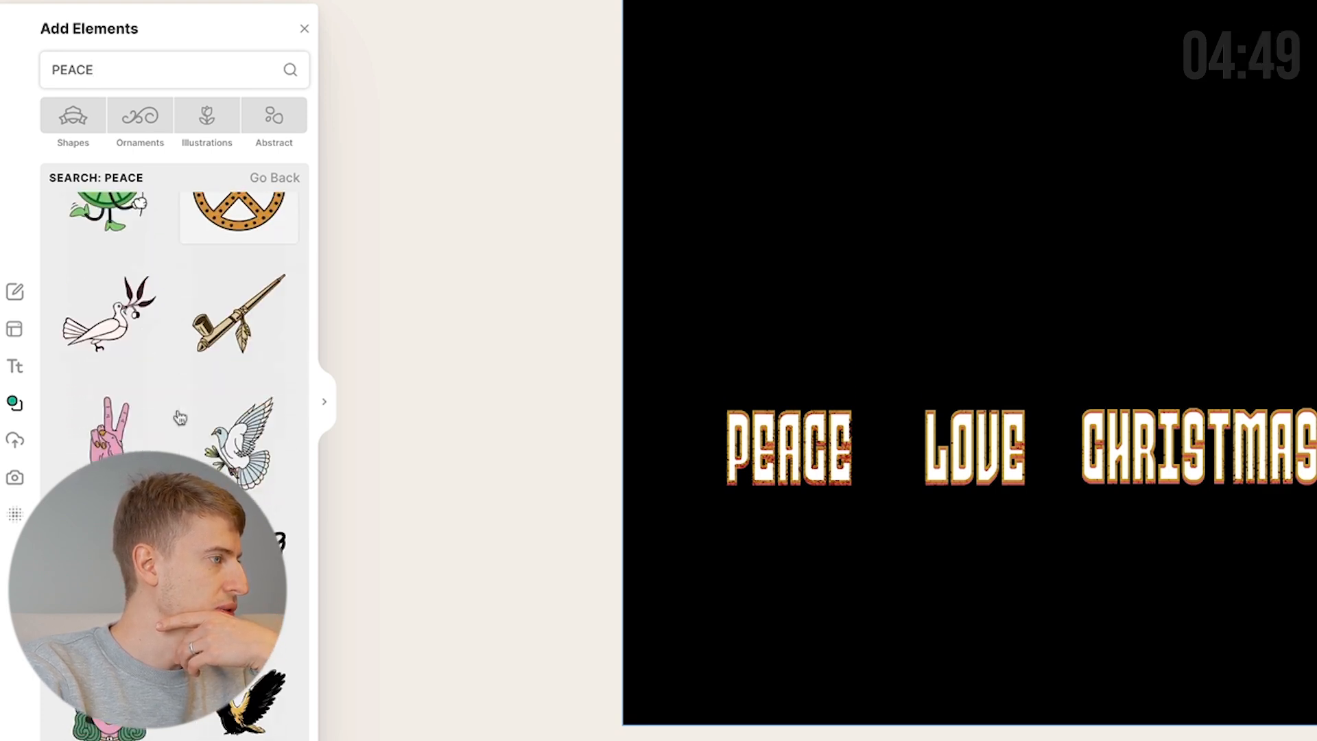
{"action": "scroll", "coordinate": [180, 416], "scroll_direction": "down", "scroll_amount": 10}
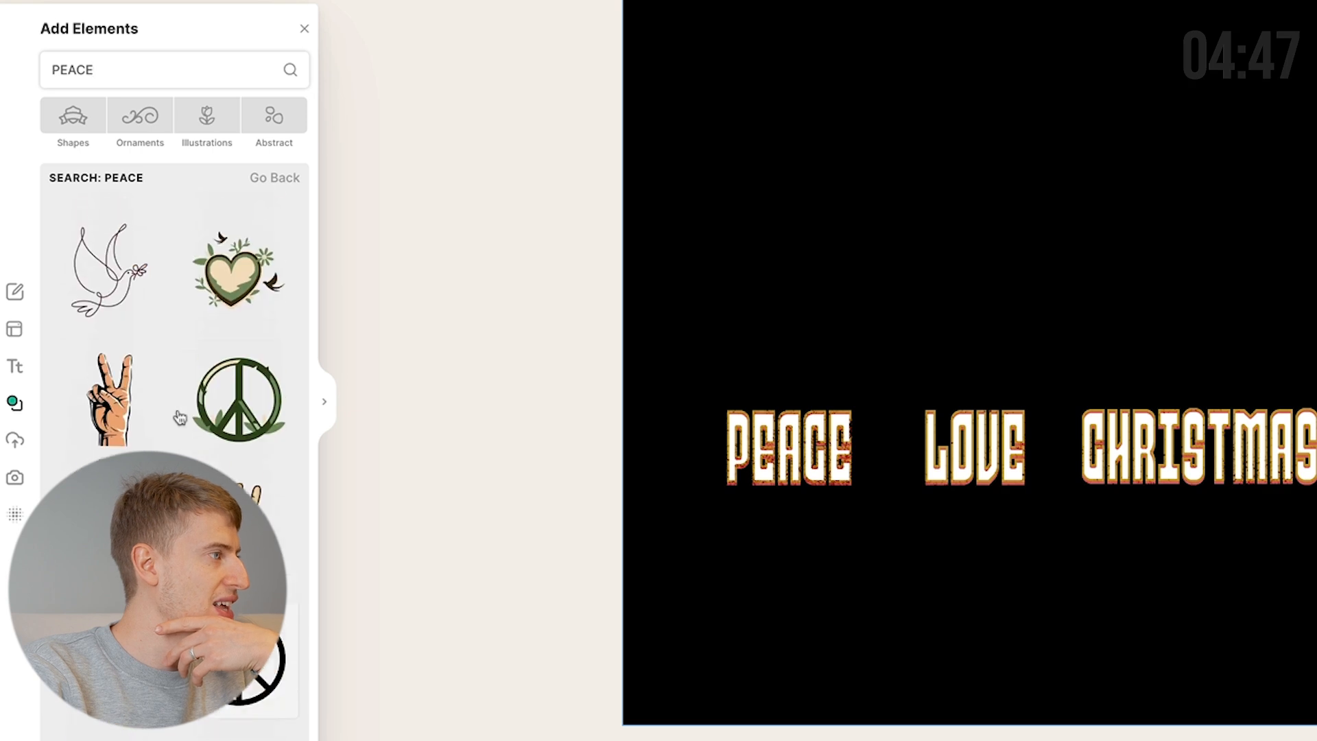
{"action": "left_click", "coordinate": [140, 411]}
{"action": "left_click_drag", "start_coordinate": [969, 439], "coordinate": [760, 315]}
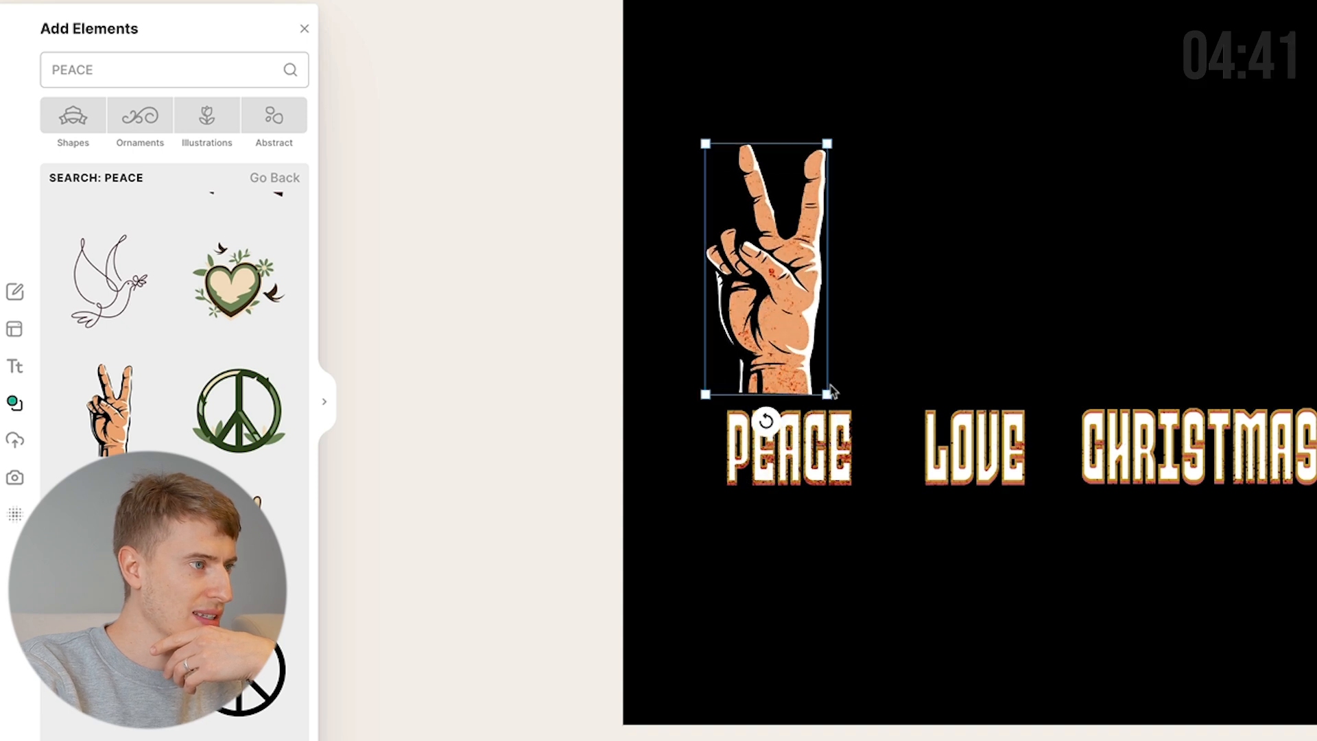
{"action": "left_click_drag", "start_coordinate": [828, 393], "coordinate": [853, 427]}
Delete the background texture and shrink the hand to sit just above PEACE.
{"action": "left_click", "coordinate": [1247, 221]}
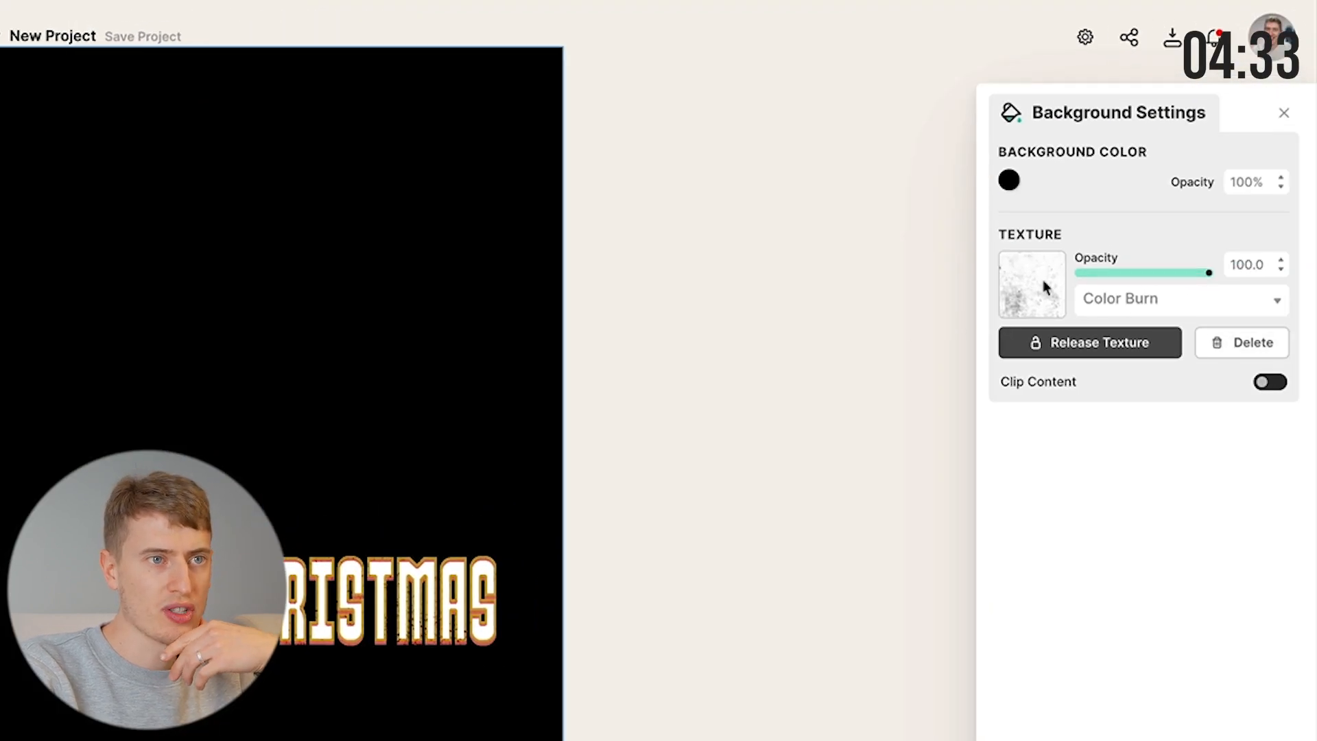
{"action": "left_click", "coordinate": [1203, 343]}
{"action": "left_click", "coordinate": [41, 329]}
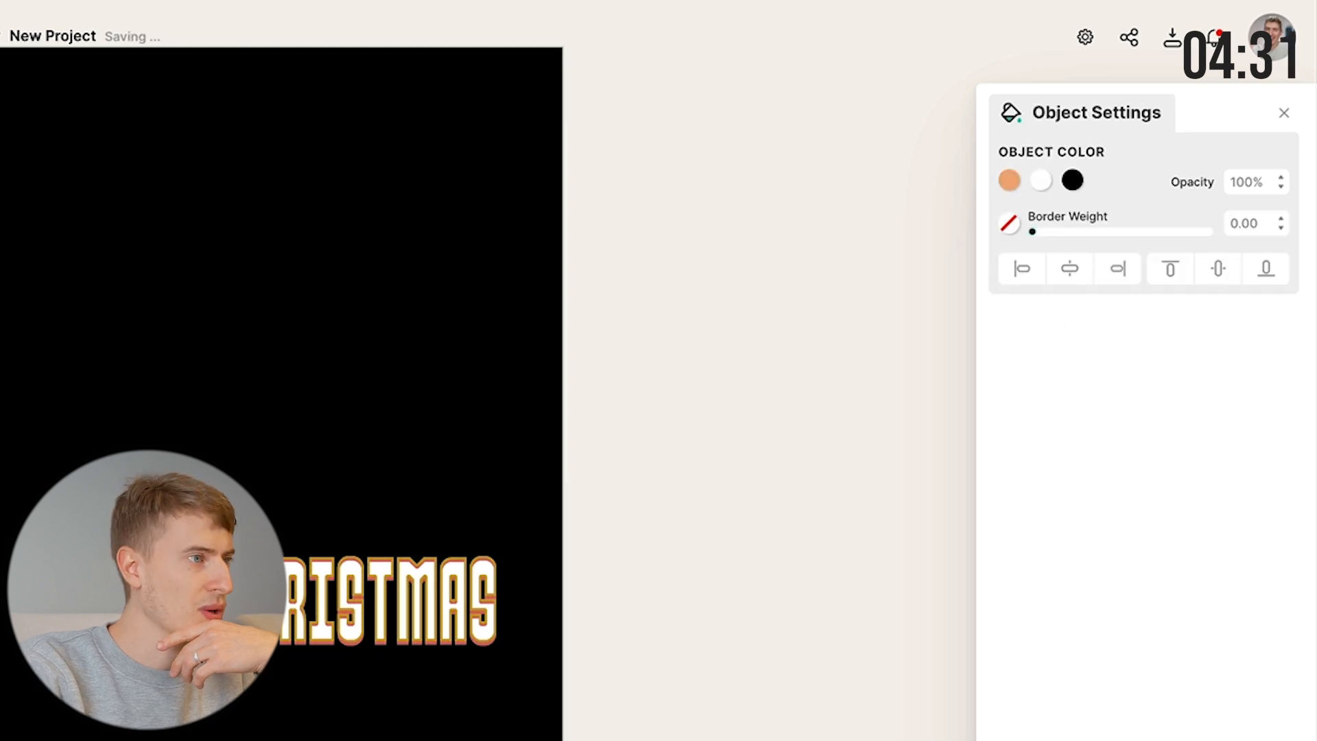
{"action": "left_click_drag", "start_coordinate": [20, 181], "coordinate": [14, 190]}
{"action": "left_click_drag", "start_coordinate": [396, 149], "coordinate": [347, 320]}
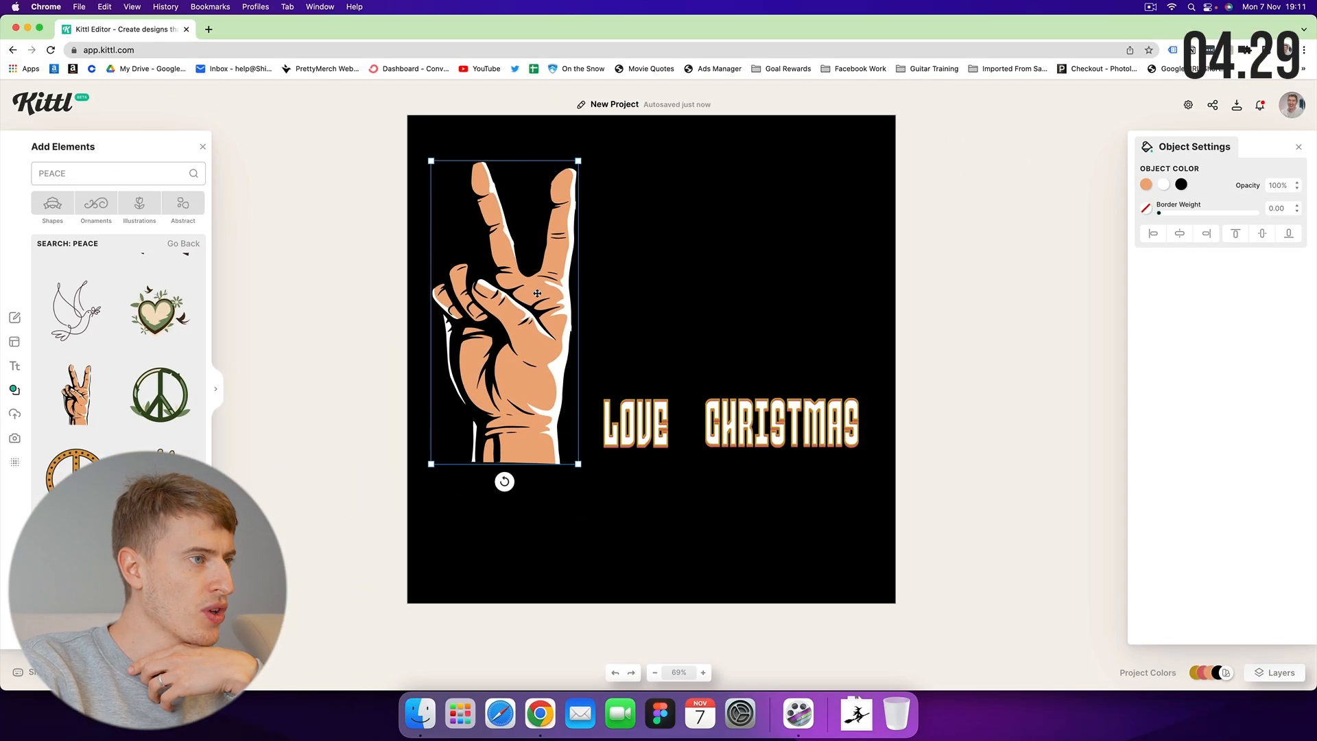
{"action": "left_click_drag", "start_coordinate": [579, 465], "coordinate": [497, 403]}
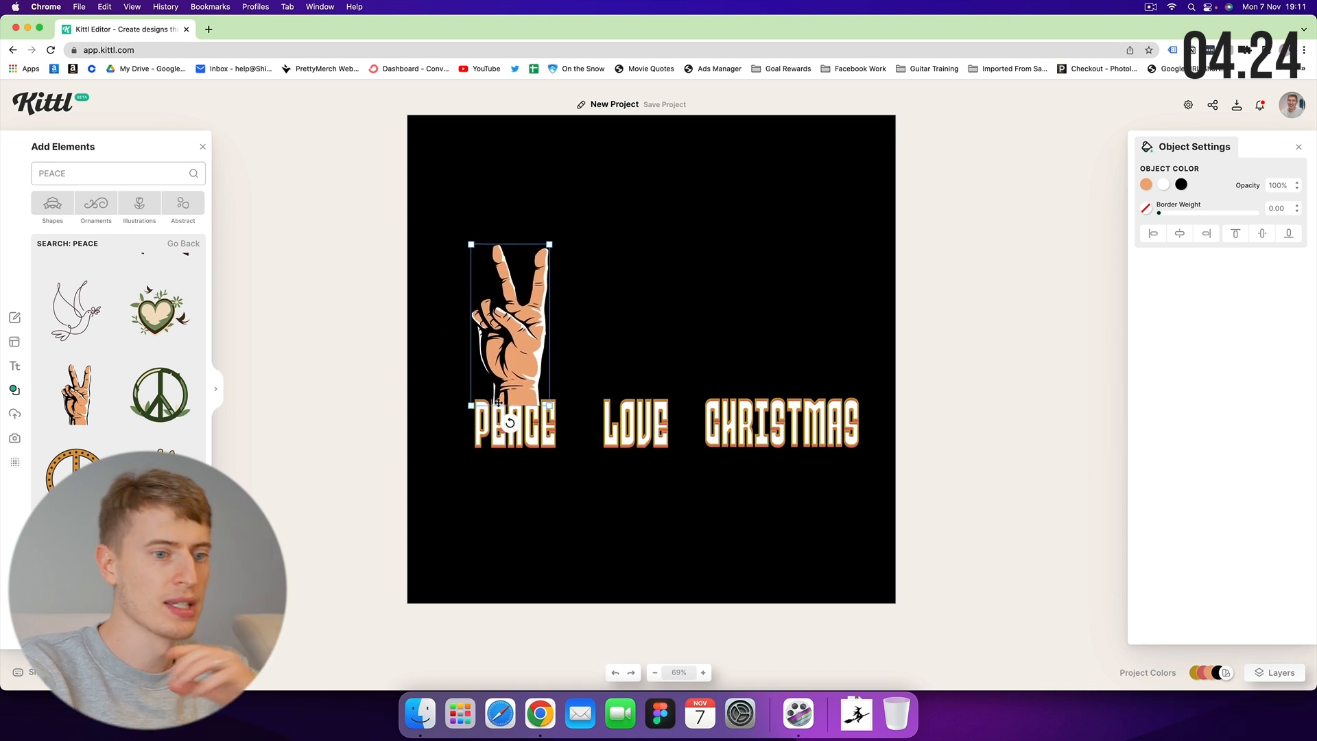
{"action": "left_click", "coordinate": [616, 384]}
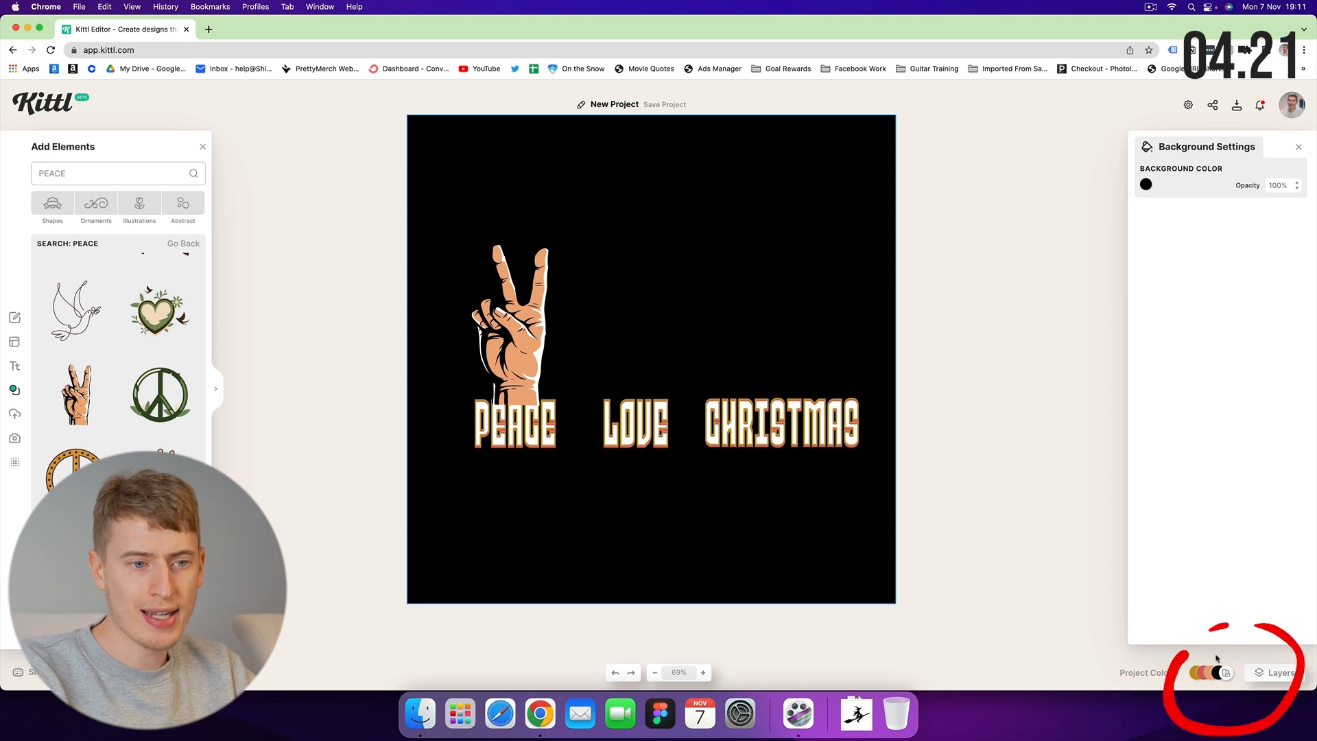
In the Layers panel, drag the peace-hand layer below the PEACE text layer.
{"action": "left_click", "coordinate": [1270, 671]}
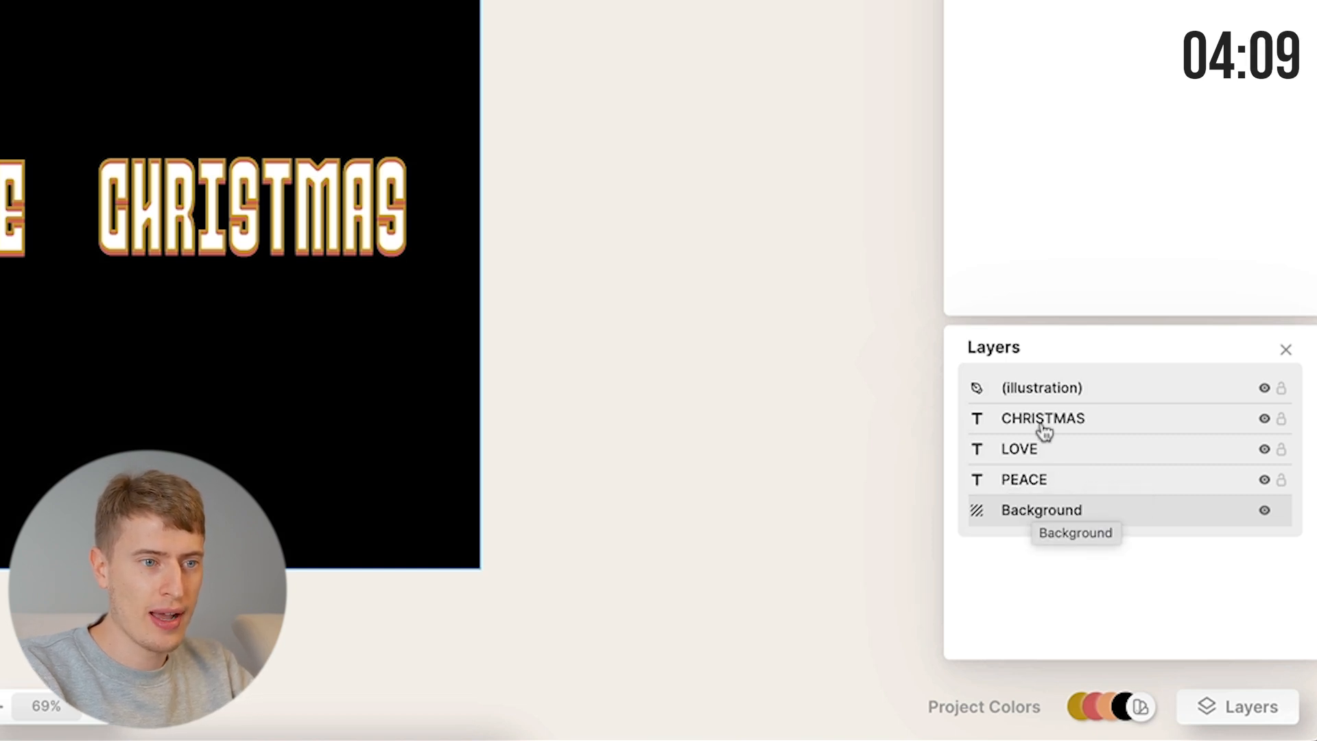
{"action": "left_click_drag", "start_coordinate": [1038, 389], "coordinate": [1027, 490]}
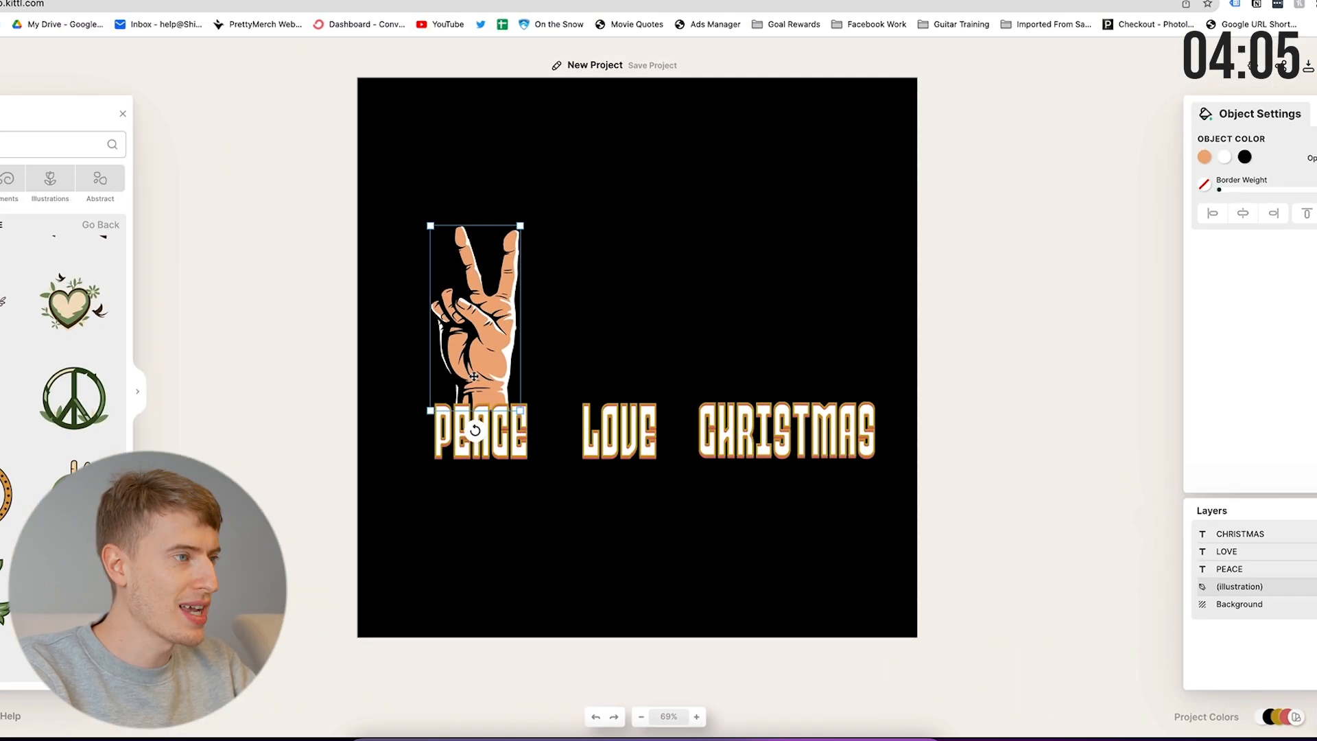
{"action": "left_click", "coordinate": [242, 392]}
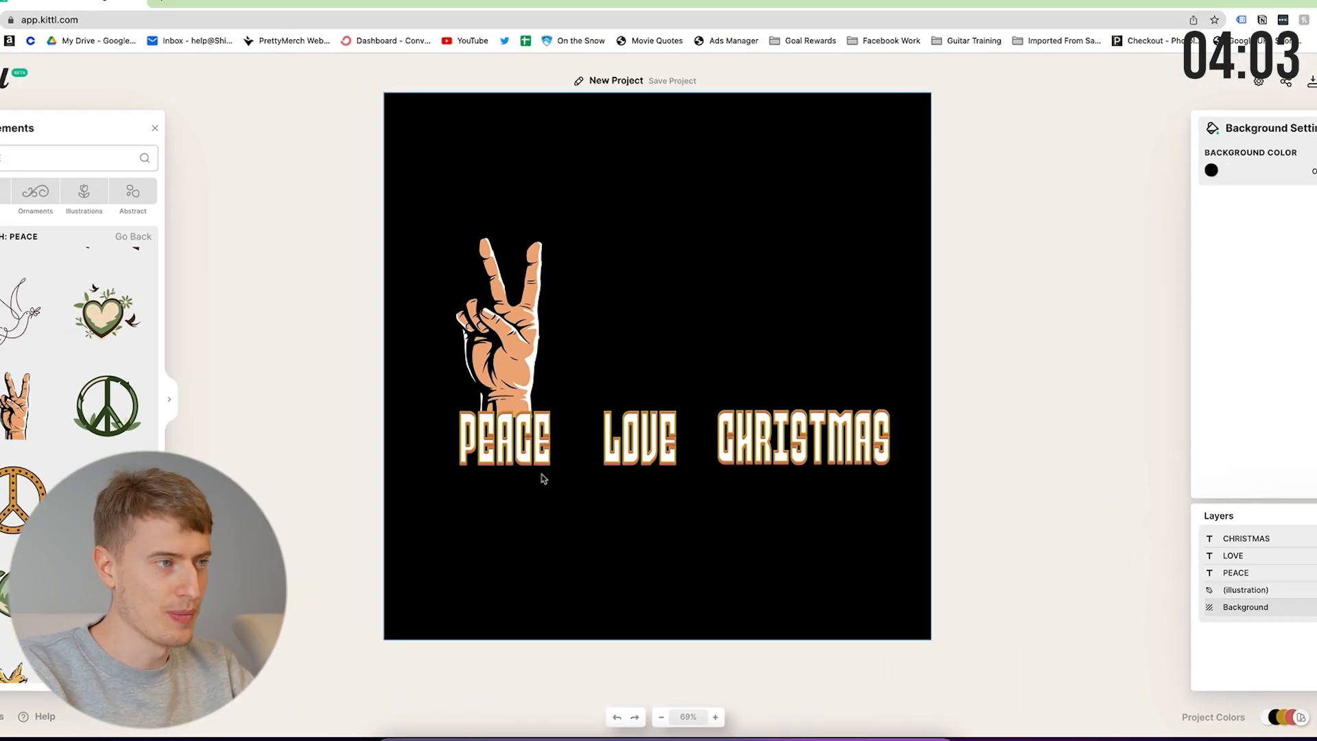
Search elements for 'love' and add a hand-drawn heart outline coloured white.
{"action": "double_click", "coordinate": [5, 158]}
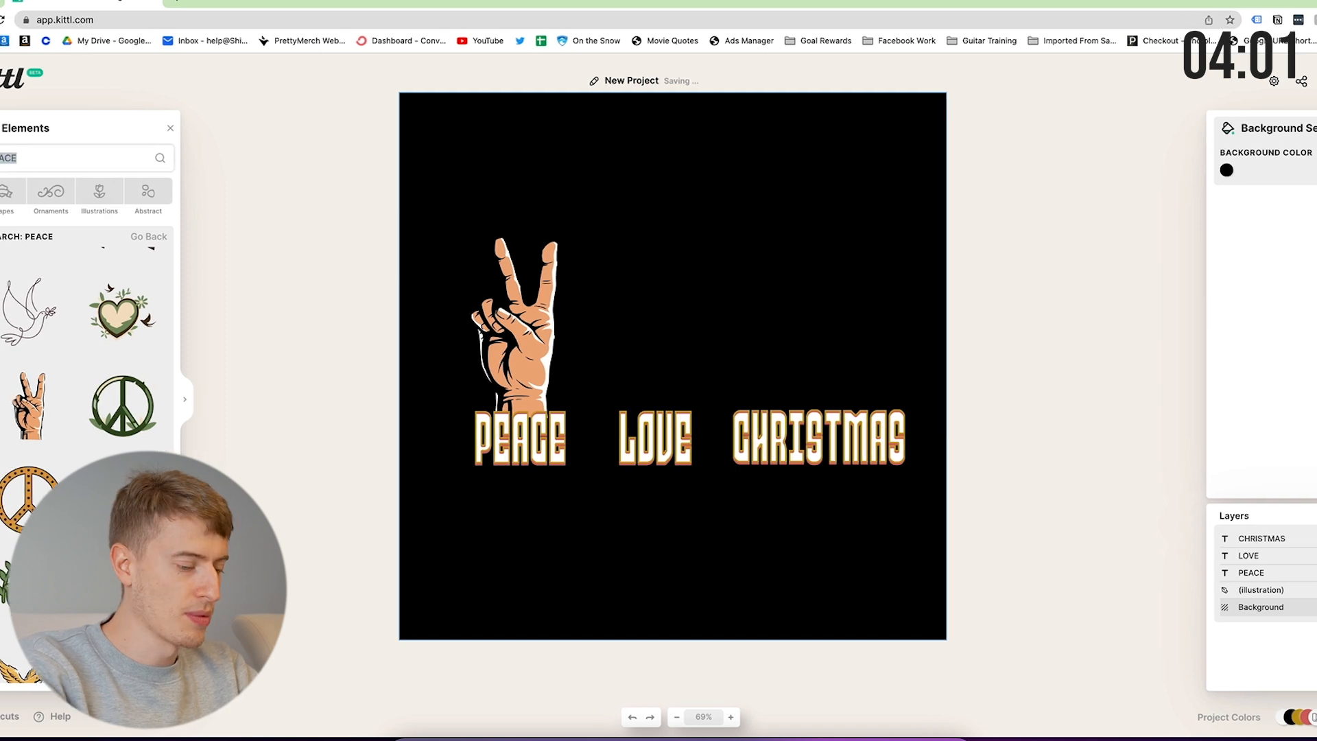
{"action": "type", "text": "loi"}
{"action": "key", "text": "BackSpace"}
{"action": "type", "text": "ve"}
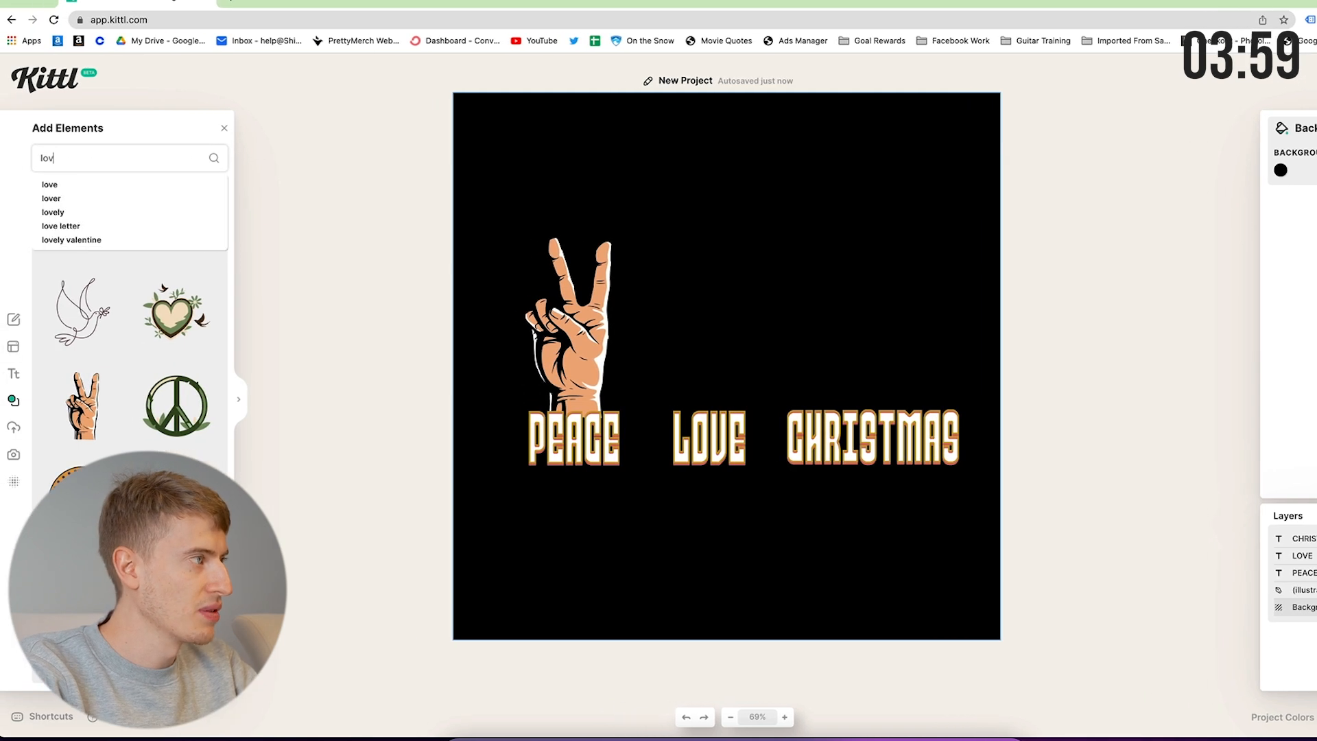
{"action": "key", "text": "Return"}
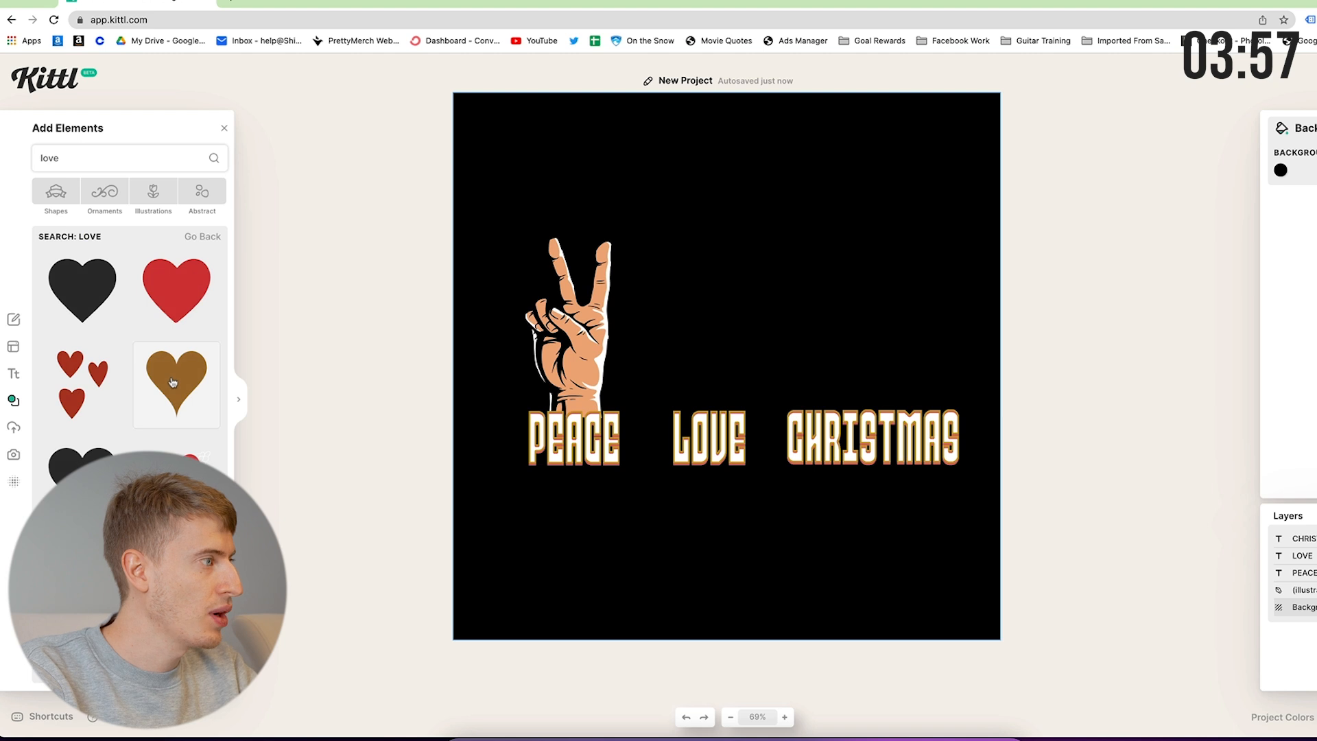
{"action": "scroll", "coordinate": [172, 381], "scroll_direction": "down", "scroll_amount": 2}
{"action": "scroll", "coordinate": [172, 381], "scroll_direction": "down", "scroll_amount": 5}
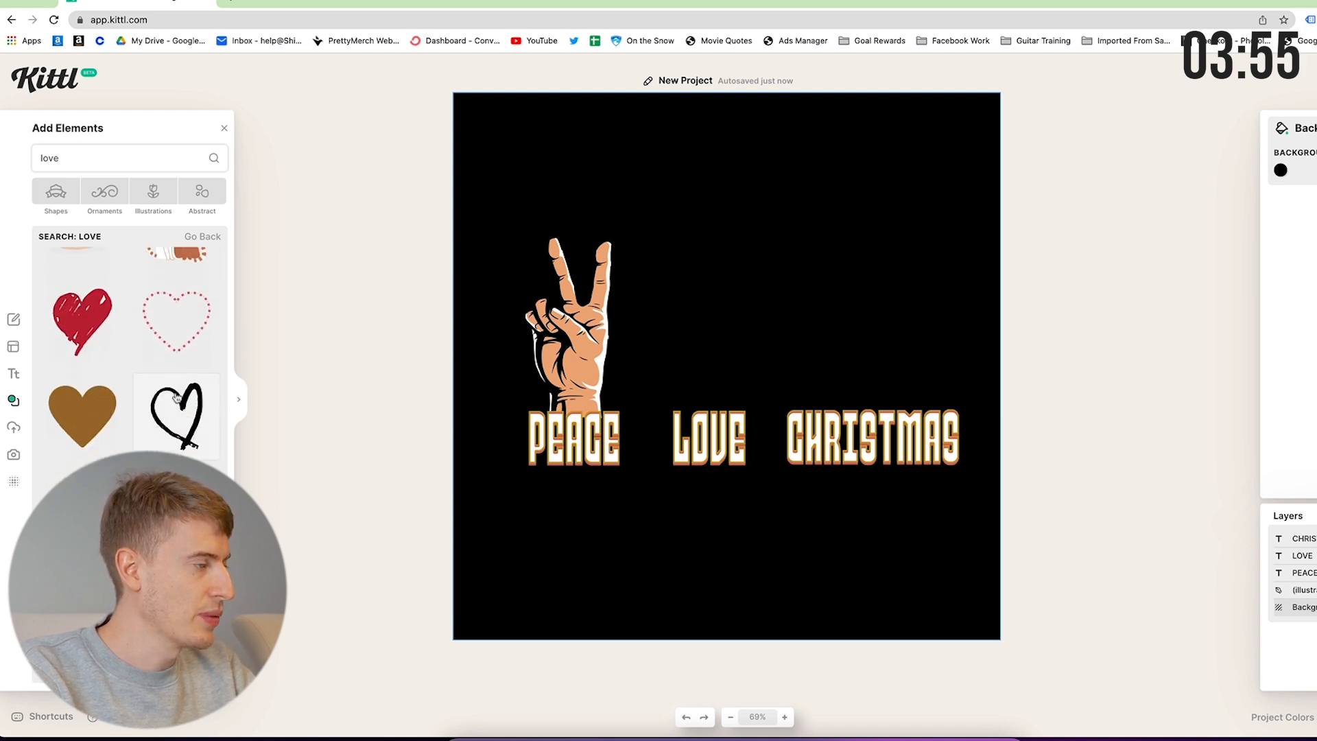
{"action": "left_click", "coordinate": [177, 397]}
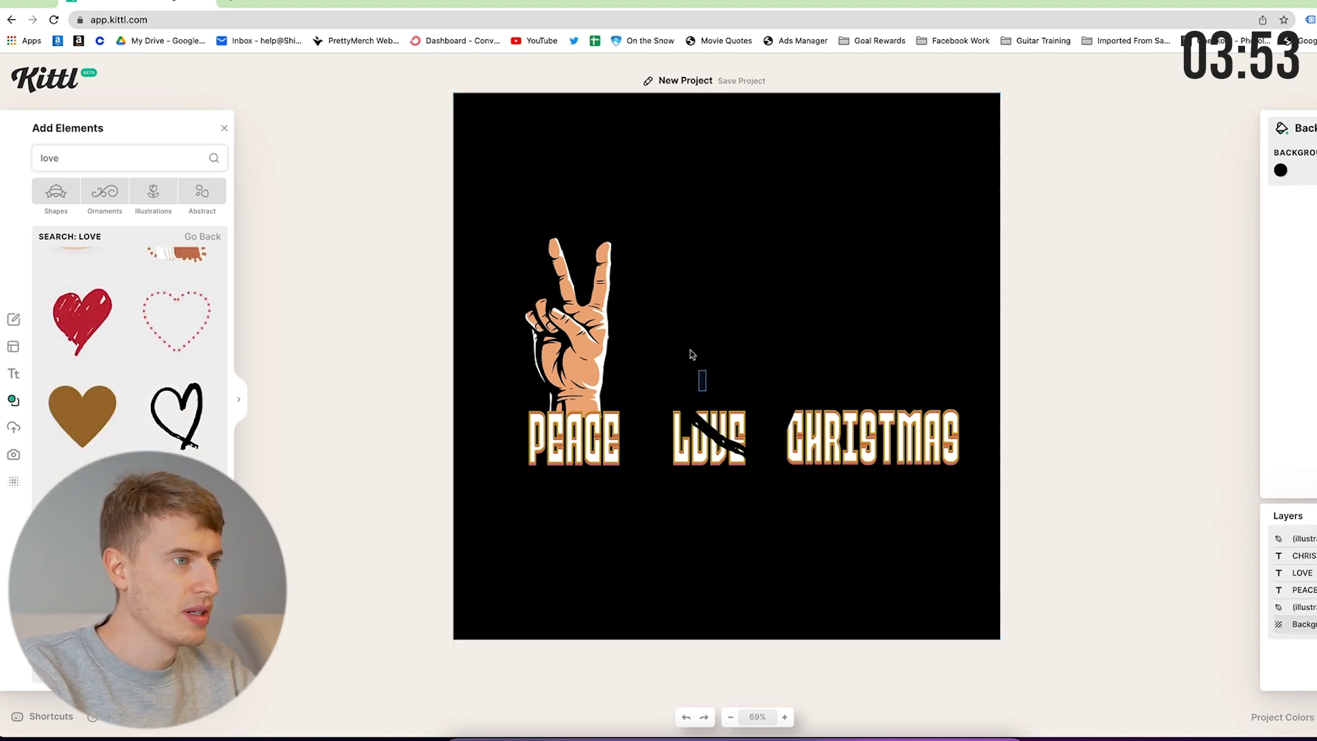
{"action": "left_click", "coordinate": [1281, 172]}
{"action": "left_click_drag", "start_coordinate": [1125, 264], "coordinate": [1031, 135]}
{"action": "left_click", "coordinate": [859, 244]}
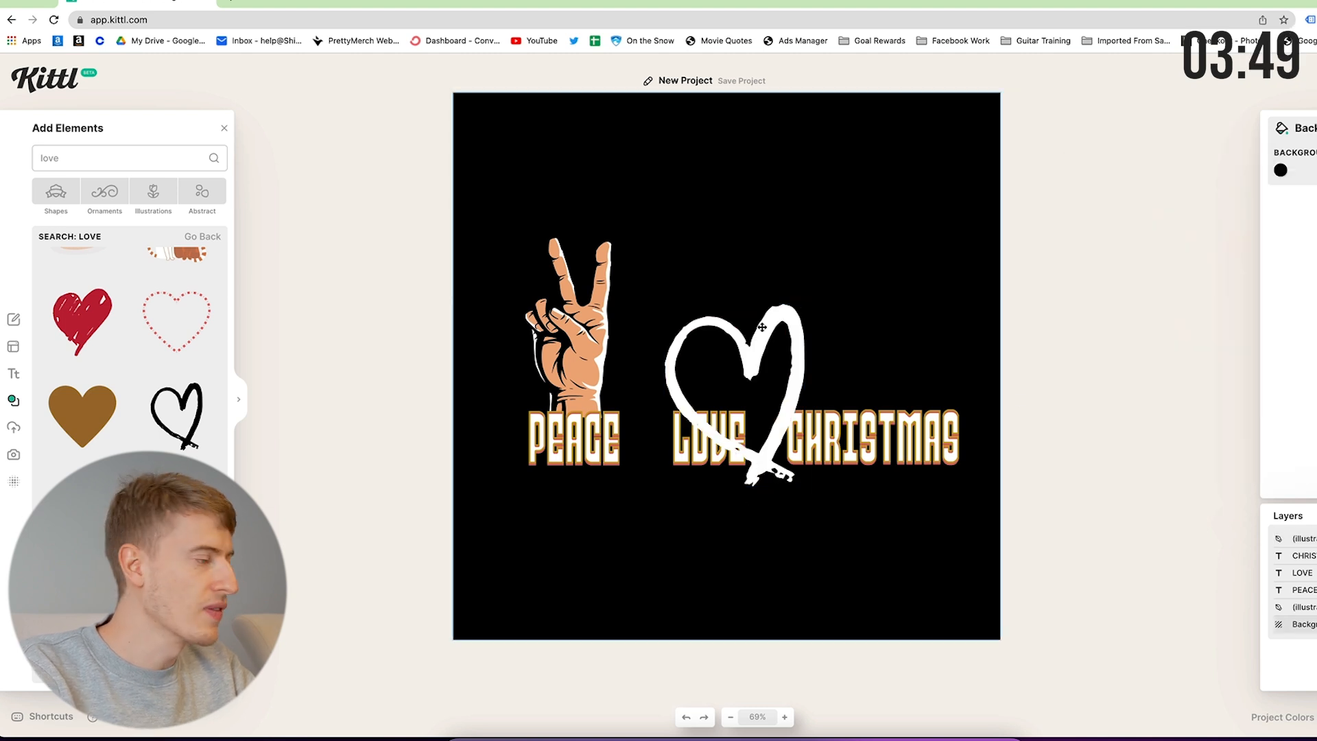
Place the heart above LOVE behind the text, and add an offset duplicate to its left.
{"action": "left_click_drag", "start_coordinate": [764, 327], "coordinate": [718, 267]}
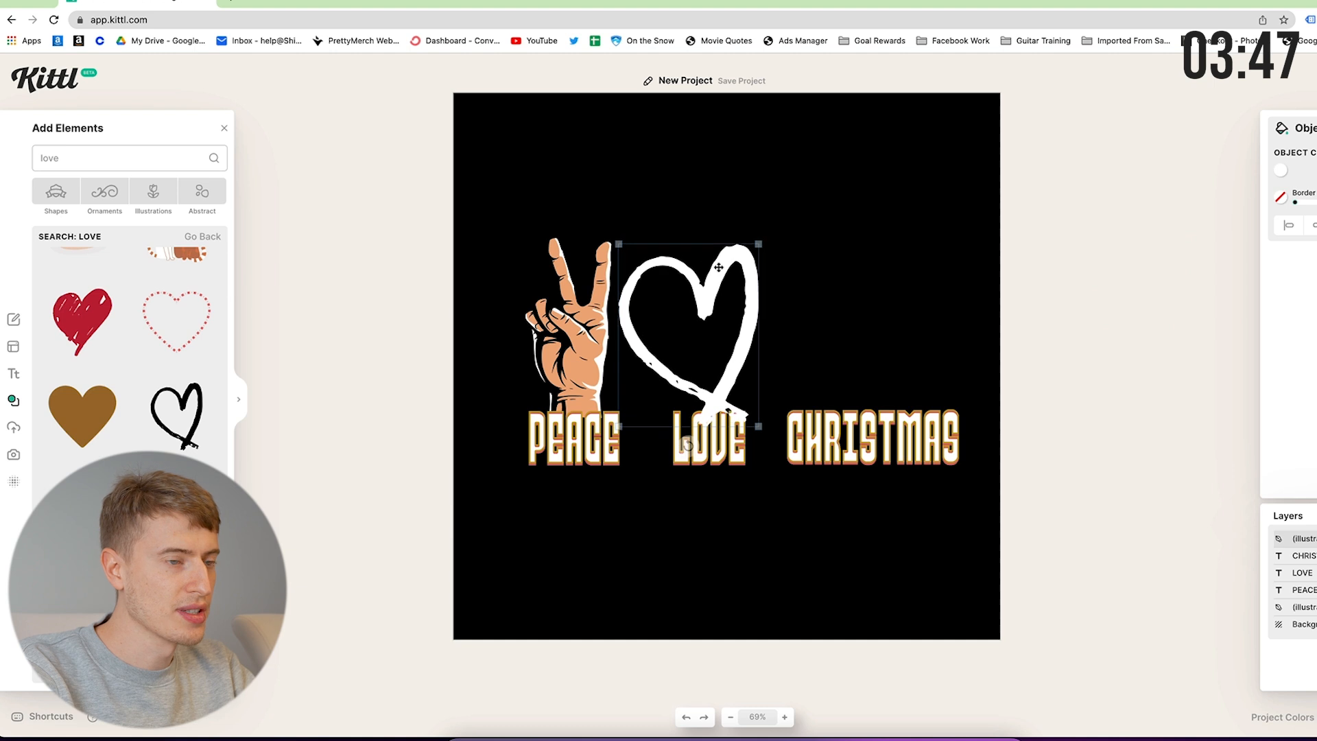
{"action": "left_click_drag", "start_coordinate": [1290, 538], "coordinate": [1284, 576]}
{"action": "left_click_drag", "start_coordinate": [731, 384], "coordinate": [736, 384]}
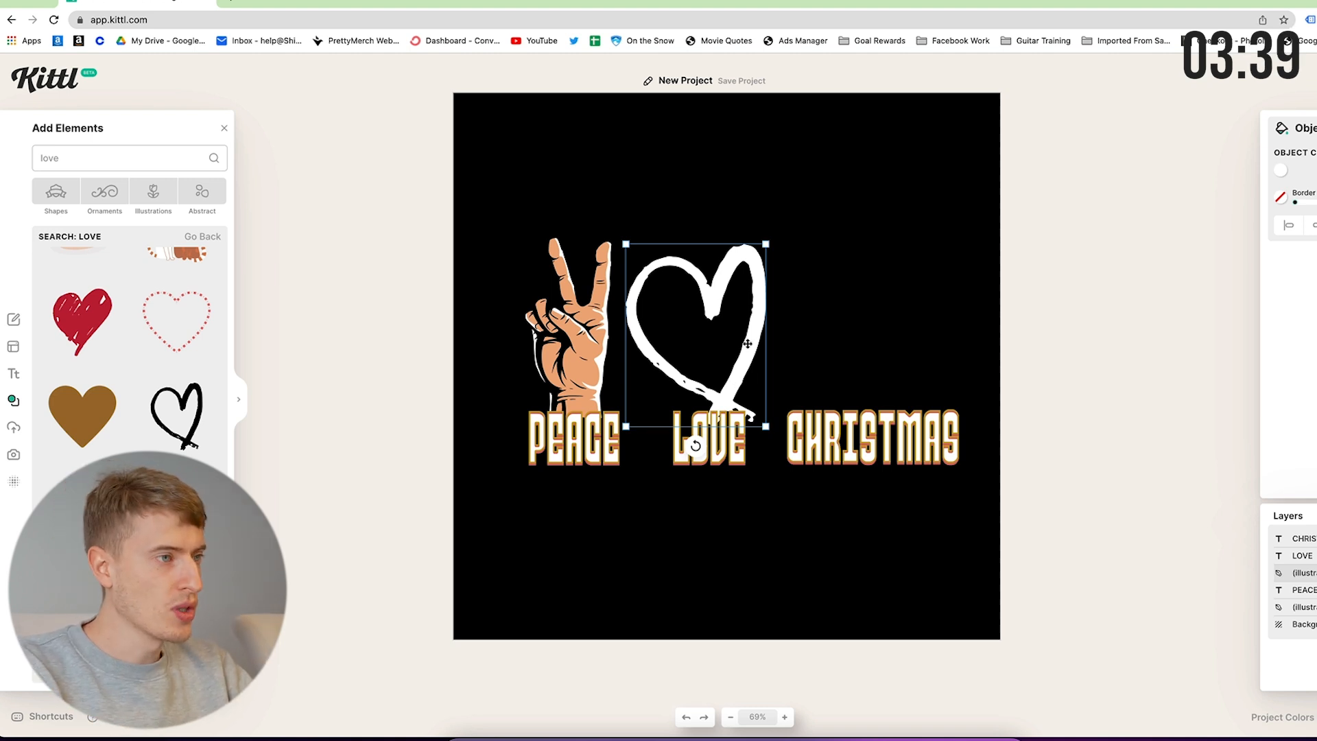
{"action": "left_click_drag", "start_coordinate": [745, 344], "coordinate": [736, 343], "text": "alt"}
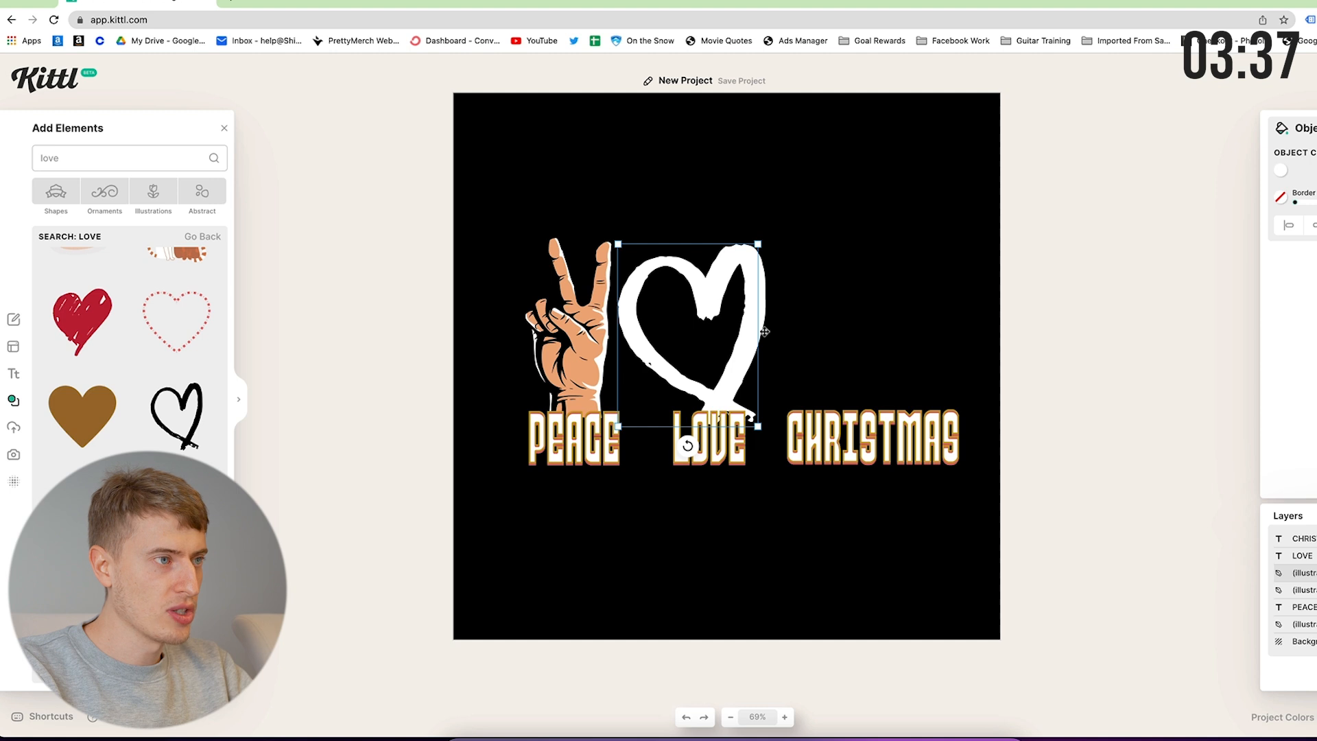
{"action": "key", "text": "Escape"}
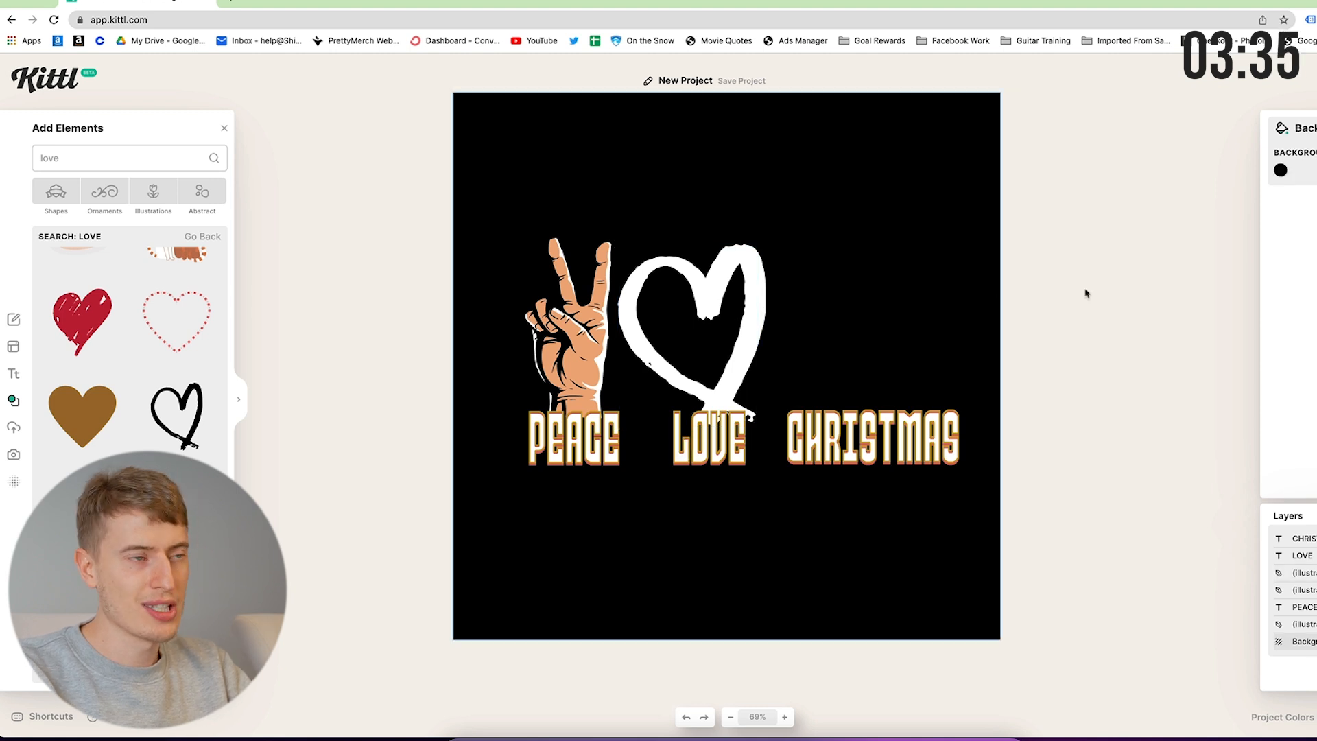
{"action": "left_click", "coordinate": [755, 270]}
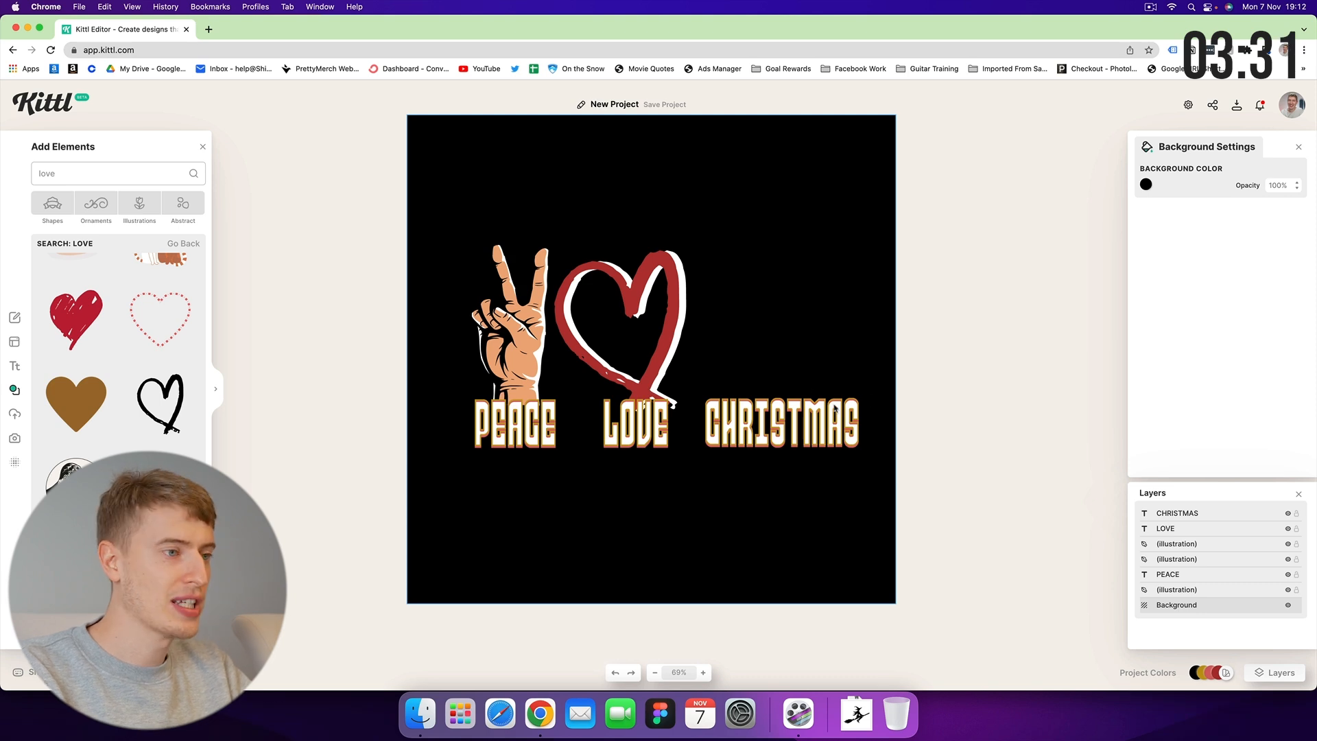
Search elements for 'christmas' and place a white snowflake below PEACE.
{"action": "left_click", "coordinate": [54, 166]}
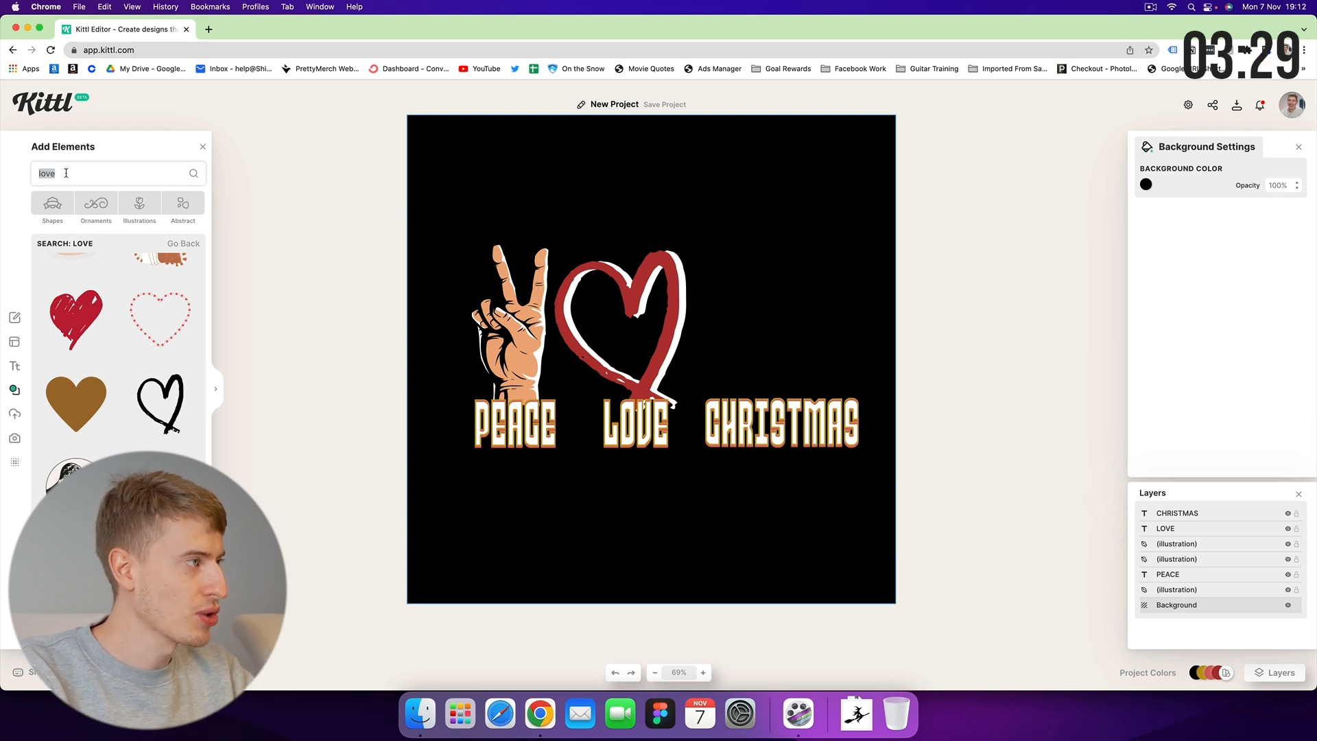
{"action": "type", "text": "chritm"}
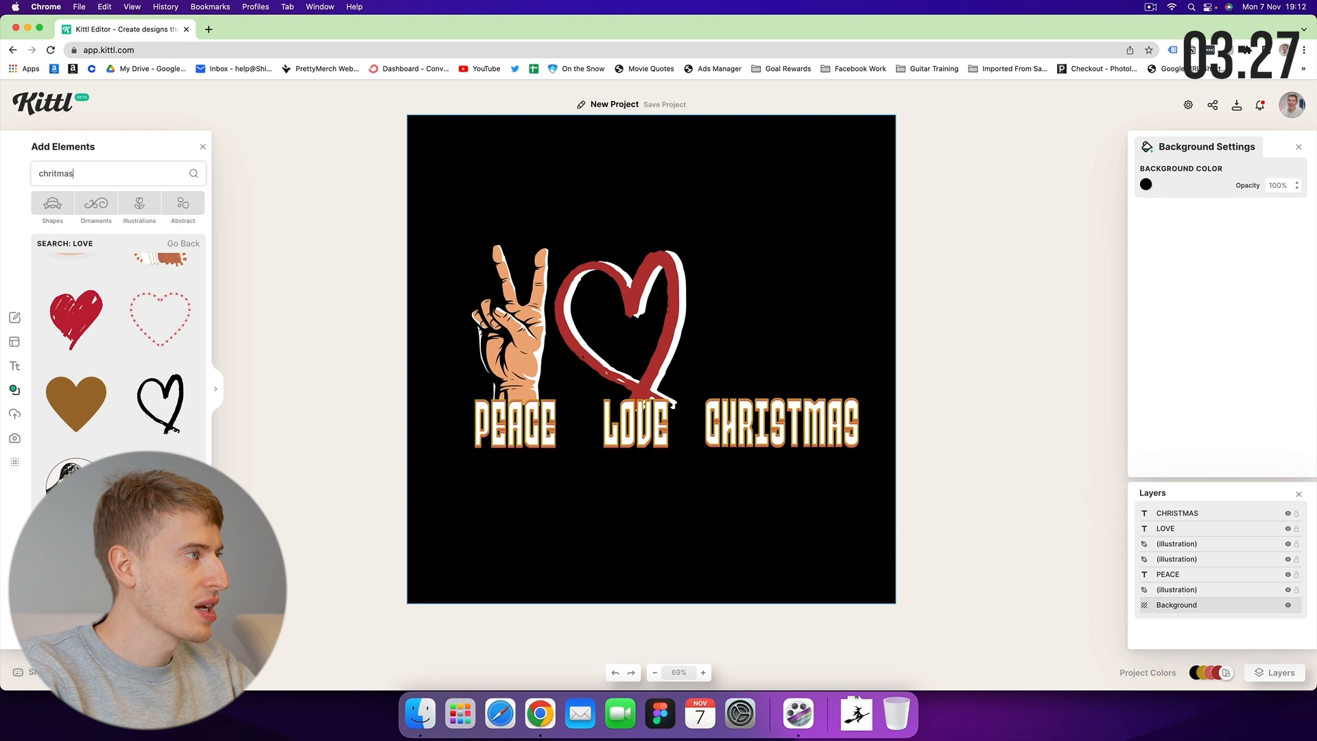
{"action": "type", "text": "as"}
{"action": "key", "text": "BackSpace"}
{"action": "key", "text": "BackSpace"}
{"action": "key", "text": "BackSpace"}
{"action": "key", "text": "BackSpace"}
{"action": "key", "text": "BackSpace"}
{"action": "type", "text": "istmas"}
{"action": "key", "text": "Return"}
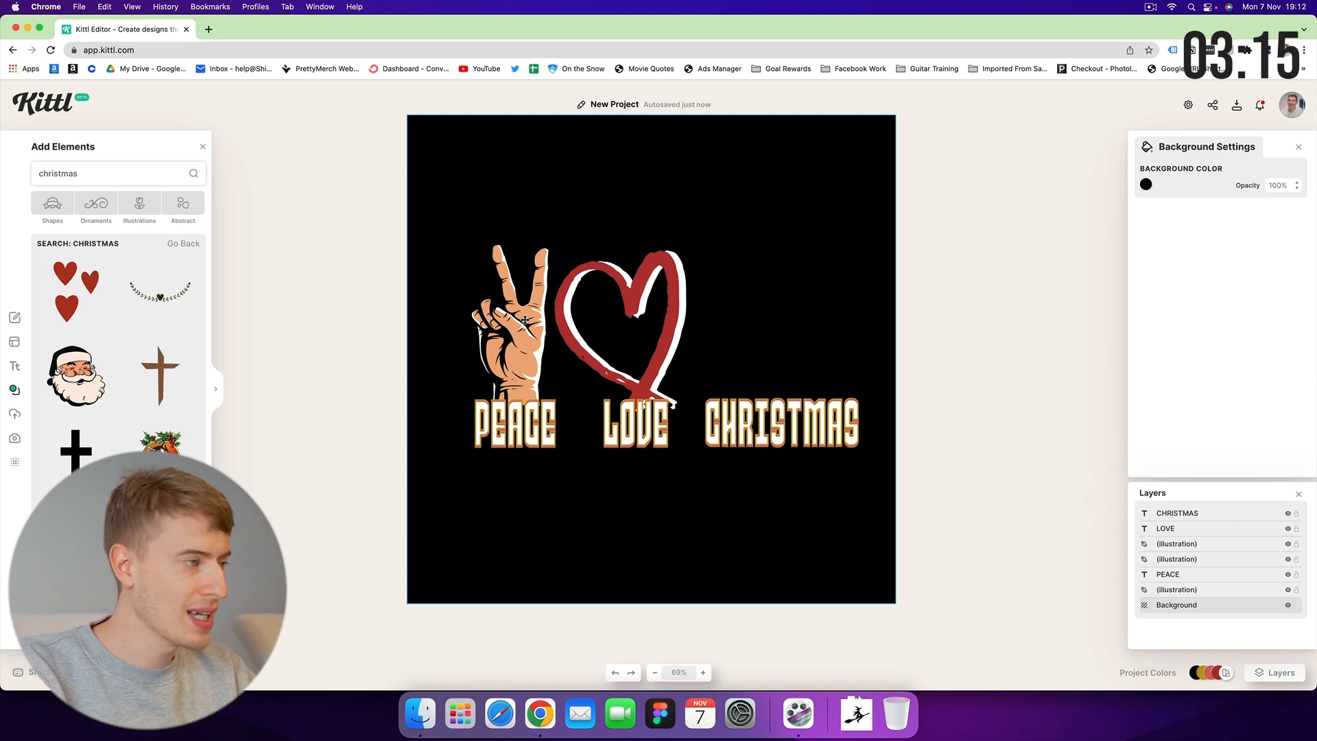
{"action": "scroll", "coordinate": [145, 369], "scroll_direction": "down", "scroll_amount": 3}
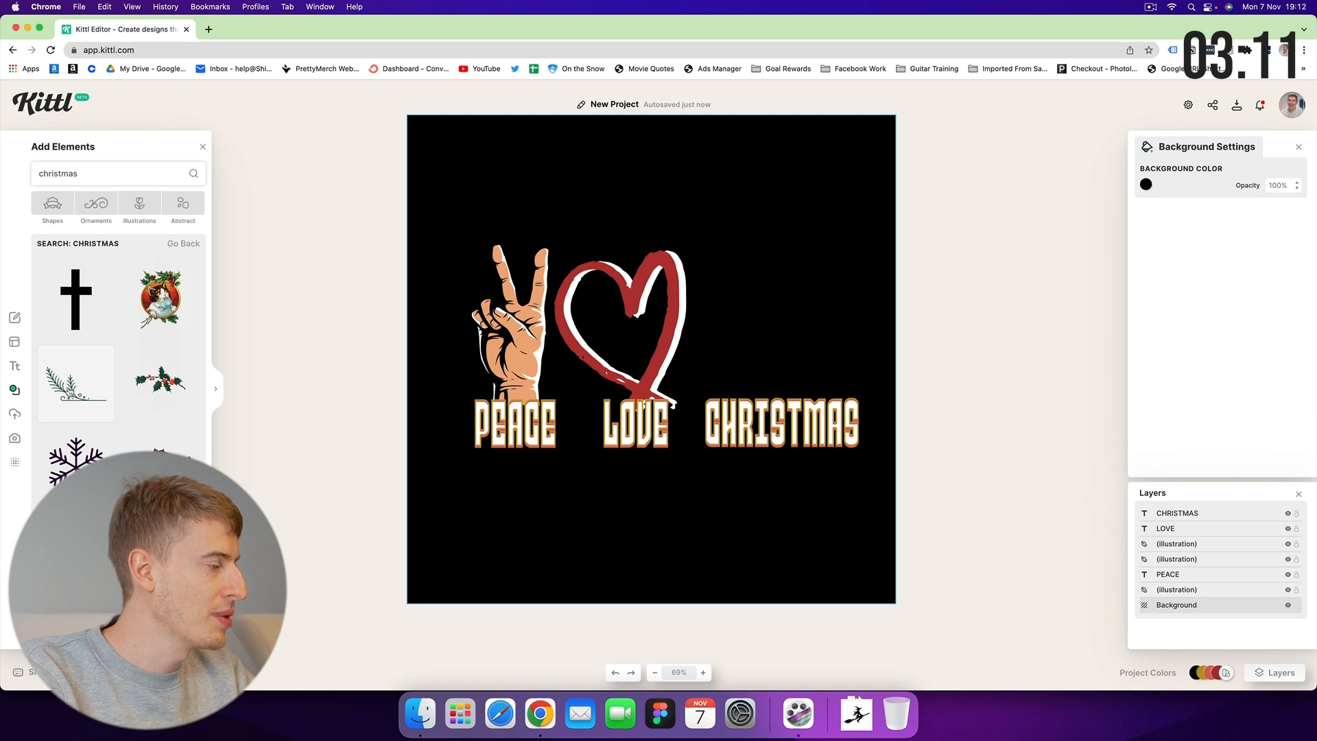
{"action": "left_click", "coordinate": [77, 456]}
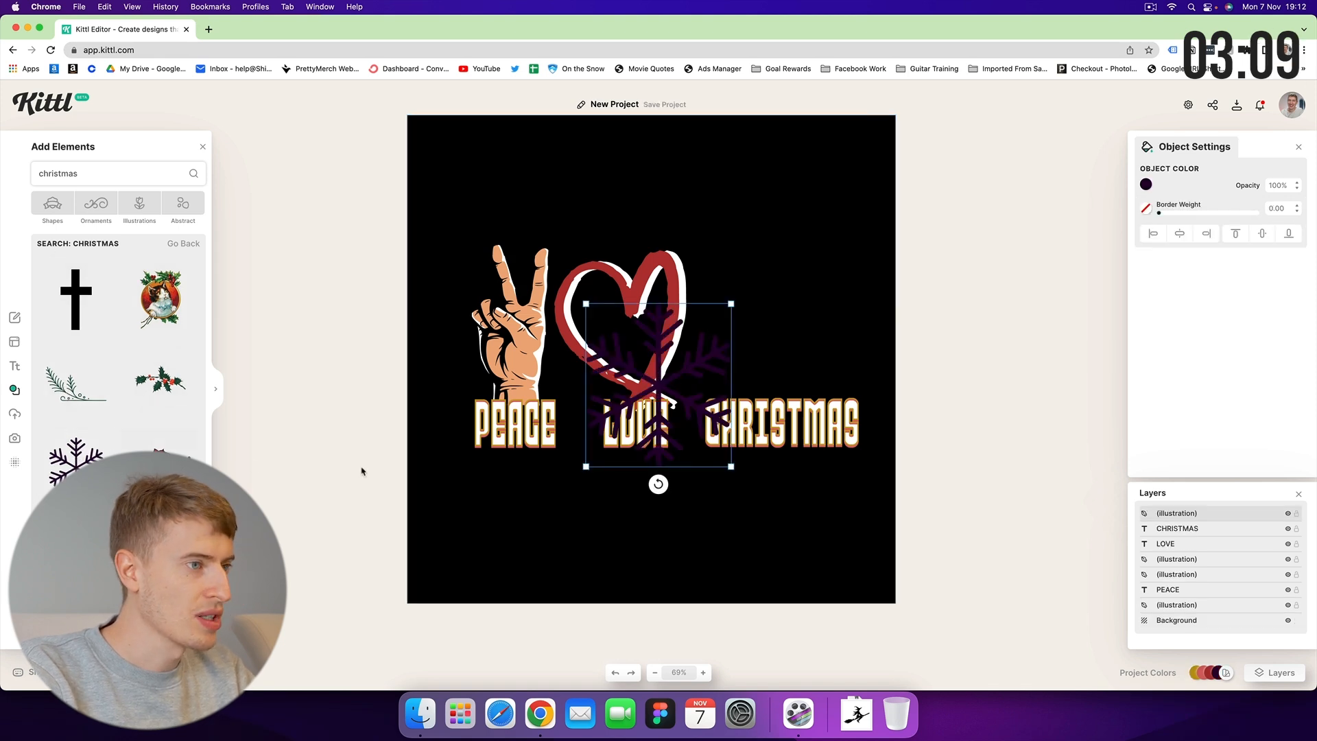
{"action": "left_click", "coordinate": [1149, 187]}
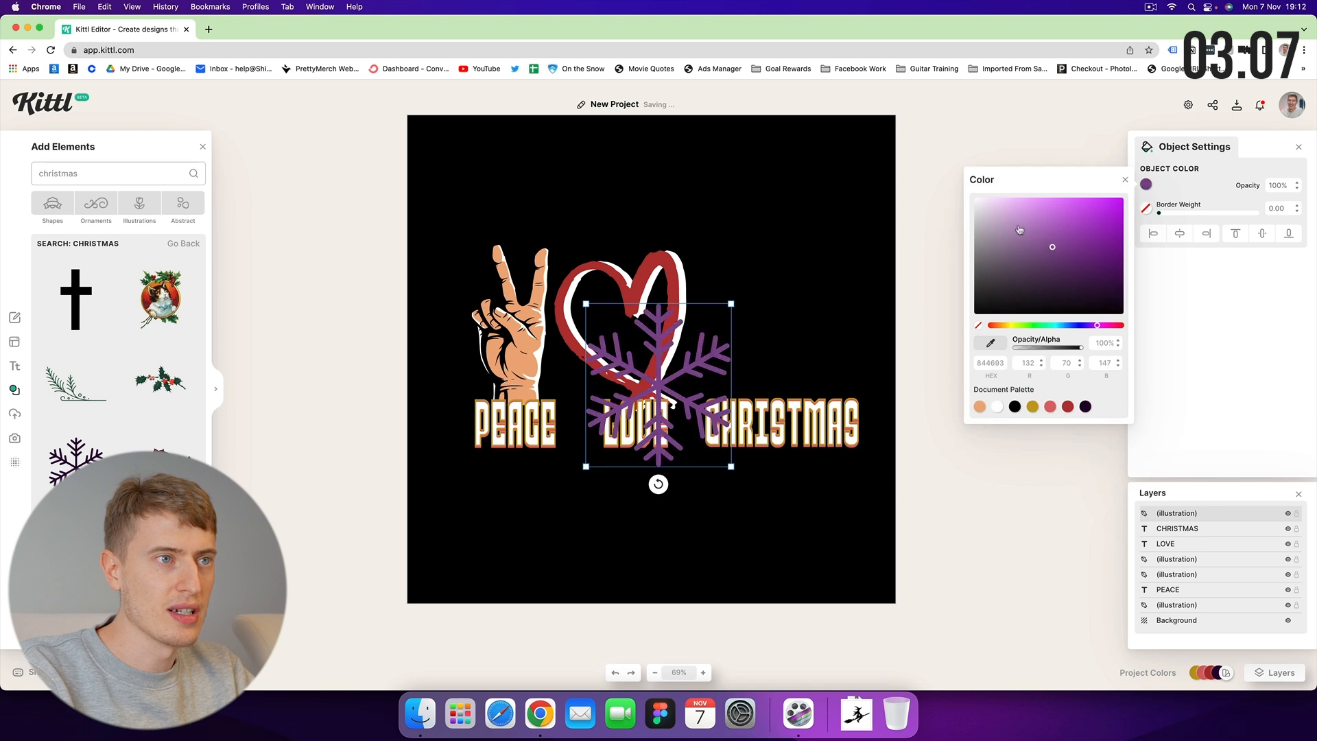
{"action": "left_click", "coordinate": [996, 406]}
{"action": "left_click_drag", "start_coordinate": [674, 352], "coordinate": [545, 476]}
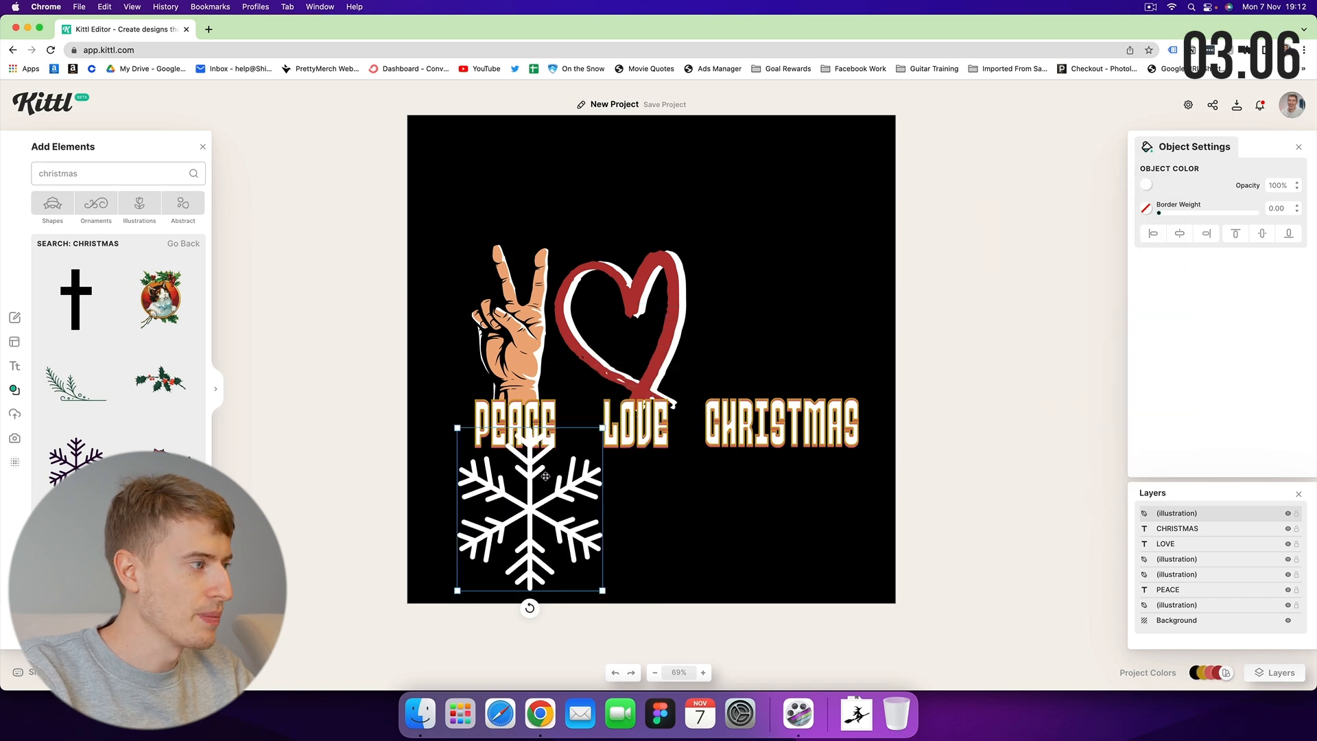
Add a green pine branch and move it to the lower right under LOVE.
{"action": "left_click", "coordinate": [69, 395]}
{"action": "left_click_drag", "start_coordinate": [613, 422], "coordinate": [639, 542]}
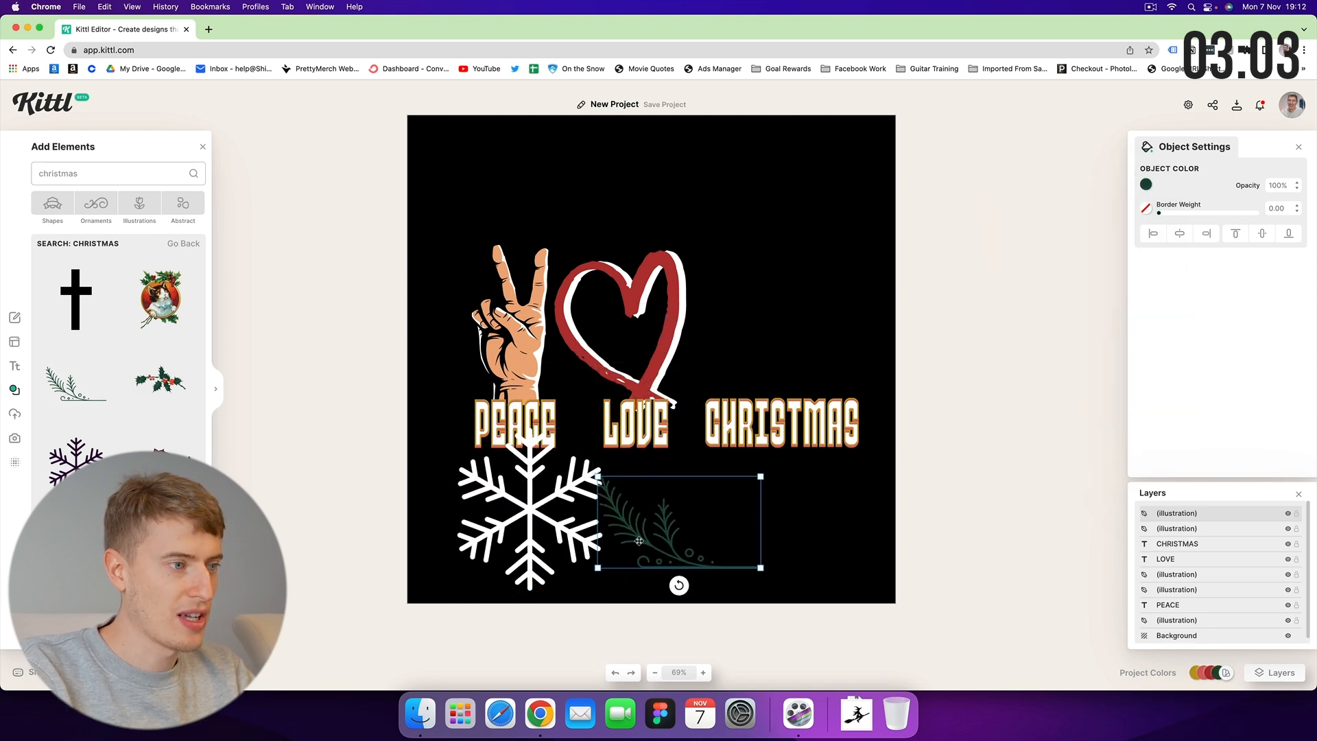
{"action": "scroll", "coordinate": [118, 343], "scroll_direction": "down", "scroll_amount": 15}
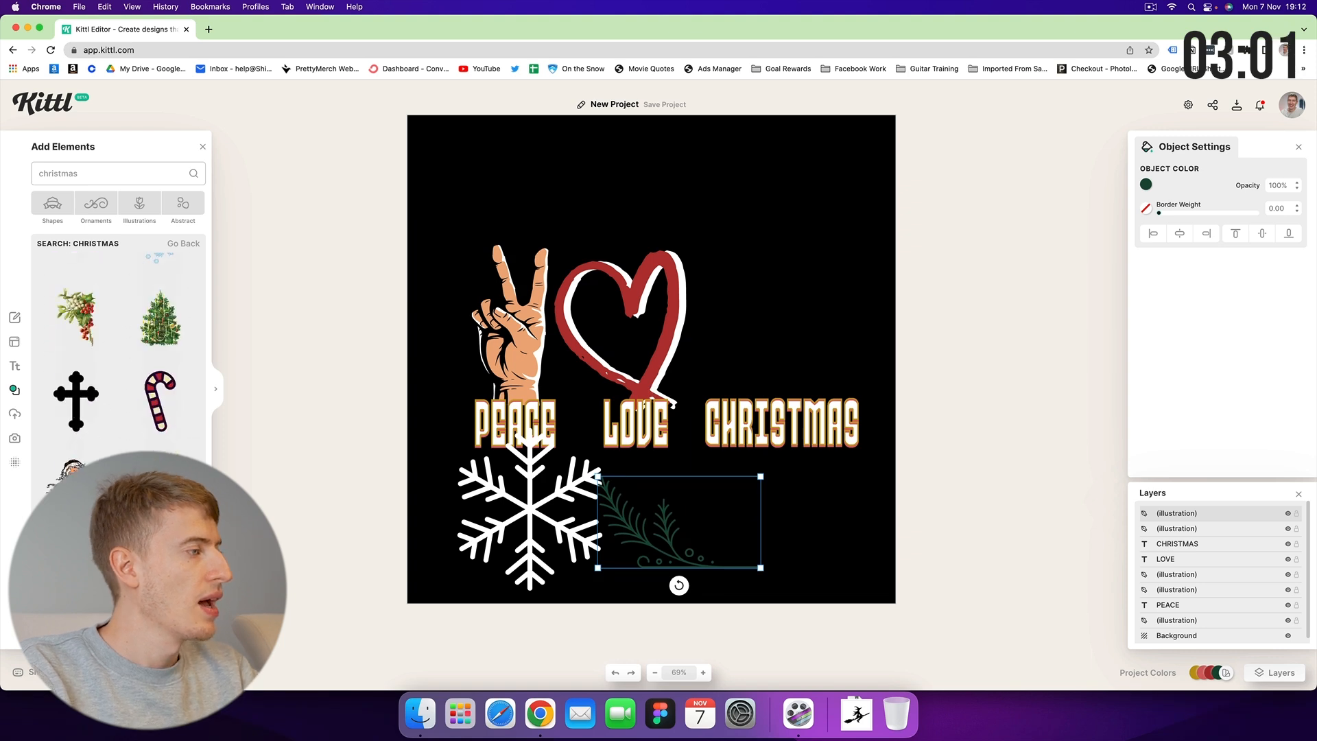
{"action": "scroll", "coordinate": [118, 343], "scroll_direction": "down", "scroll_amount": 15}
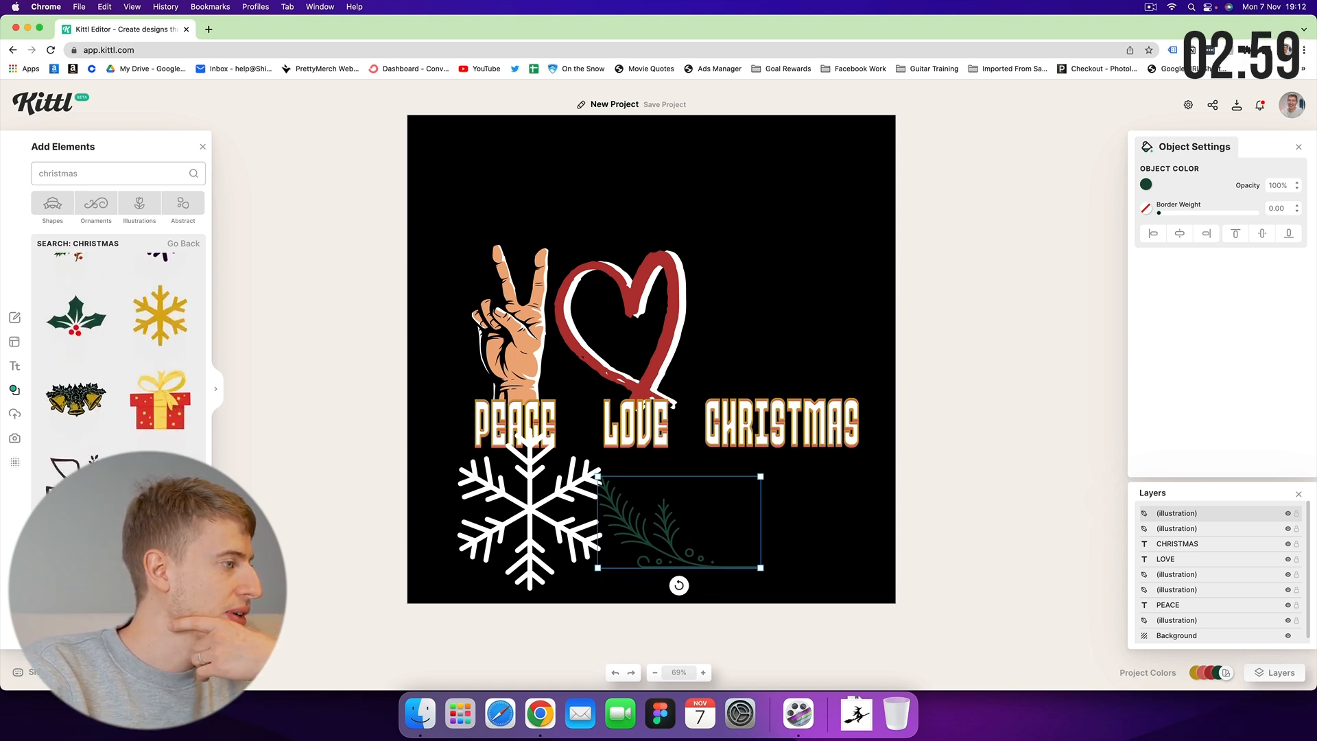
{"action": "scroll", "coordinate": [74, 351], "scroll_direction": "down", "scroll_amount": 5}
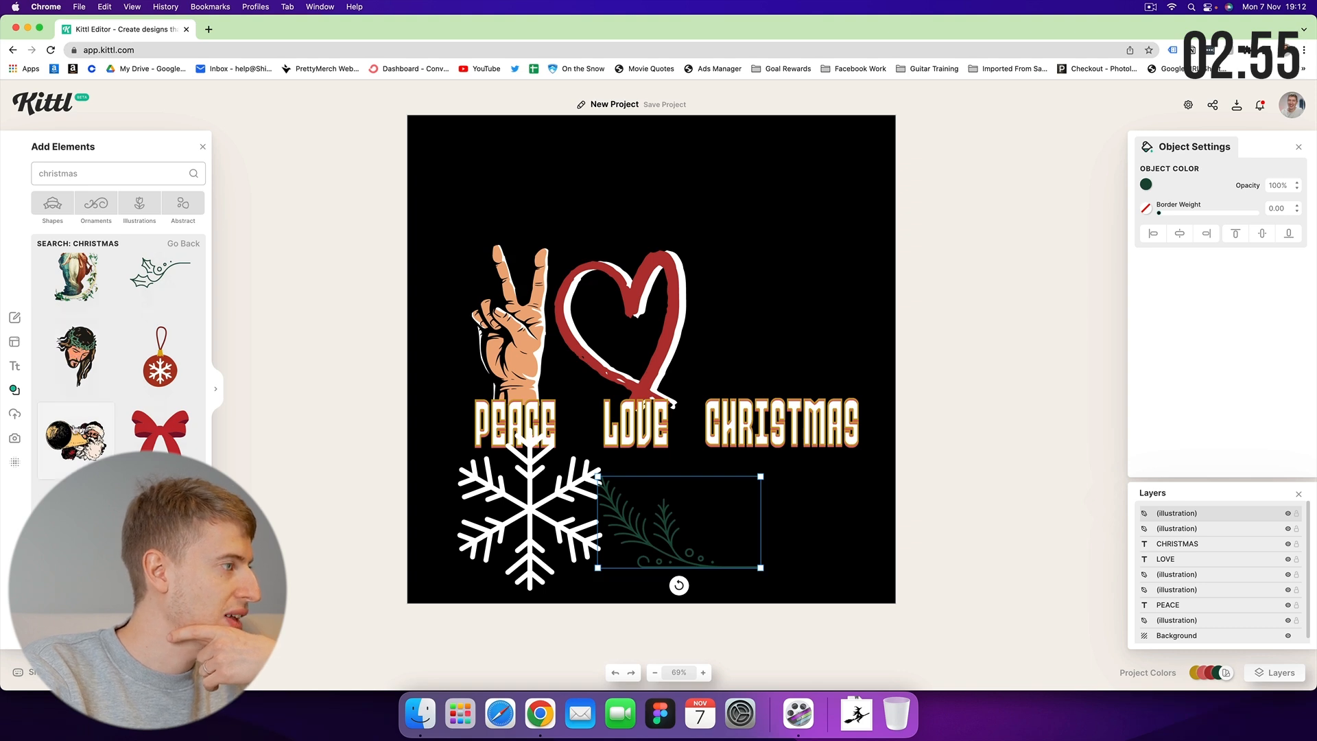
{"action": "scroll", "coordinate": [71, 421], "scroll_direction": "down", "scroll_amount": 2}
{"action": "scroll", "coordinate": [71, 411], "scroll_direction": "up", "scroll_amount": 2}
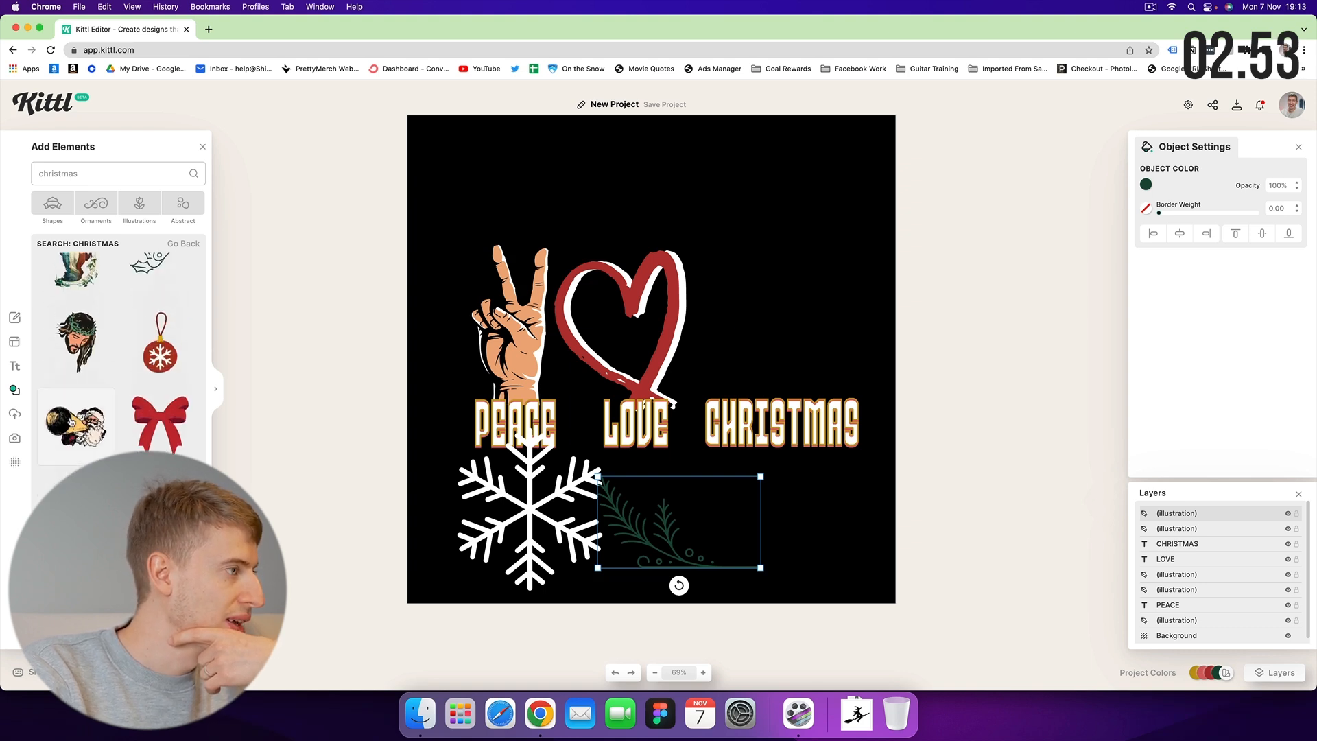
Add the Santa-with-megaphone illustration, enlarged and placed above CHRISTMAS.
{"action": "left_click", "coordinate": [75, 423]}
{"action": "left_click_drag", "start_coordinate": [681, 382], "coordinate": [794, 341]}
{"action": "left_click_drag", "start_coordinate": [690, 291], "coordinate": [650, 265]}
{"action": "left_click_drag", "start_coordinate": [713, 294], "coordinate": [729, 294]}
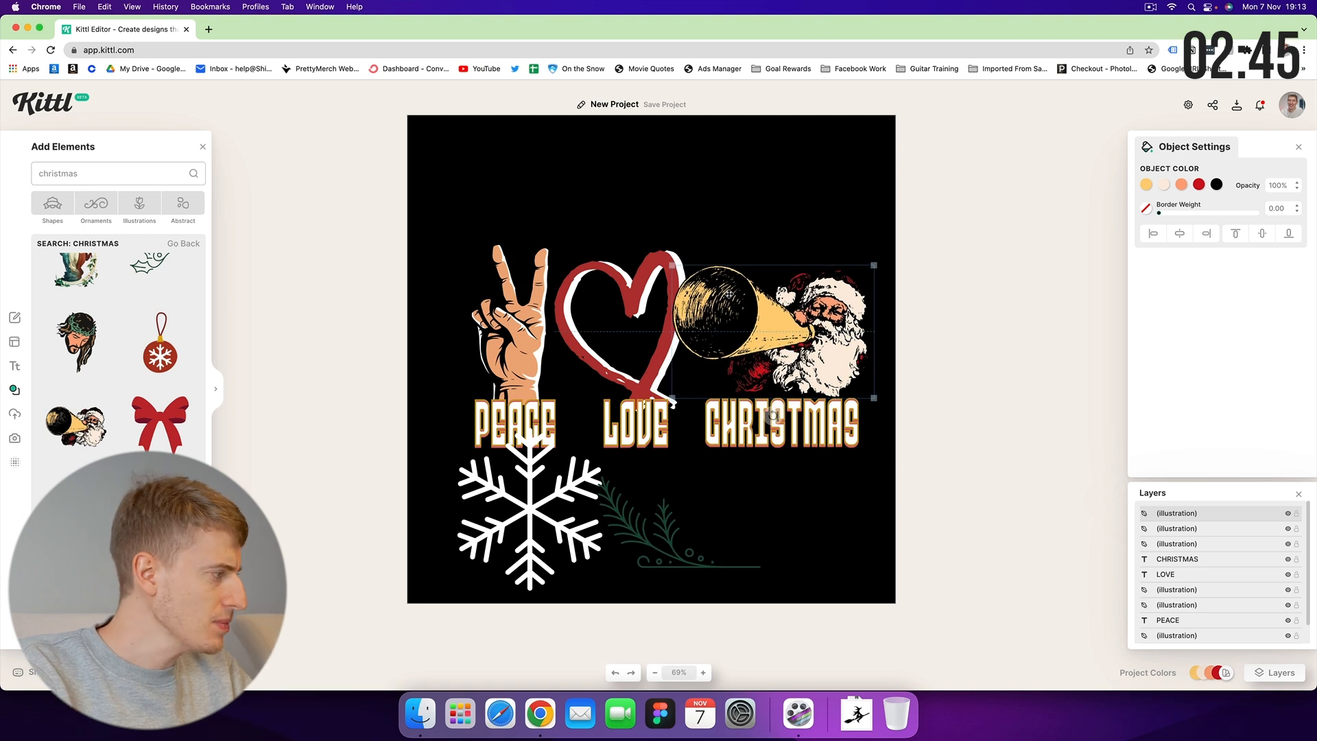
{"action": "left_click_drag", "start_coordinate": [729, 294], "coordinate": [729, 294]}
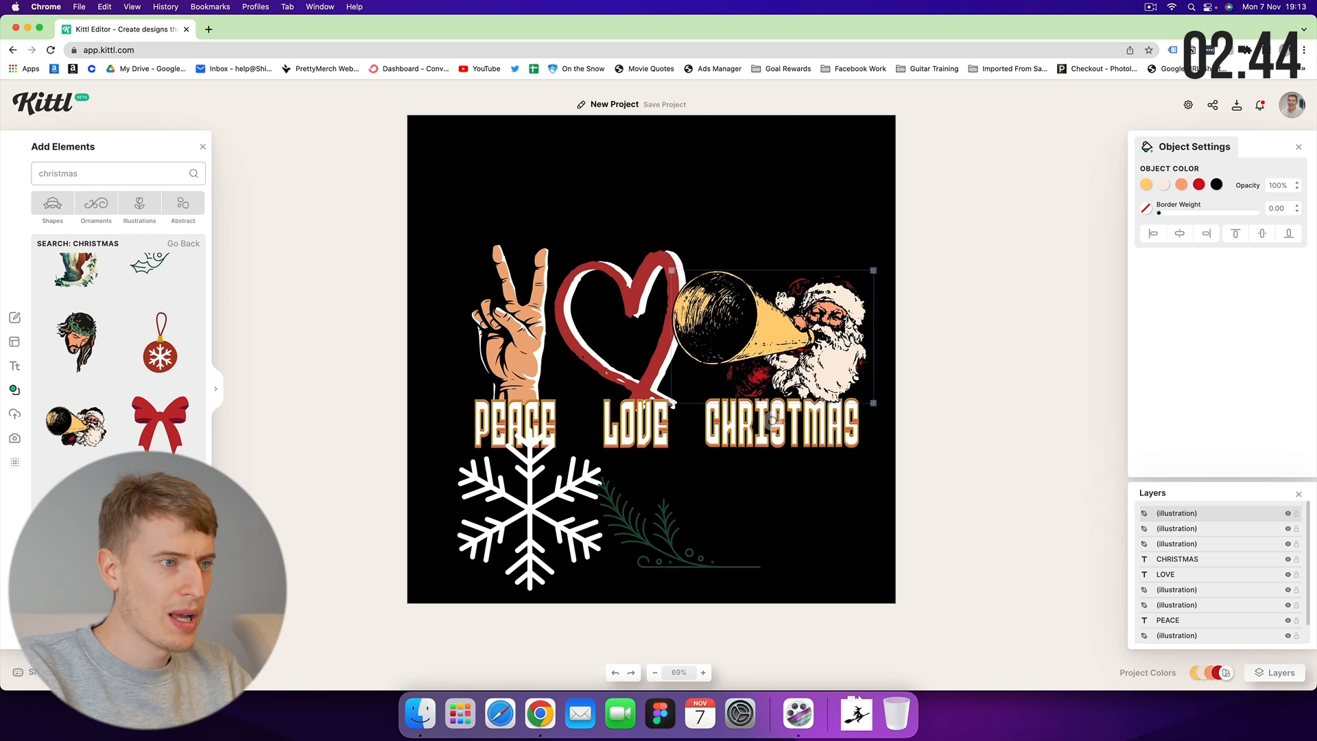
{"action": "left_click", "coordinate": [793, 216]}
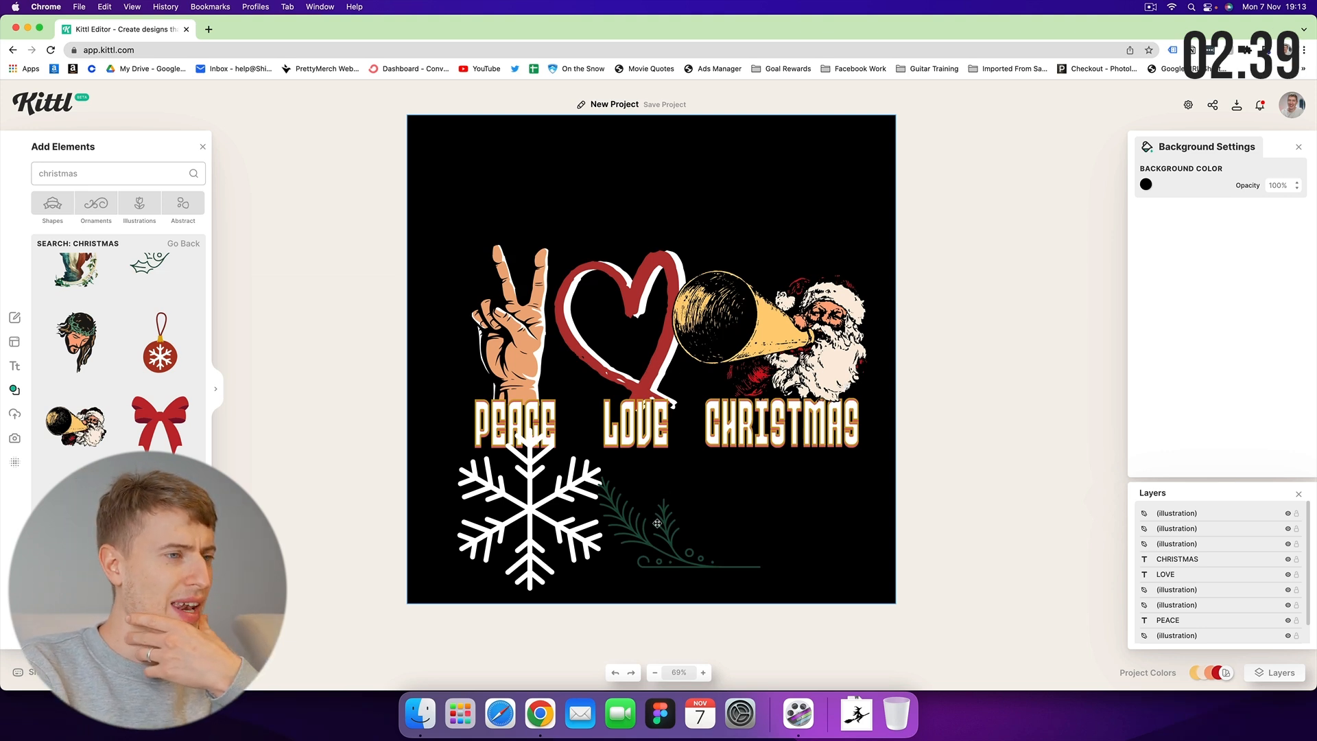
Nudge the whole design, then shrink the green sprig, rotate it 180° and lighten its green.
{"action": "left_click_drag", "start_coordinate": [866, 242], "coordinate": [514, 406]}
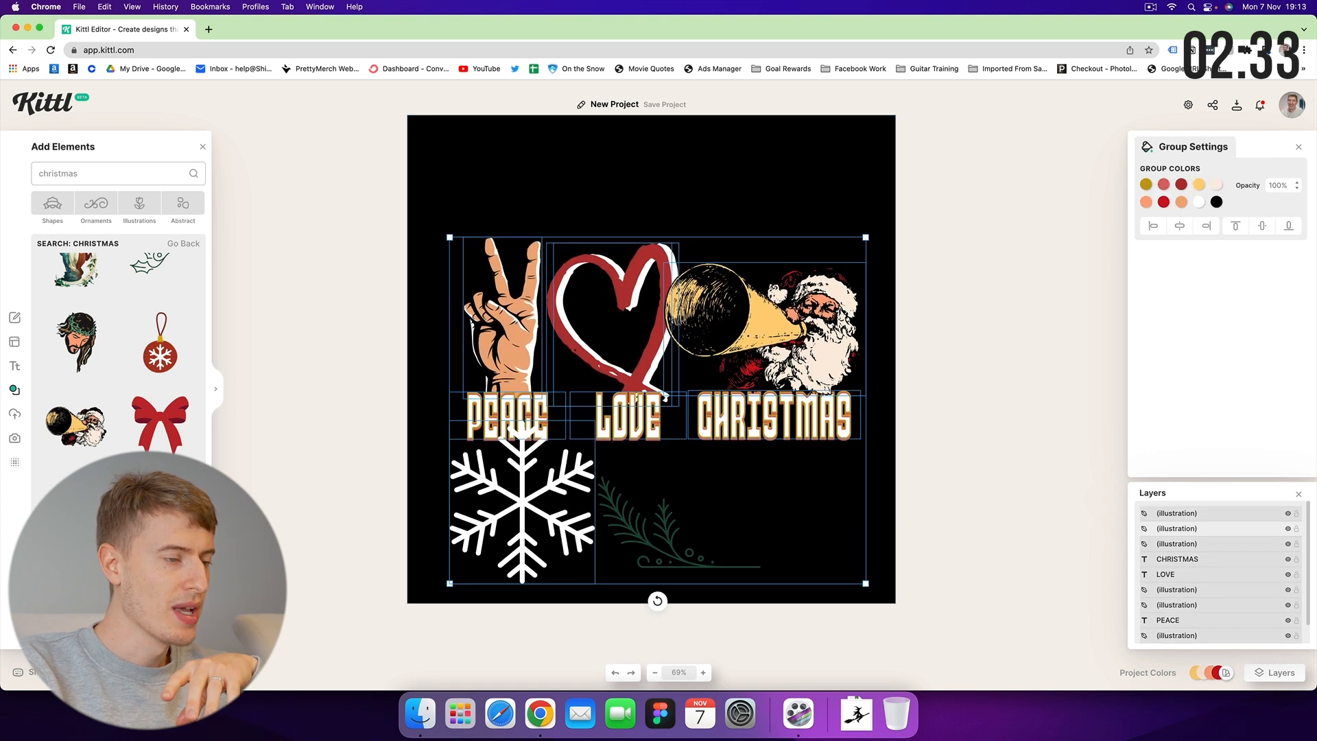
{"action": "left_click", "coordinate": [733, 523]}
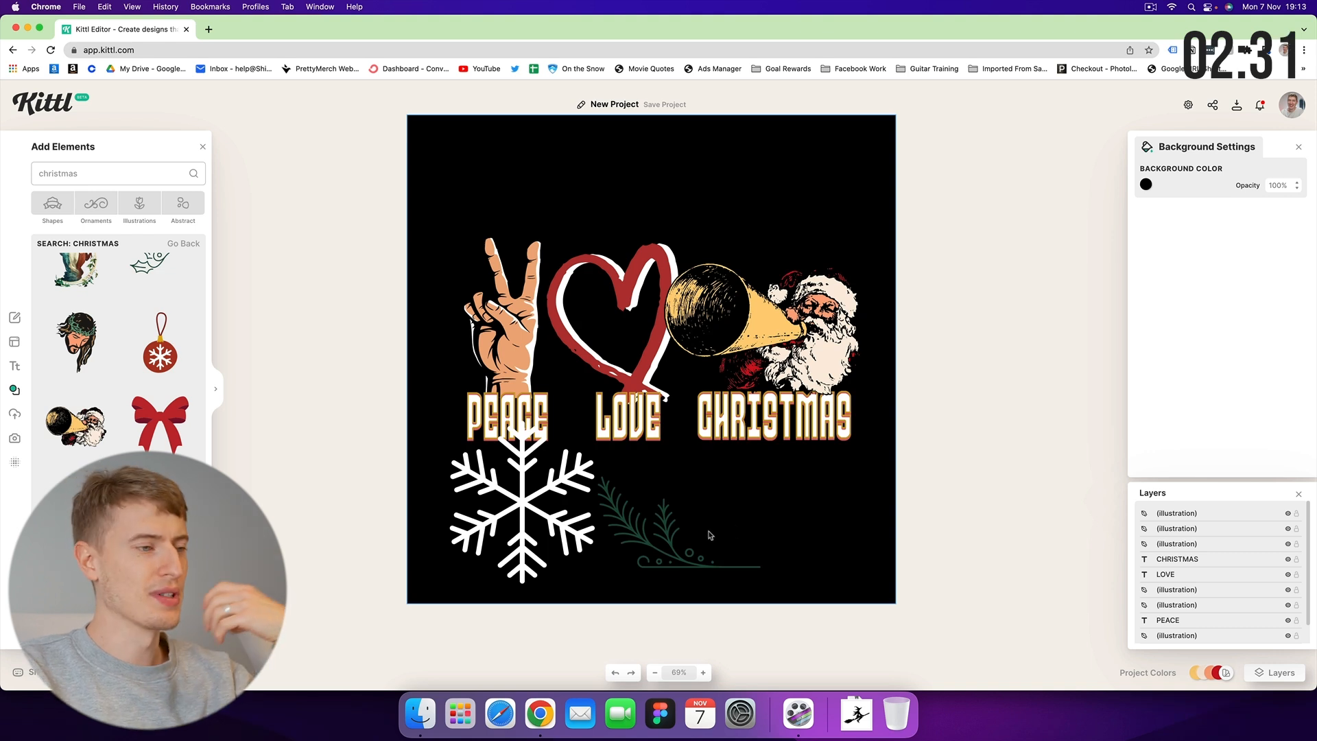
{"action": "left_click", "coordinate": [734, 530]}
{"action": "left_click_drag", "start_coordinate": [761, 473], "coordinate": [670, 535]}
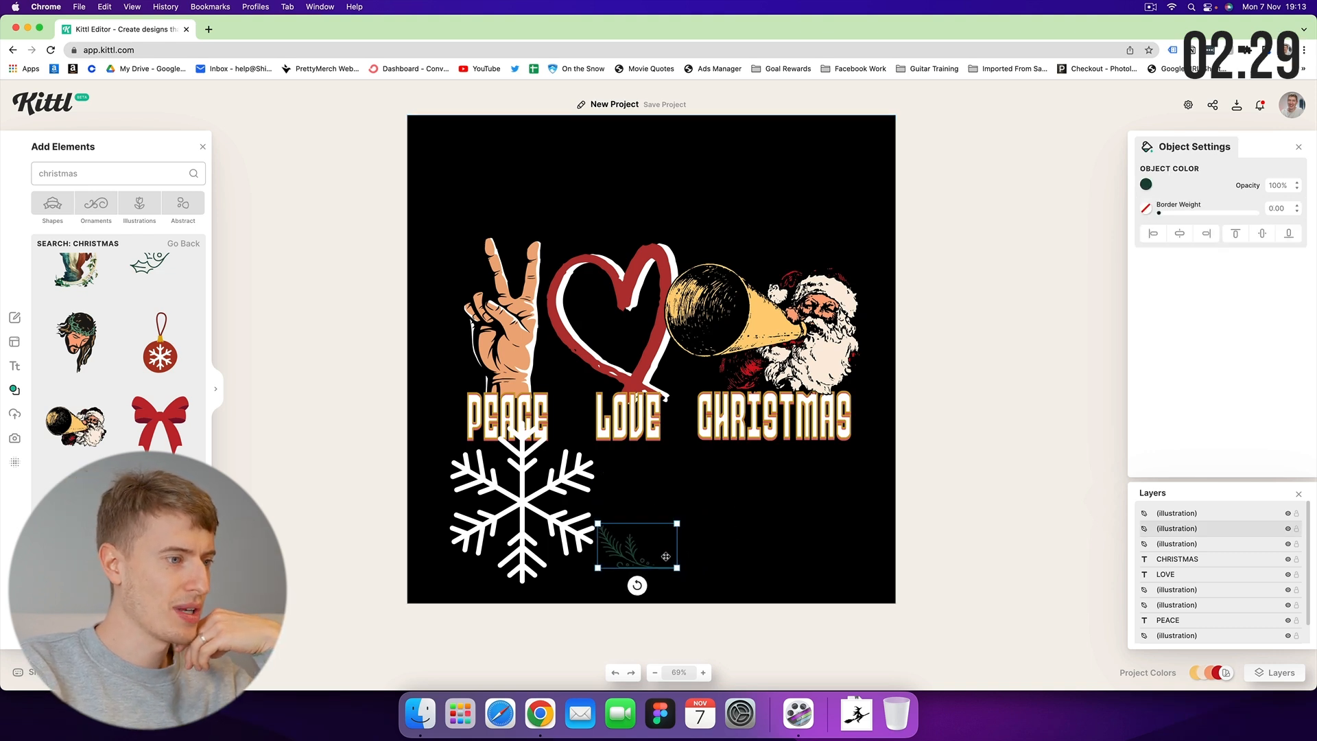
{"action": "left_click_drag", "start_coordinate": [636, 584], "coordinate": [962, 449]}
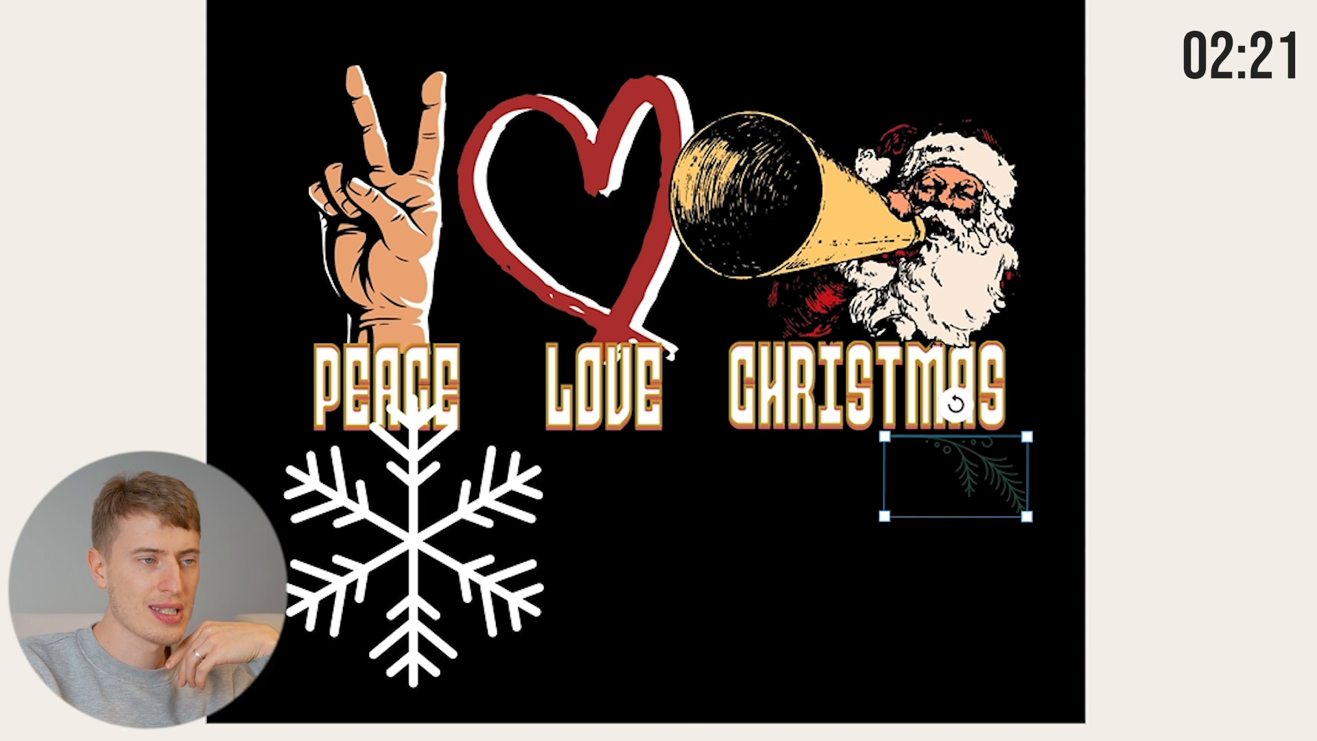
{"action": "left_click", "coordinate": [1316, 206]}
{"action": "left_click_drag", "start_coordinate": [1316, 140], "coordinate": [1316, 77]}
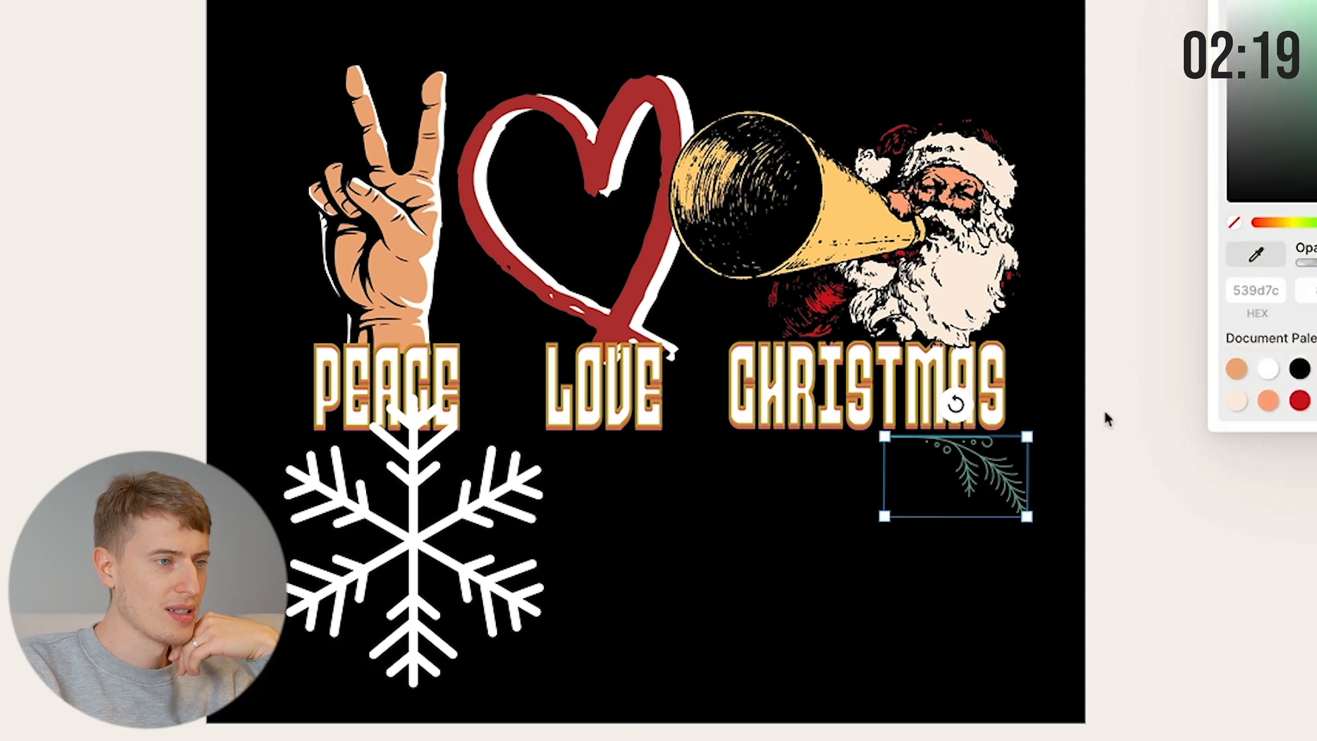
{"action": "left_click", "coordinate": [1001, 545]}
{"action": "left_click_drag", "start_coordinate": [995, 482], "coordinate": [858, 521]}
Flip the sprig copy horizontally, resize it and align the pair under CHRISTMAS.
{"action": "right_click", "coordinate": [828, 508]}
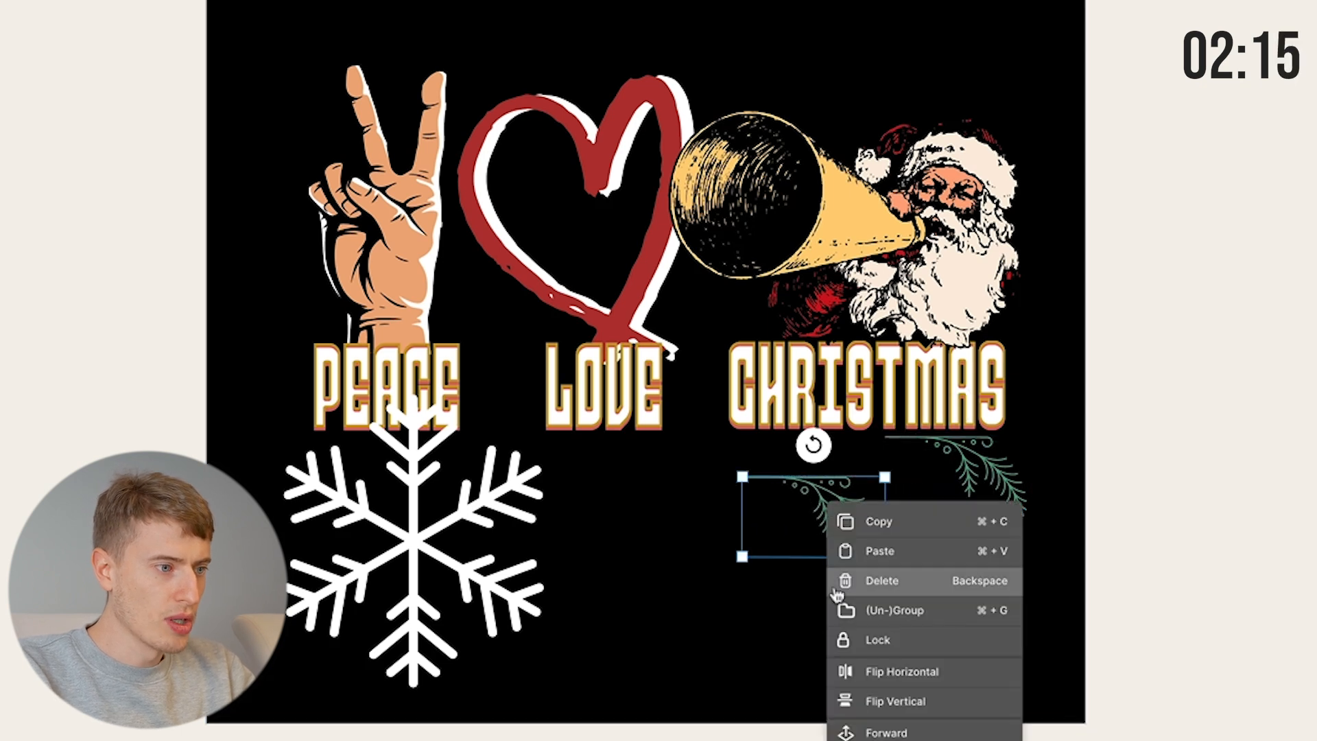
{"action": "left_click", "coordinate": [866, 677]}
{"action": "left_click_drag", "start_coordinate": [795, 519], "coordinate": [746, 482]}
{"action": "left_click_drag", "start_coordinate": [837, 514], "coordinate": [870, 528]}
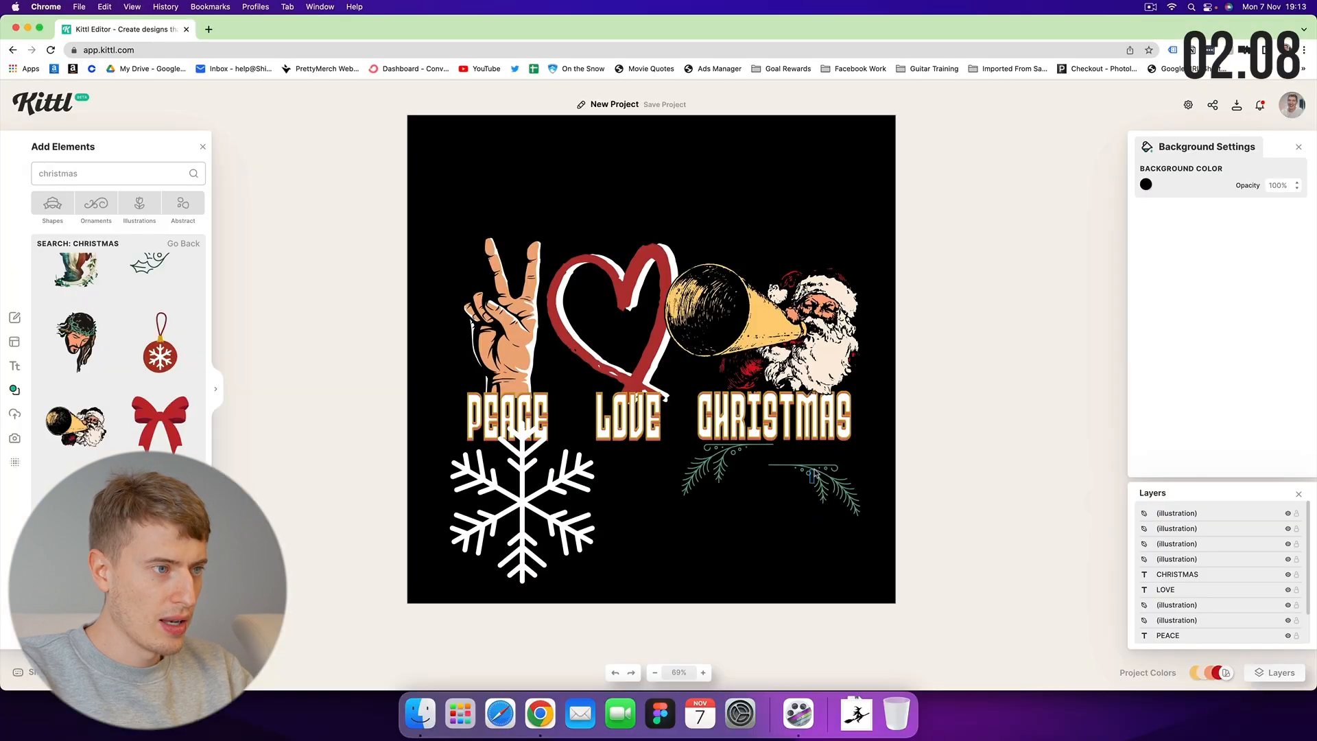
{"action": "left_click_drag", "start_coordinate": [828, 473], "coordinate": [835, 457]}
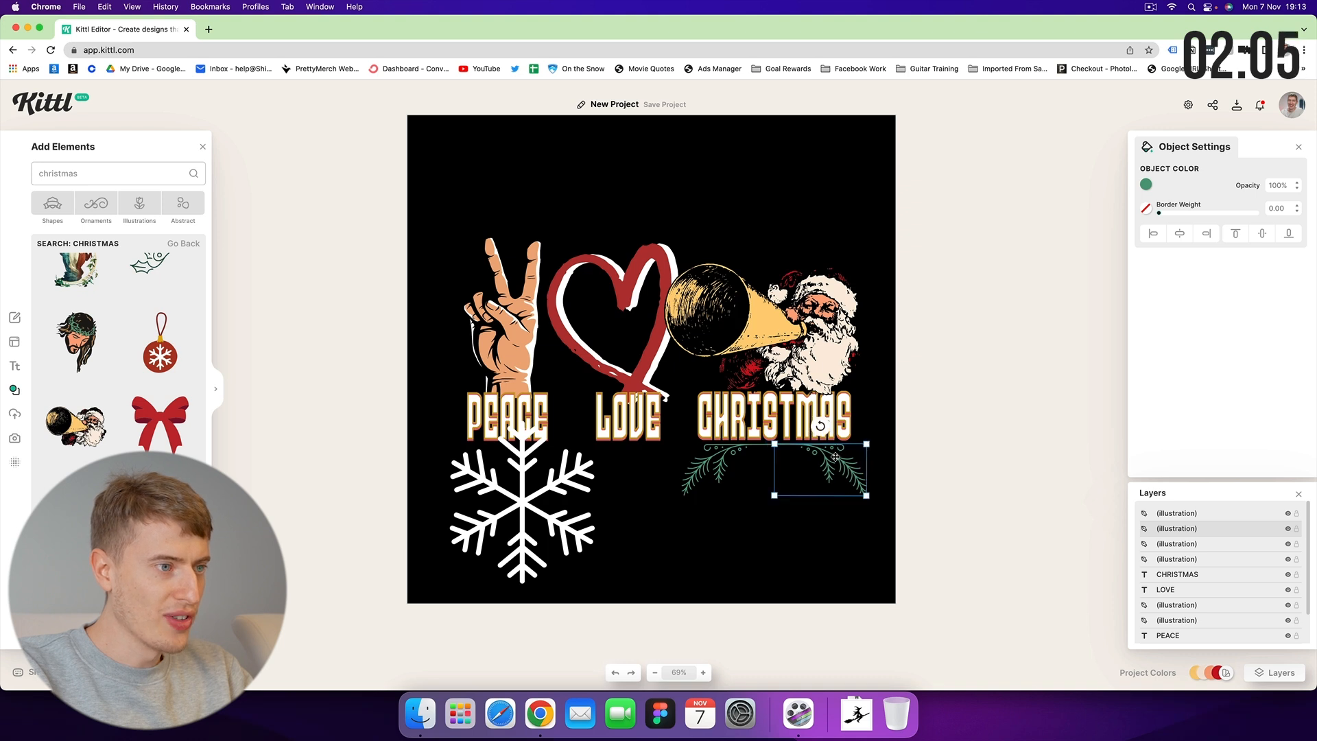
{"action": "left_click_drag", "start_coordinate": [834, 535], "coordinate": [682, 458]}
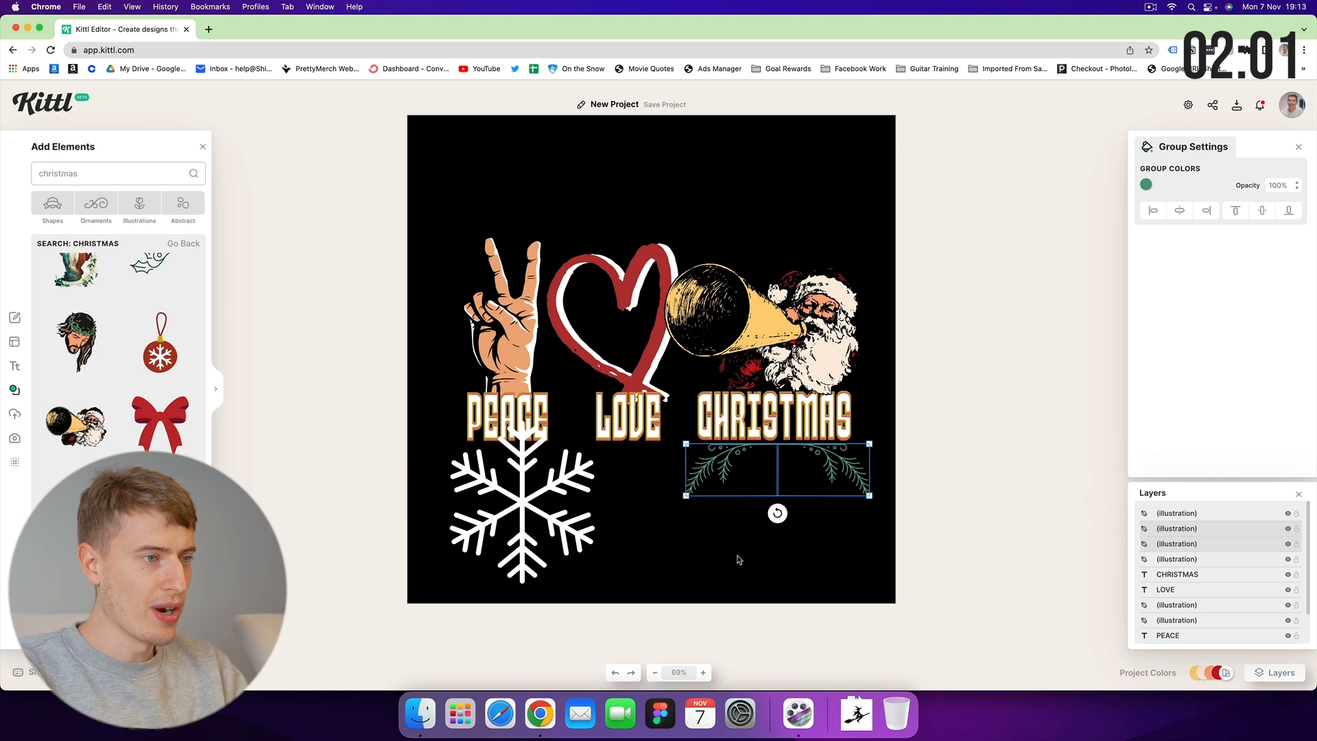
Undo the accidental LOVE move, then shrink the big snowflake and place it above the megaphone.
{"action": "left_click", "coordinate": [575, 488]}
{"action": "left_click_drag", "start_coordinate": [593, 425], "coordinate": [569, 452]}
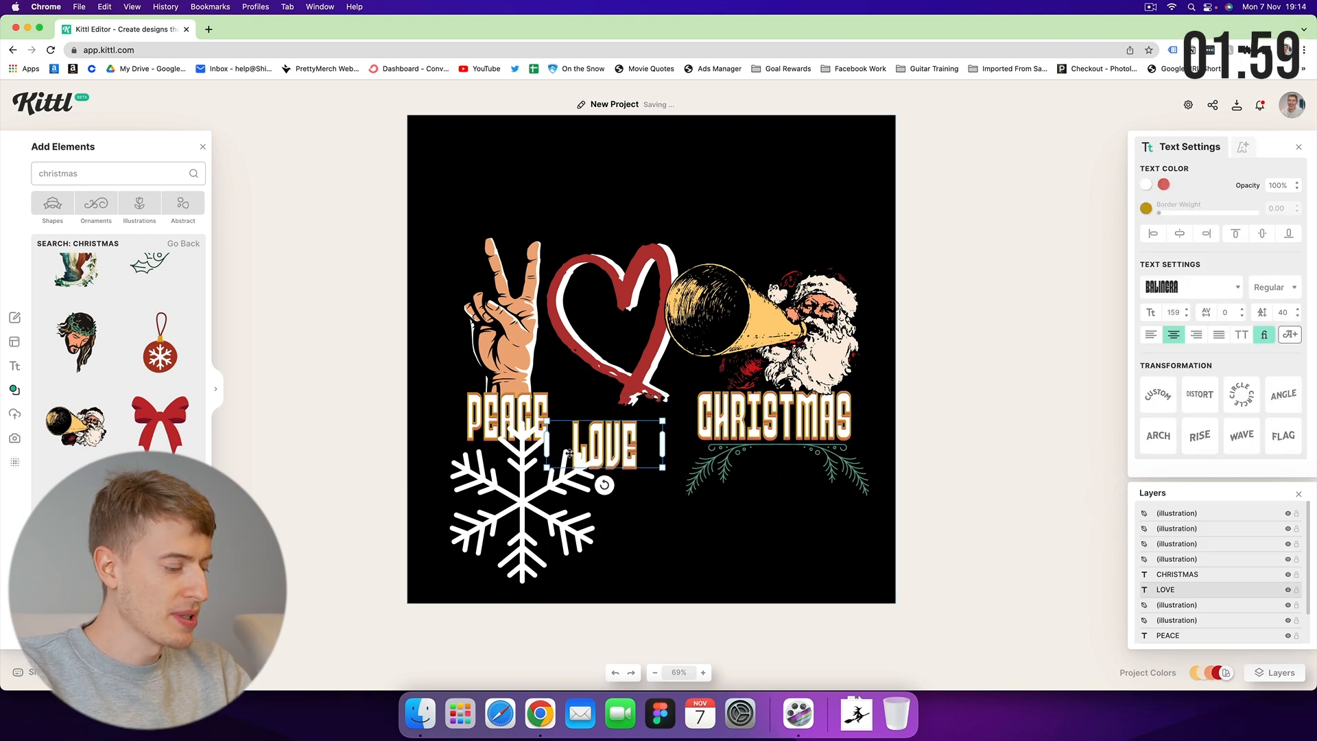
{"action": "key", "text": "ctrl+z"}
{"action": "left_click", "coordinate": [532, 515]}
{"action": "left_click_drag", "start_coordinate": [591, 578], "coordinate": [478, 451]}
{"action": "left_click_drag", "start_coordinate": [463, 435], "coordinate": [809, 206]}
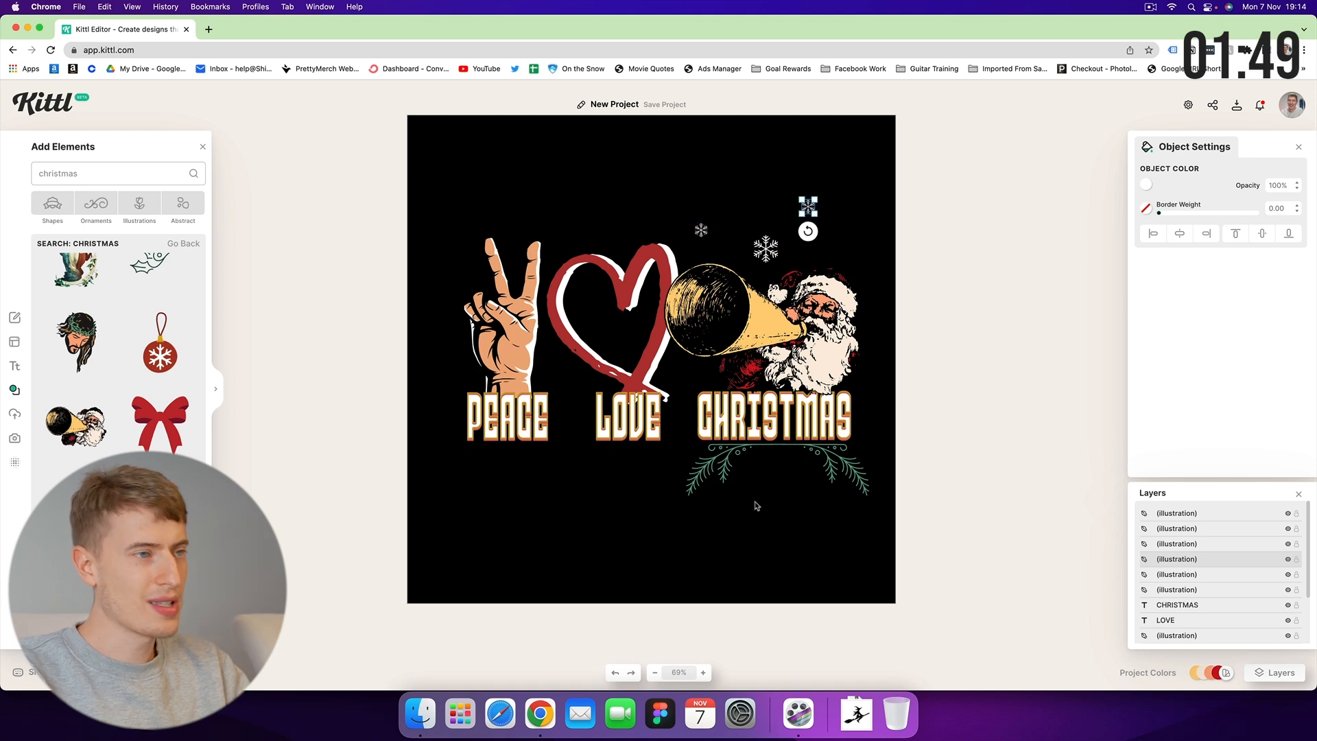
Add the red snowflake ornament below LOVE and send it behind the other elements.
{"action": "left_click", "coordinate": [749, 524]}
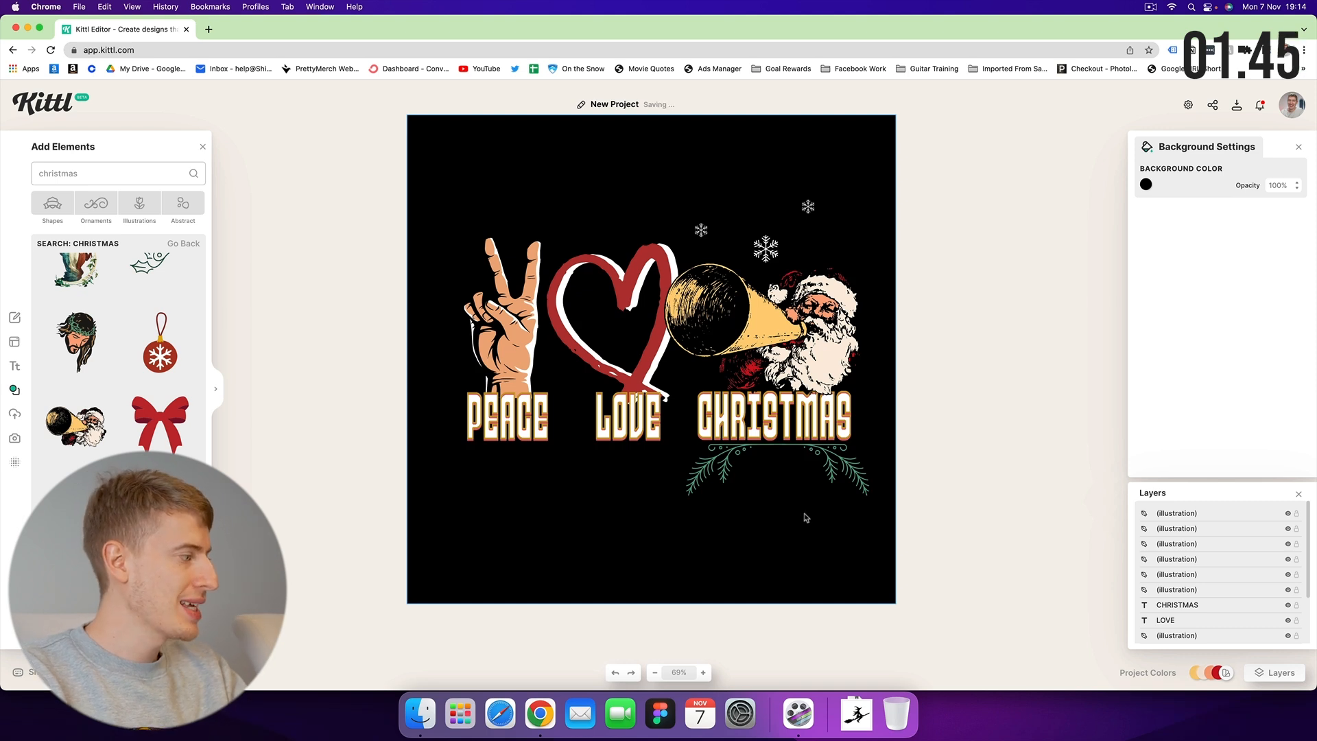
{"action": "scroll", "coordinate": [160, 375], "scroll_direction": "down", "scroll_amount": 3}
{"action": "scroll", "coordinate": [159, 375], "scroll_direction": "up", "scroll_amount": 2}
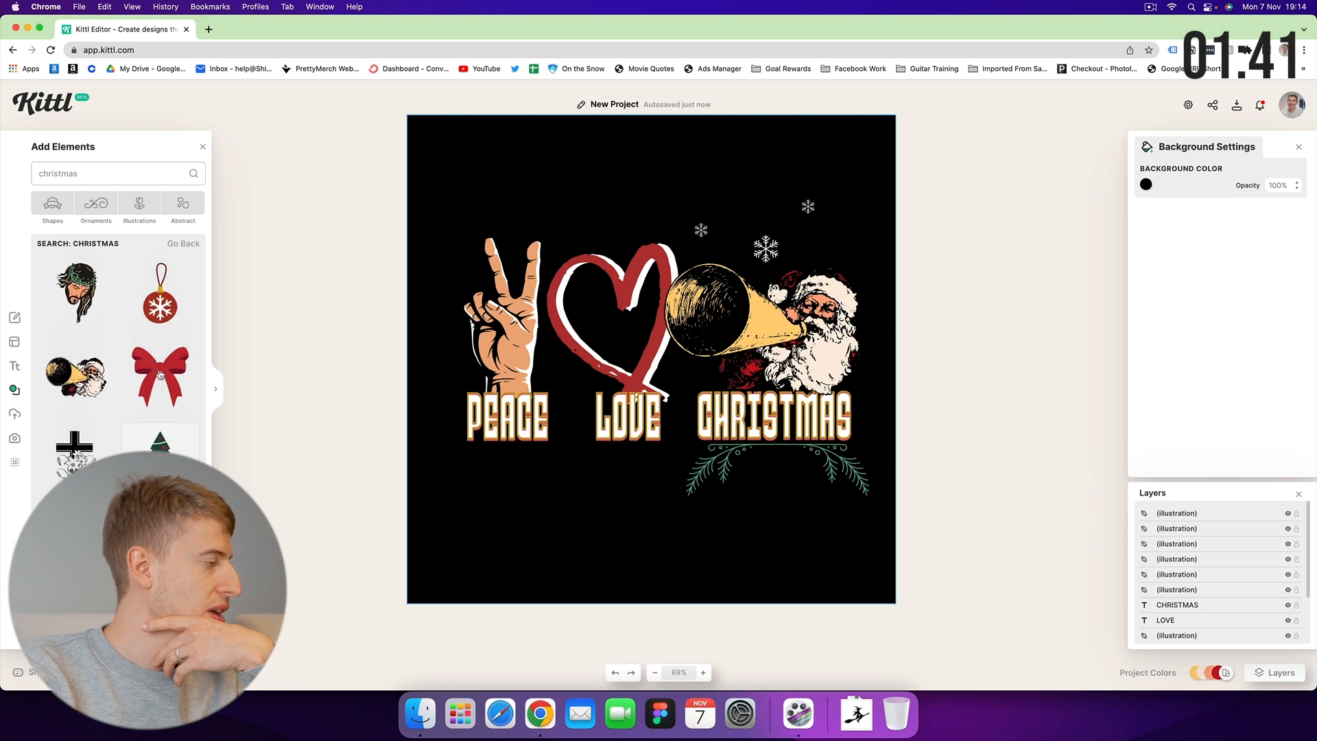
{"action": "left_click", "coordinate": [160, 307]}
{"action": "left_click_drag", "start_coordinate": [633, 445], "coordinate": [551, 548]}
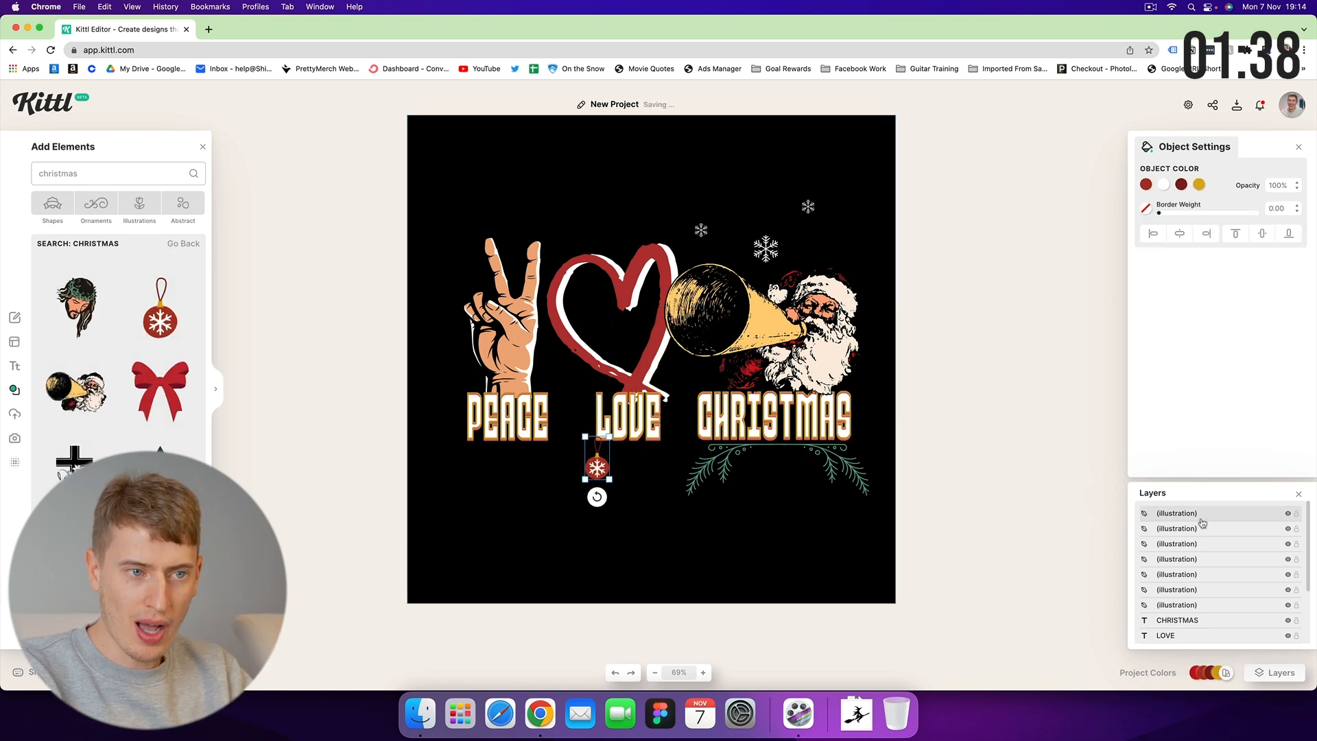
{"action": "left_click_drag", "start_coordinate": [1202, 523], "coordinate": [1185, 569]}
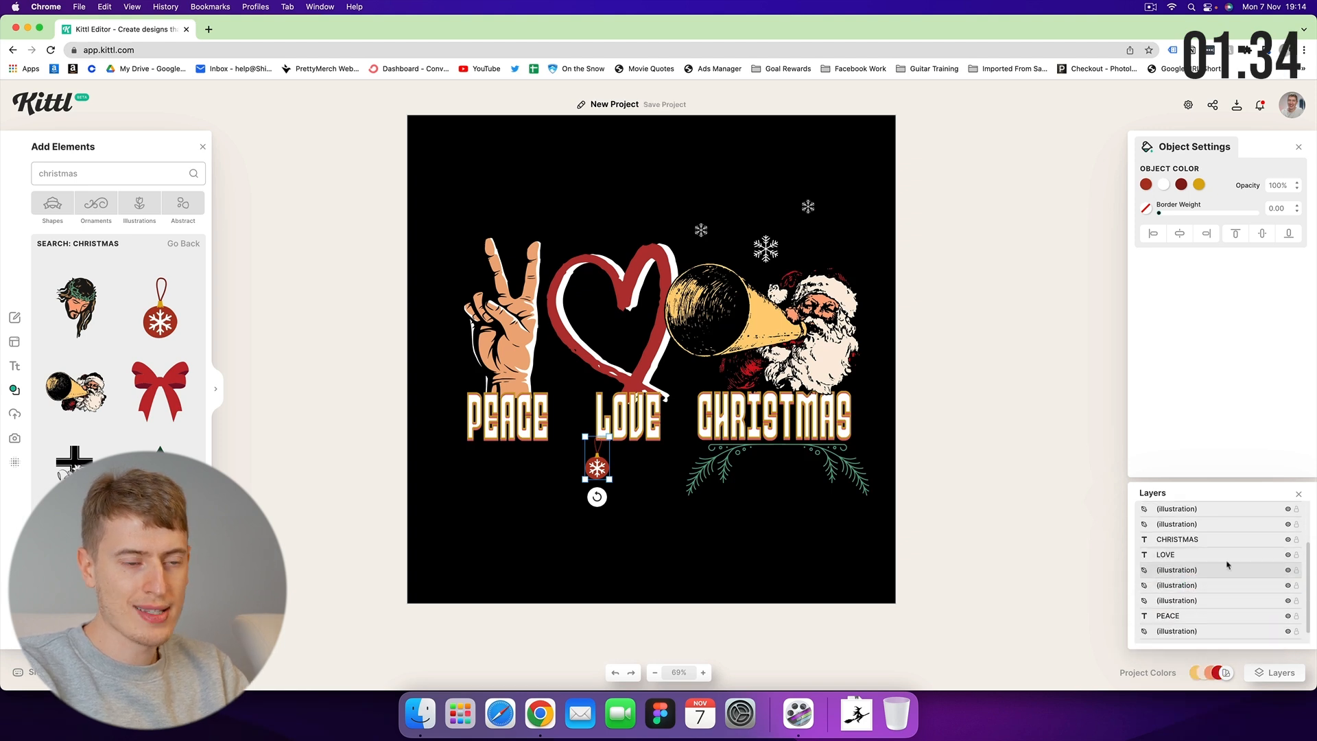
{"action": "left_click", "coordinate": [789, 560]}
{"action": "scroll", "coordinate": [165, 410], "scroll_direction": "down", "scroll_amount": 10}
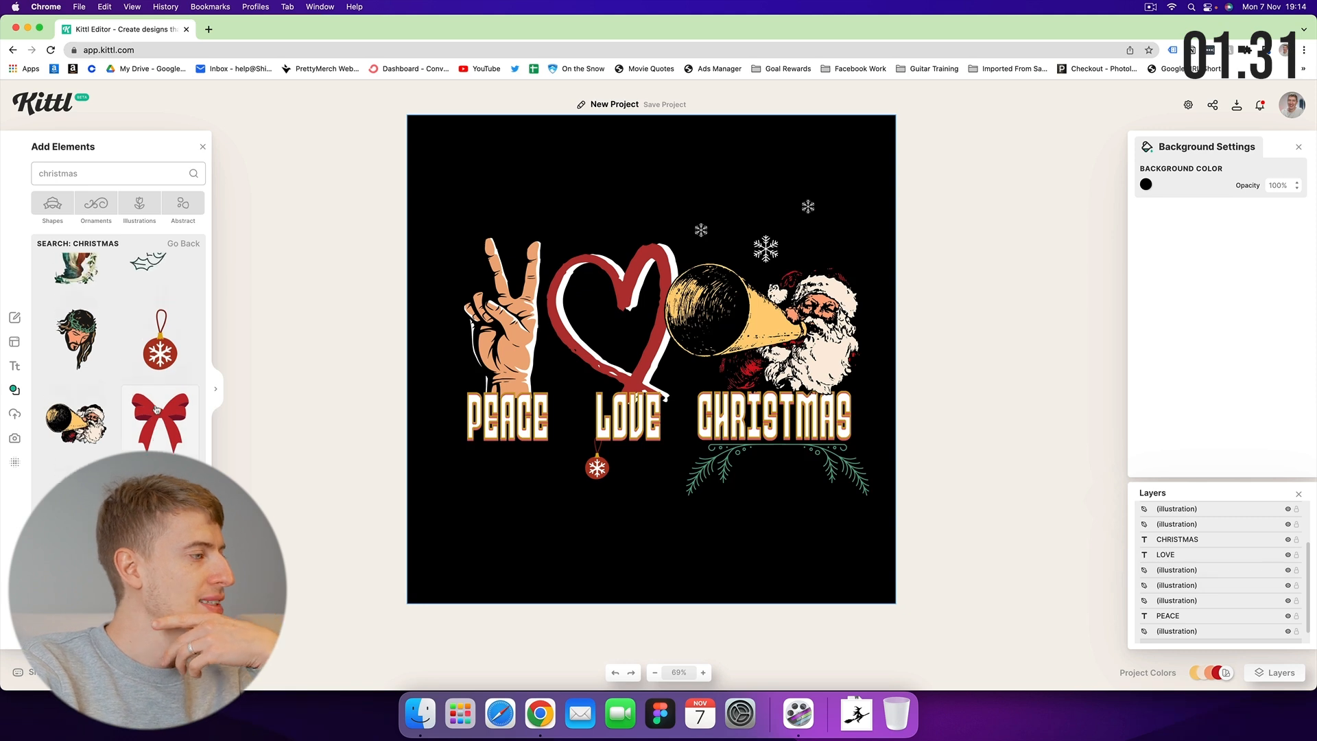
{"action": "scroll", "coordinate": [156, 410], "scroll_direction": "down", "scroll_amount": 5}
{"action": "scroll", "coordinate": [161, 411], "scroll_direction": "up", "scroll_amount": 5}
Add a candy cane, shrink it and place it between PEACE and LOVE.
{"action": "left_click", "coordinate": [164, 433]}
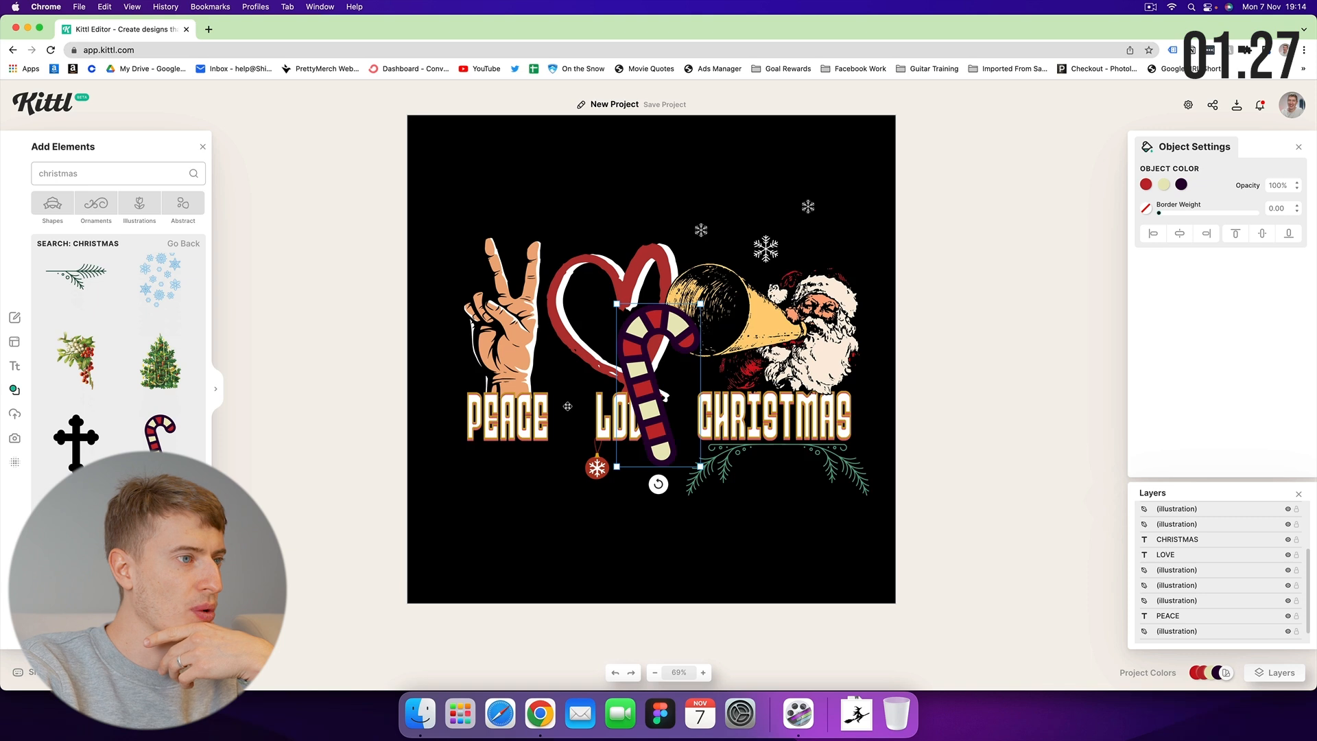
{"action": "left_click_drag", "start_coordinate": [635, 357], "coordinate": [532, 481]}
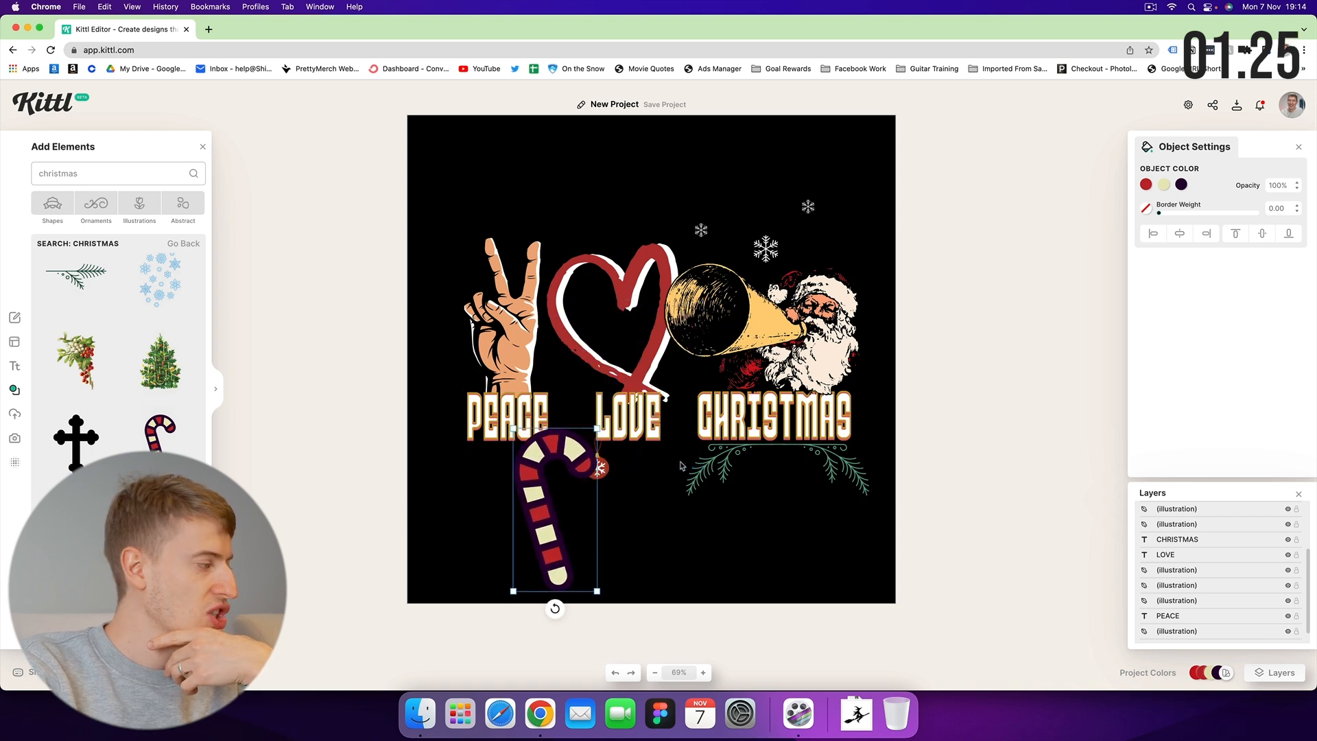
{"action": "left_click", "coordinate": [1181, 185]}
{"action": "left_click", "coordinate": [617, 531]}
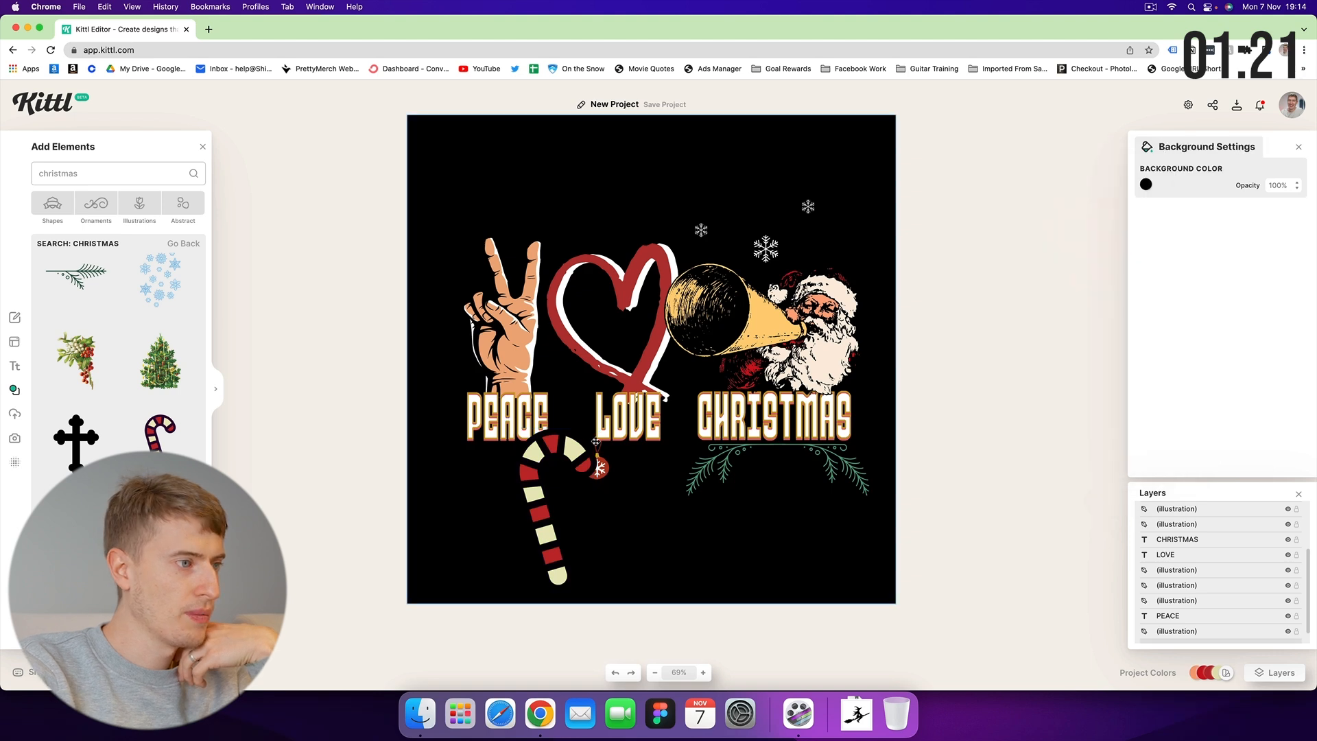
{"action": "left_click", "coordinate": [558, 454]}
{"action": "left_click_drag", "start_coordinate": [597, 428], "coordinate": [536, 548]}
{"action": "scroll", "coordinate": [528, 559], "scroll_direction": "up", "scroll_amount": 1}
{"action": "scroll", "coordinate": [528, 558], "scroll_direction": "right", "scroll_amount": 1}
{"action": "left_click_drag", "start_coordinate": [451, 625], "coordinate": [496, 471]}
{"action": "scroll", "coordinate": [497, 471], "scroll_direction": "left", "scroll_amount": 1}
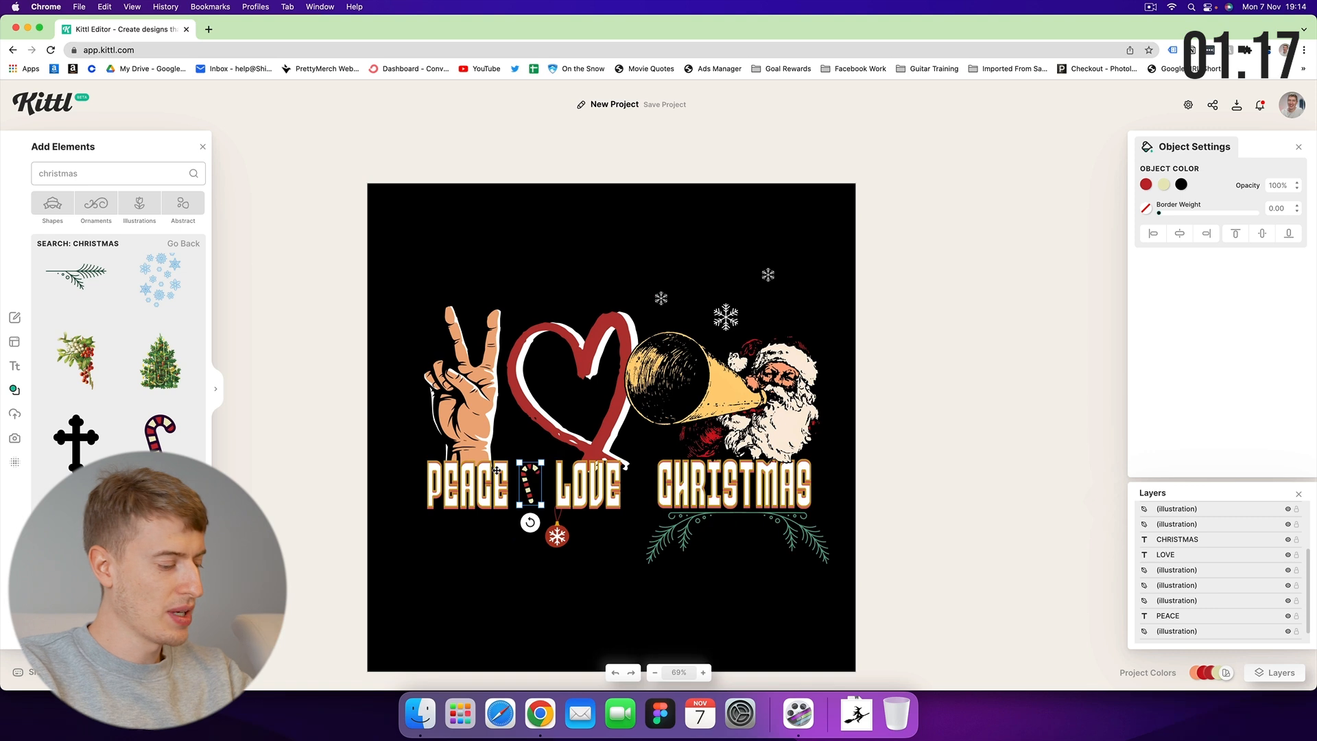
{"action": "scroll", "coordinate": [496, 470], "scroll_direction": "up", "scroll_amount": 1}
Place a horizontally flipped copy of the cane between LOVE and CHRISTMAS.
{"action": "left_click_drag", "start_coordinate": [529, 478], "coordinate": [648, 478]}
{"action": "right_click", "coordinate": [648, 478]}
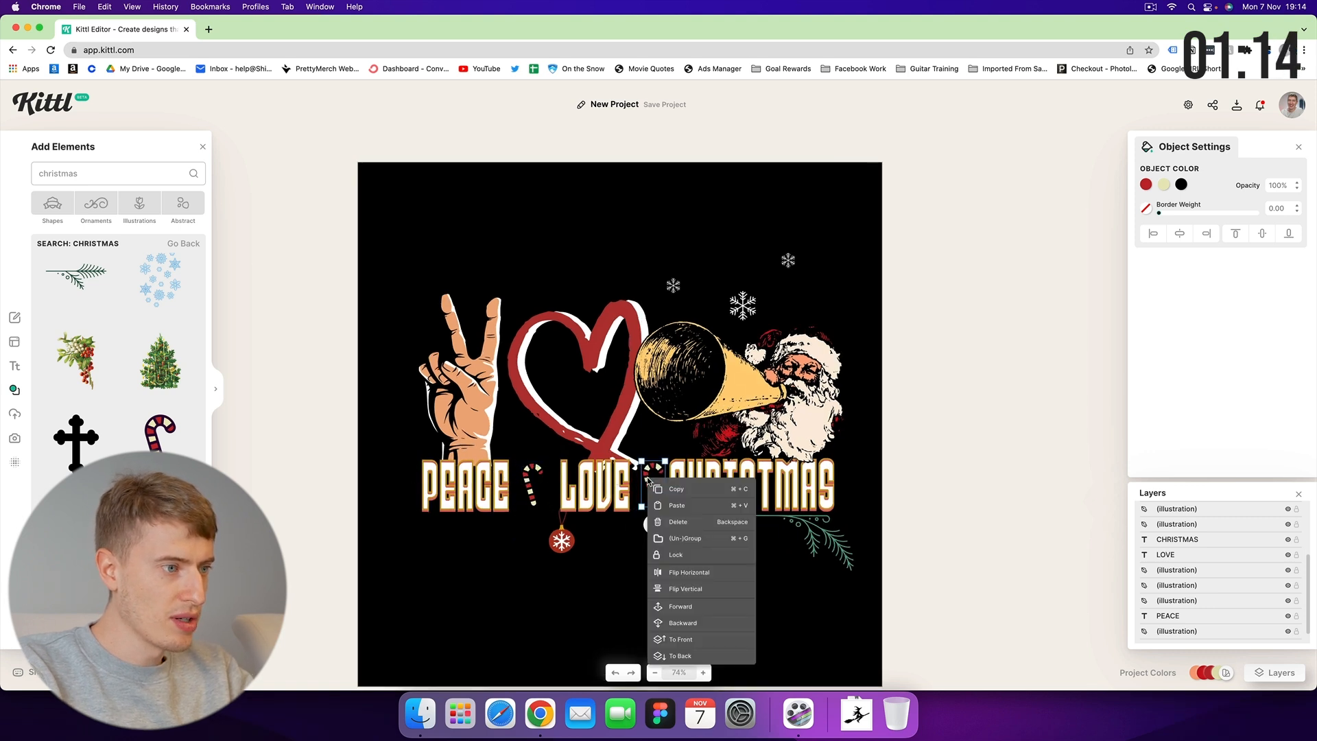
{"action": "left_click", "coordinate": [668, 568]}
{"action": "left_click", "coordinate": [616, 600]}
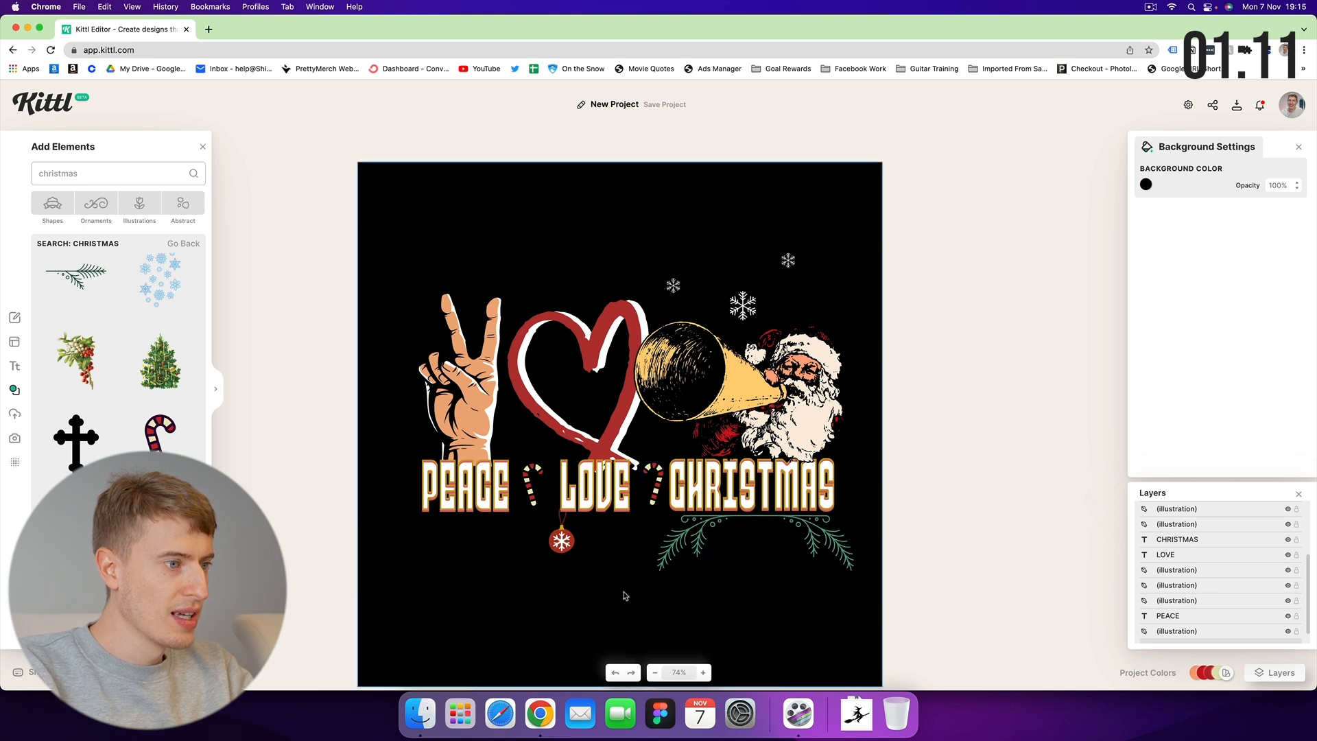
Select the whole design and shift it slightly left to recentre it.
{"action": "scroll", "coordinate": [641, 557], "scroll_direction": "up", "scroll_amount": 2}
{"action": "scroll", "coordinate": [641, 556], "scroll_direction": "down", "scroll_amount": 4}
{"action": "scroll", "coordinate": [639, 554], "scroll_direction": "up", "scroll_amount": 2}
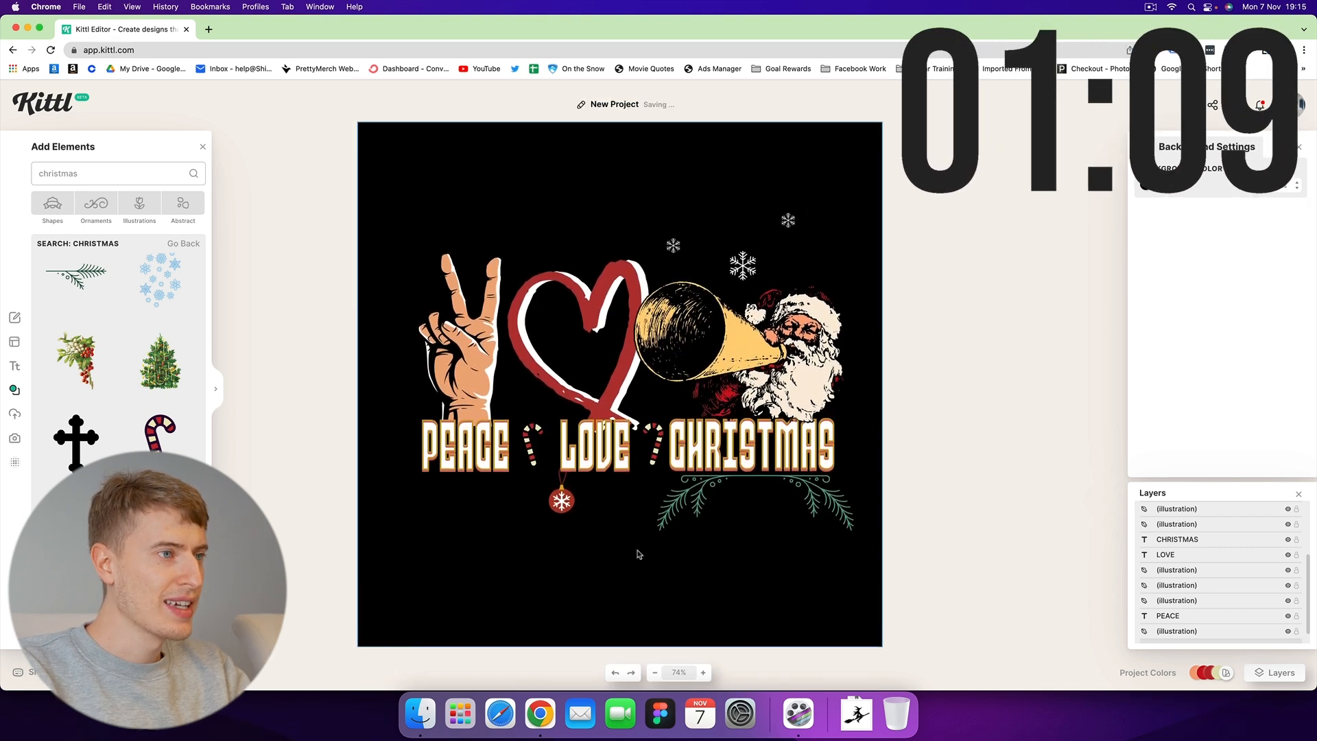
{"action": "scroll", "coordinate": [638, 553], "scroll_direction": "down", "scroll_amount": 4}
{"action": "left_click_drag", "start_coordinate": [854, 208], "coordinate": [410, 511]}
{"action": "left_click_drag", "start_coordinate": [641, 470], "coordinate": [633, 471]}
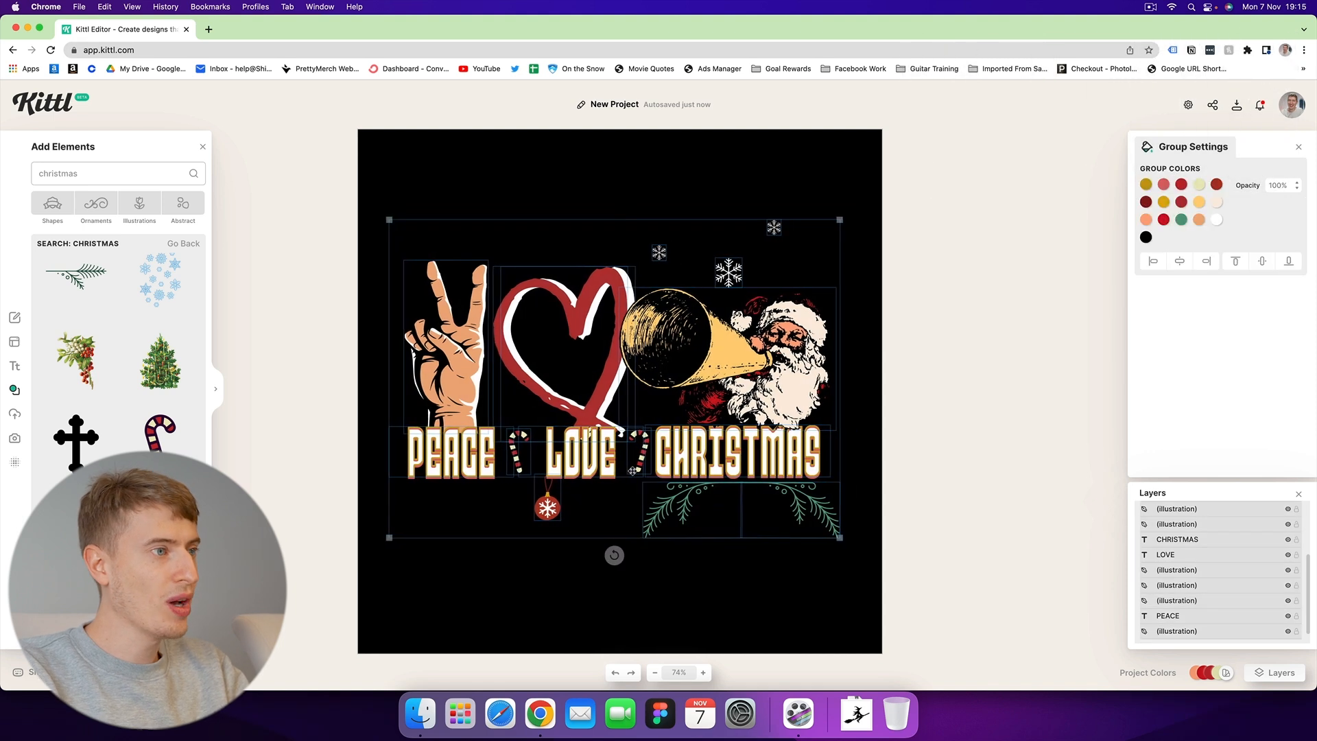
{"action": "left_click", "coordinate": [682, 606]}
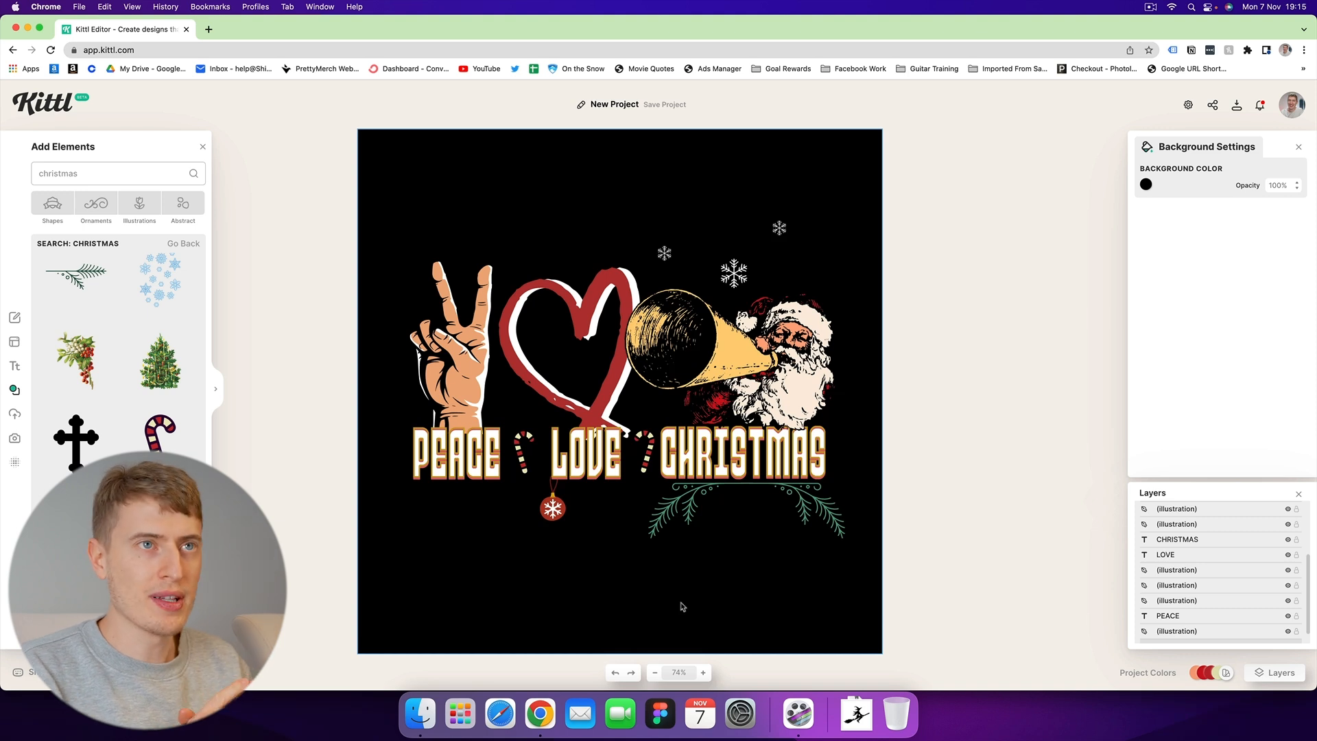
Go to the Kittl home page's Find Your Perfect Design template gallery.
{"action": "left_click", "coordinate": [1151, 8]}
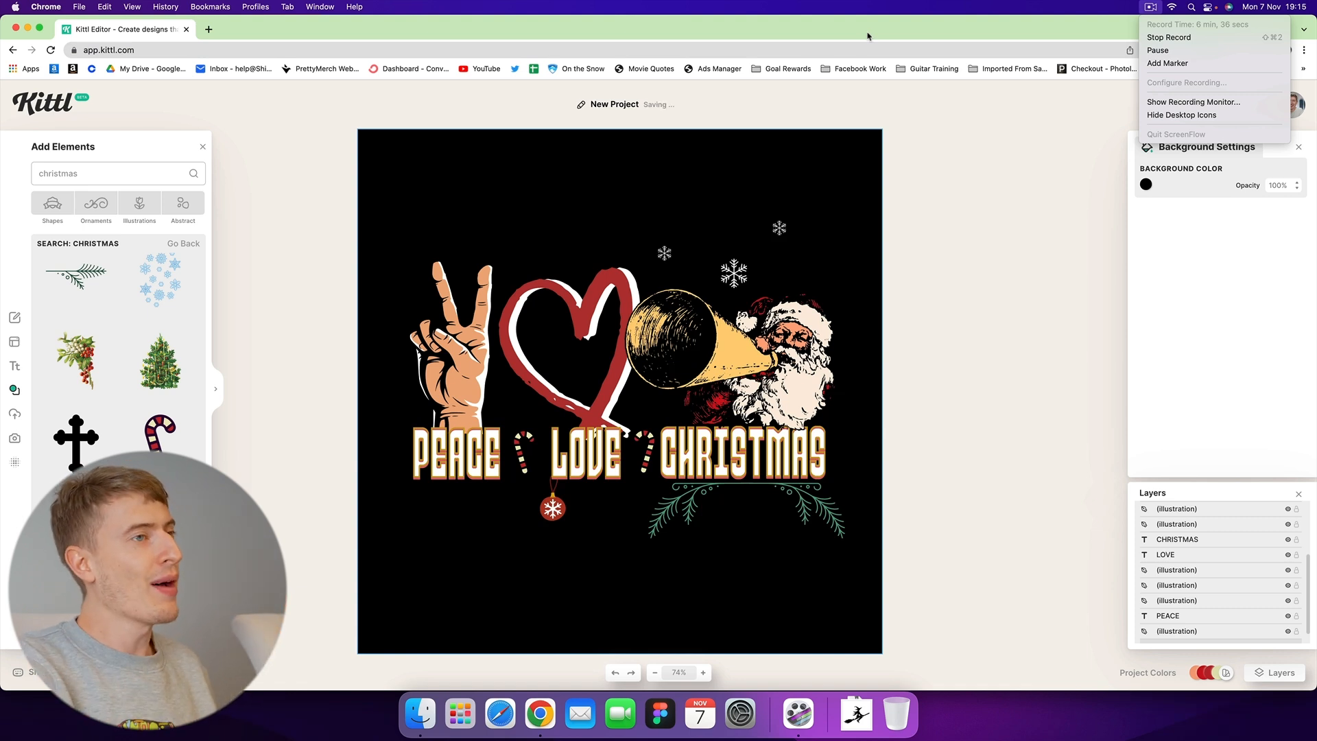
{"action": "left_click", "coordinate": [862, 28]}
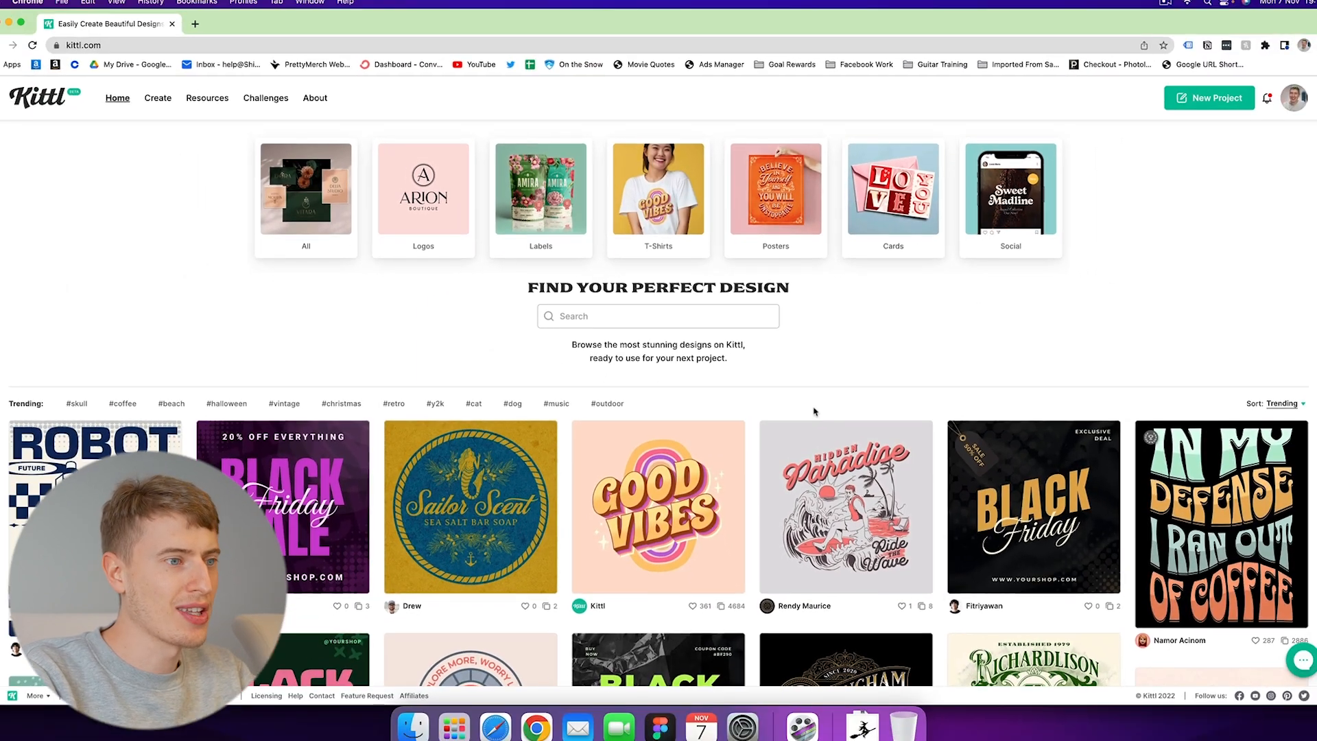
Find the Garingham Barbershop logo in the gallery and start a new project from it.
{"action": "scroll", "coordinate": [912, 521], "scroll_direction": "down", "scroll_amount": 3}
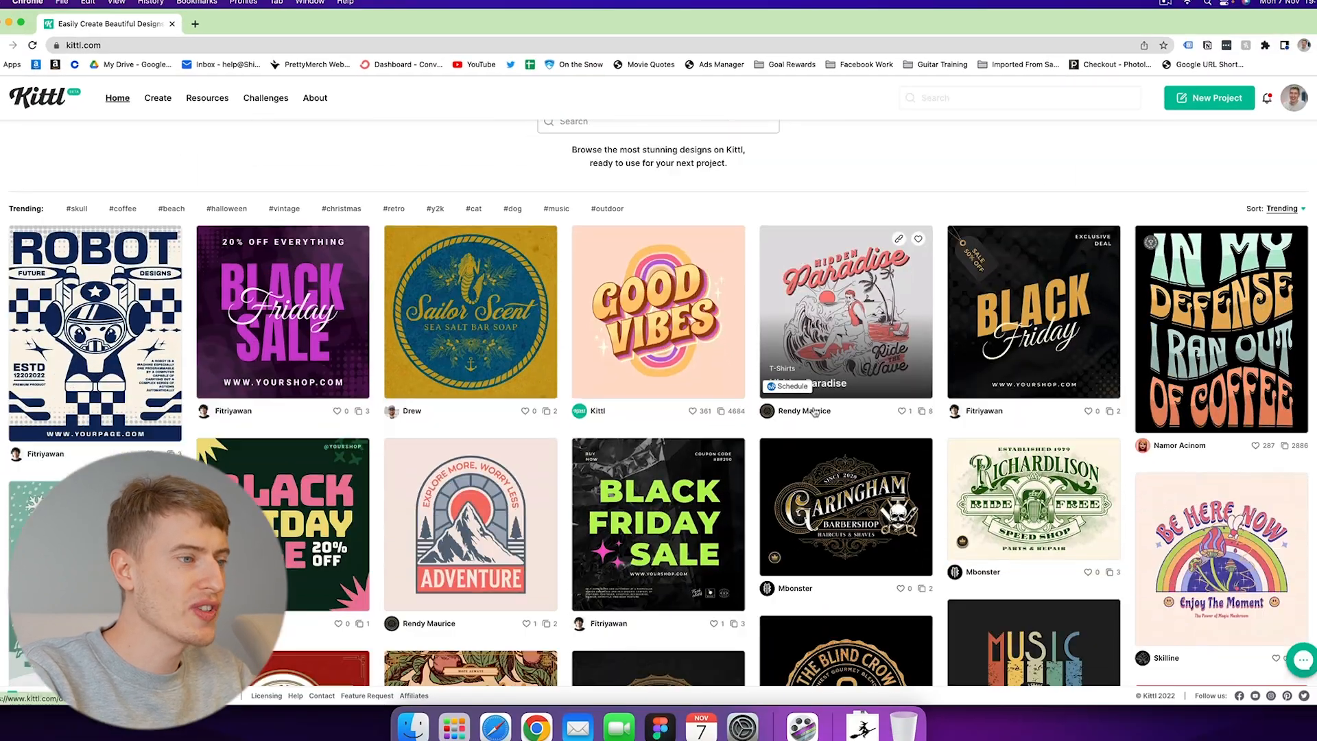
{"action": "scroll", "coordinate": [814, 412], "scroll_direction": "down", "scroll_amount": 10}
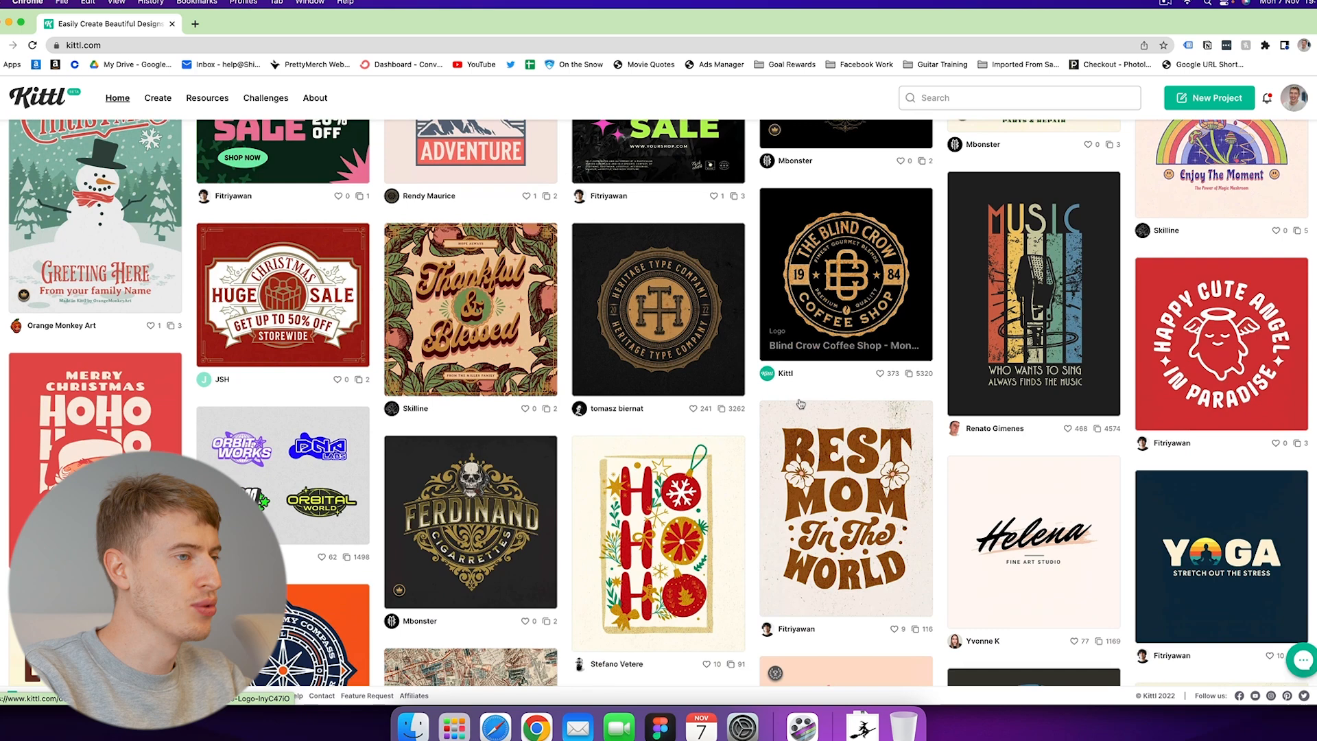
{"action": "scroll", "coordinate": [799, 404], "scroll_direction": "down", "scroll_amount": 5}
{"action": "scroll", "coordinate": [821, 343], "scroll_direction": "up", "scroll_amount": 10}
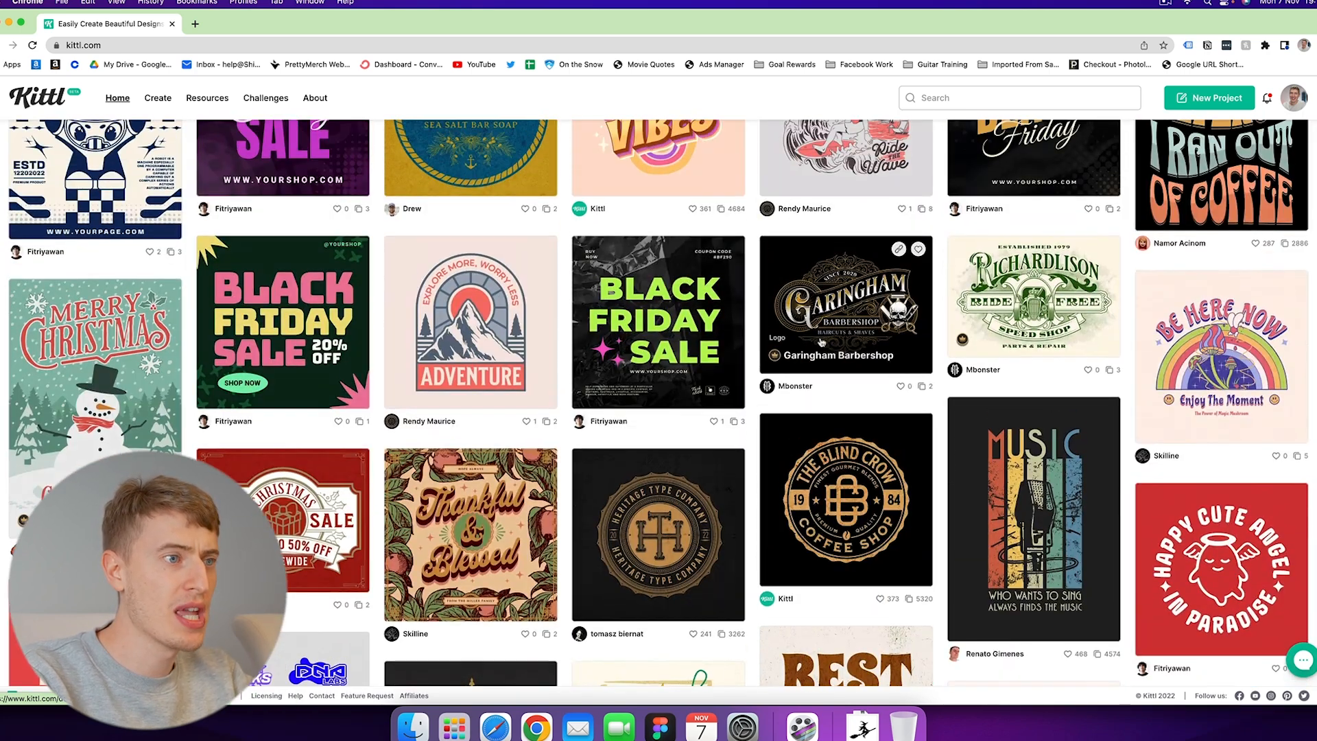
{"action": "left_click", "coordinate": [822, 327]}
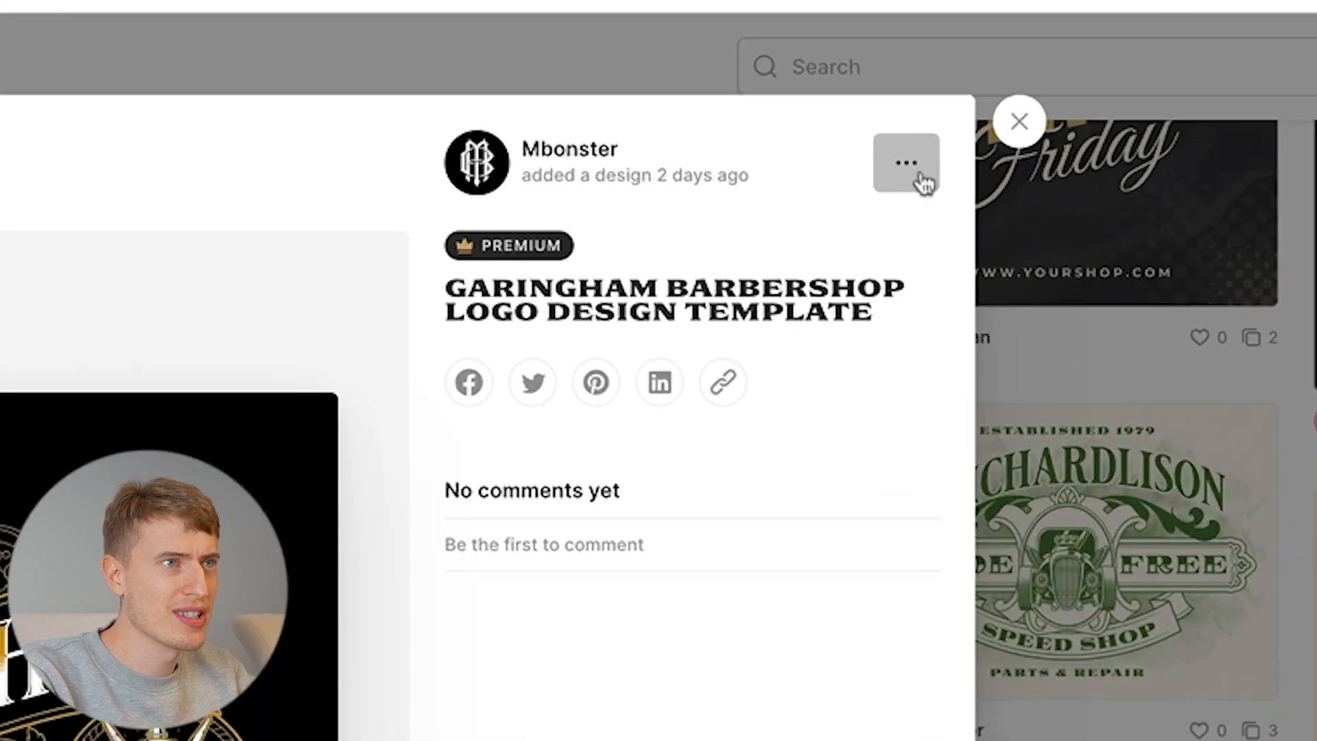
{"action": "left_click", "coordinate": [967, 137]}
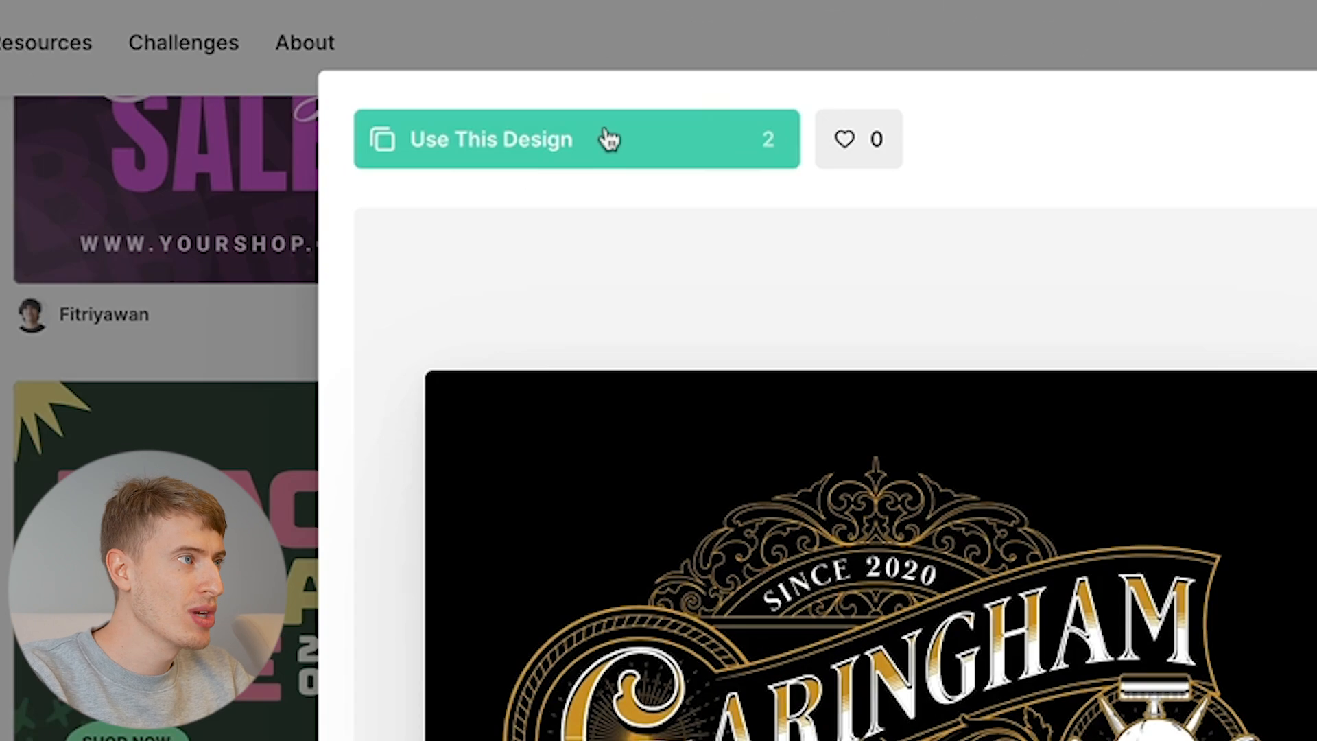
{"action": "left_click", "coordinate": [608, 139]}
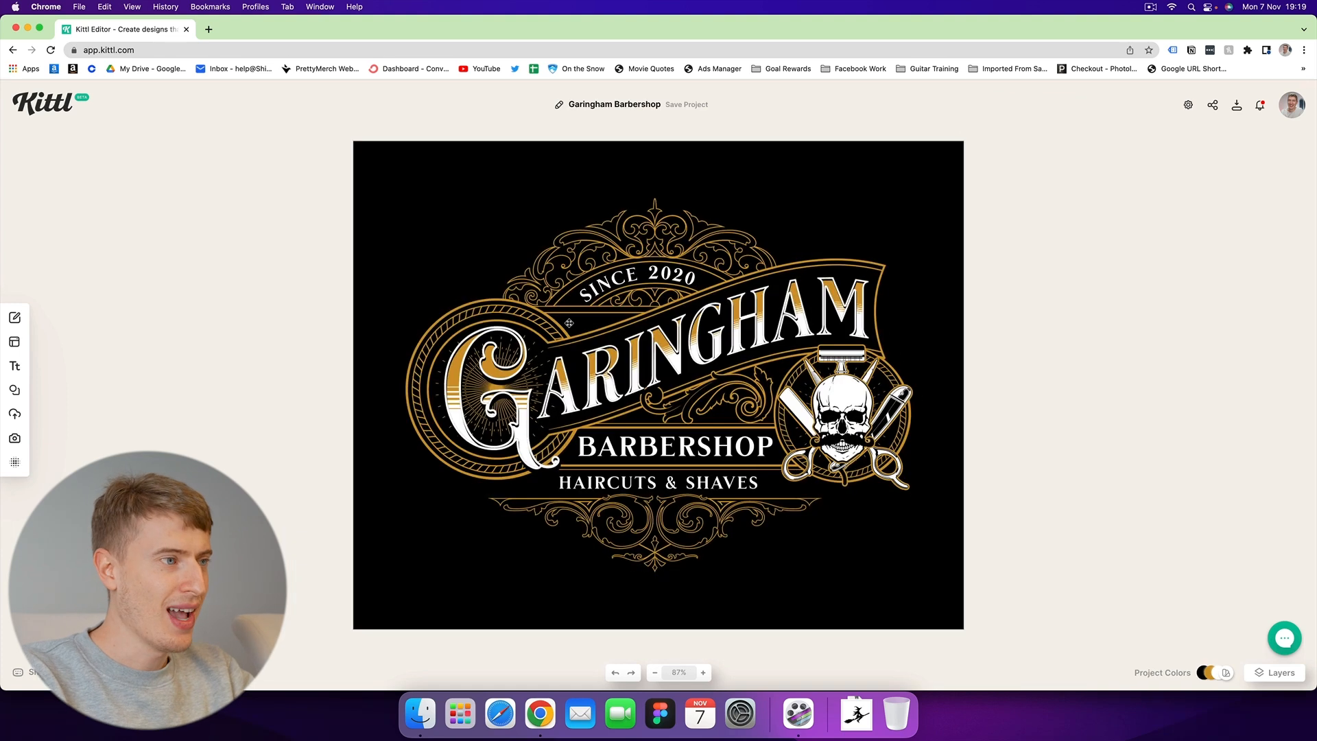
Replace the ARINGHAM text with HELLO.
{"action": "double_click", "coordinate": [619, 365]}
{"action": "double_click", "coordinate": [640, 339]}
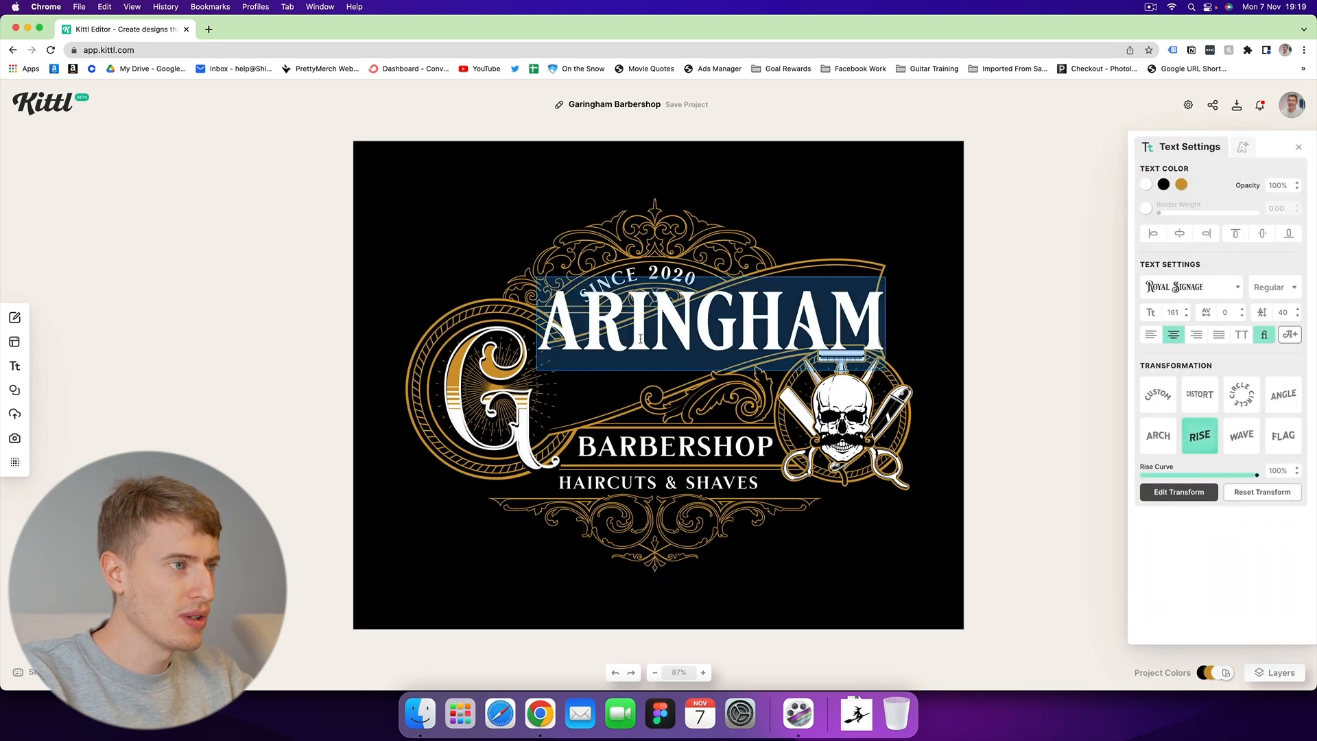
{"action": "type", "text": "HELLO"}
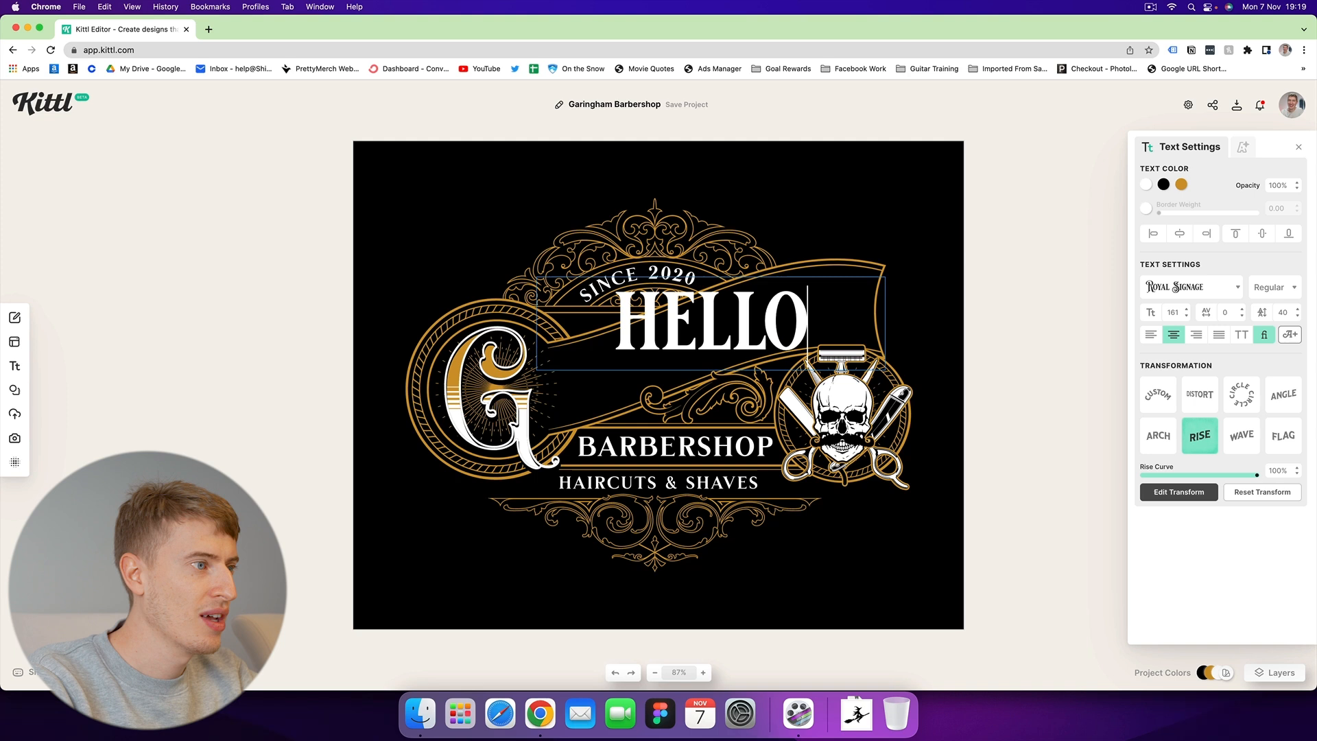
{"action": "key", "text": "Escape"}
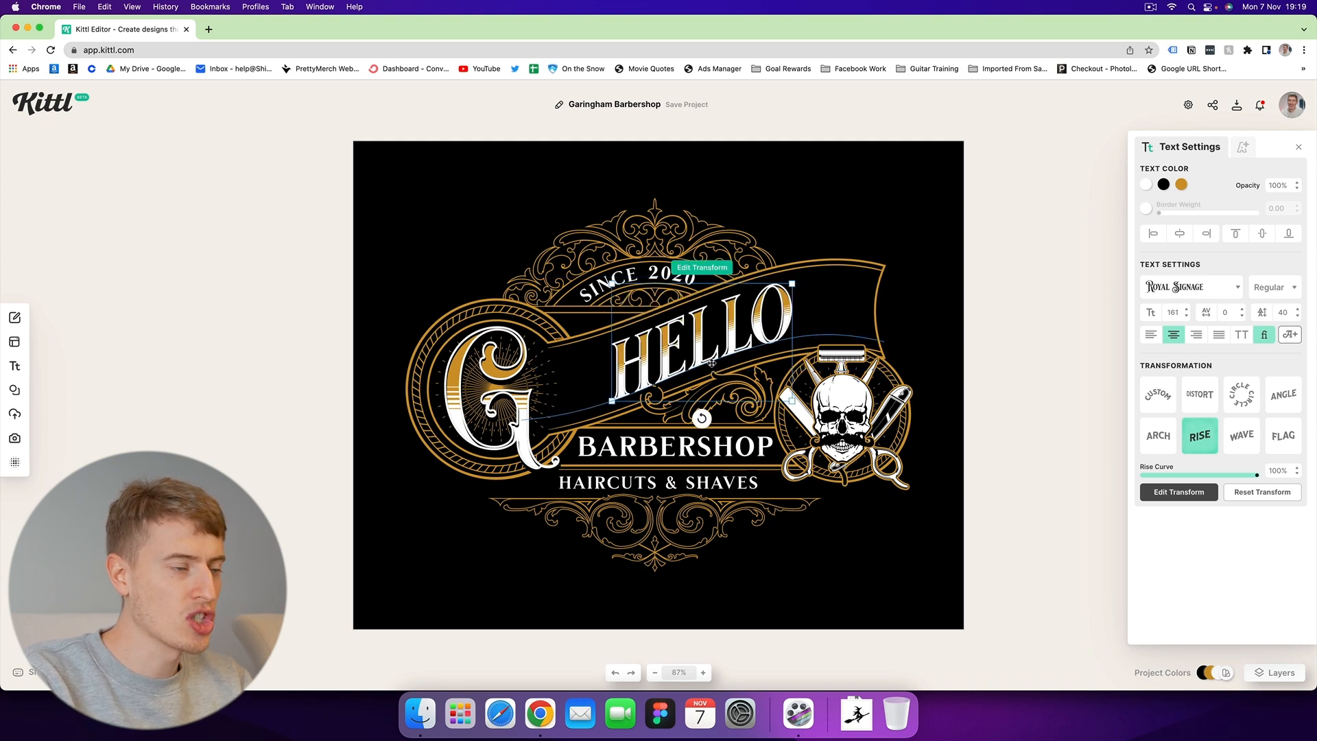
Replace the large G letter with S and scale it down slightly.
{"action": "left_click", "coordinate": [487, 376]}
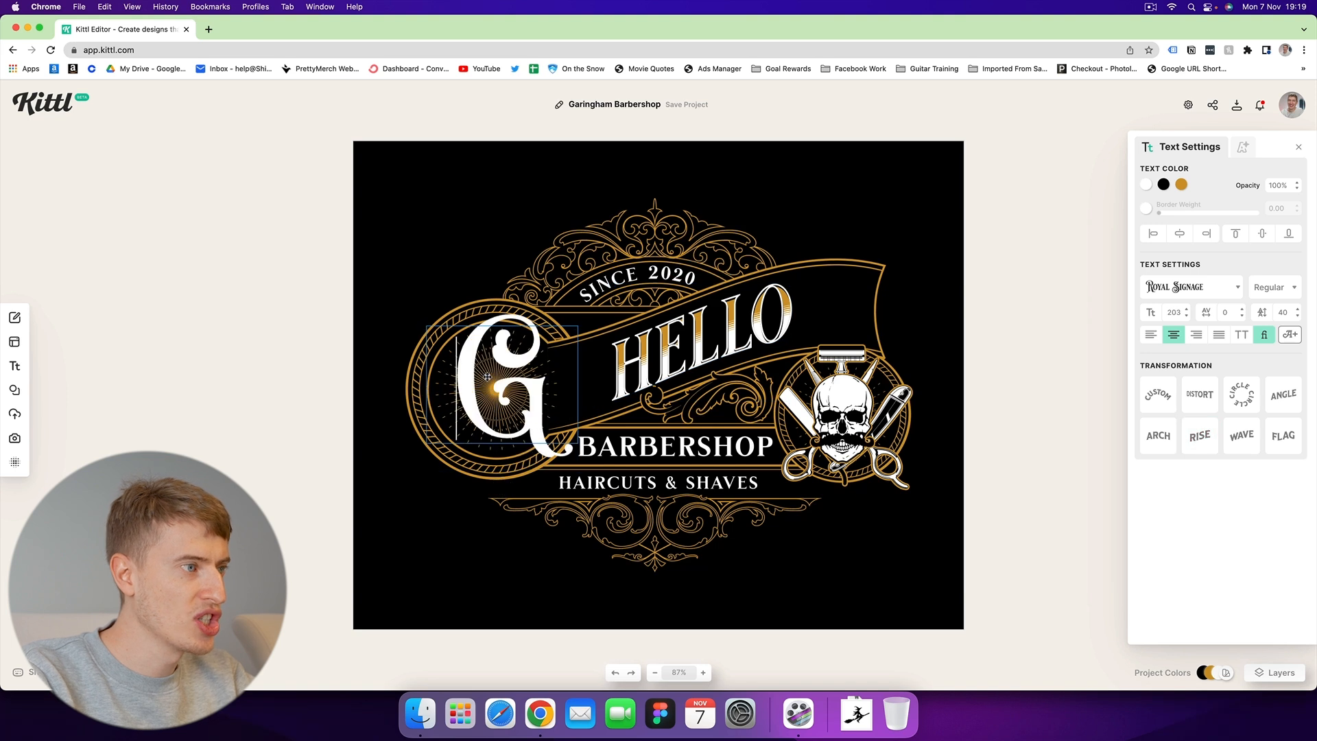
{"action": "type", "text": "S"}
{"action": "key", "text": "Delete"}
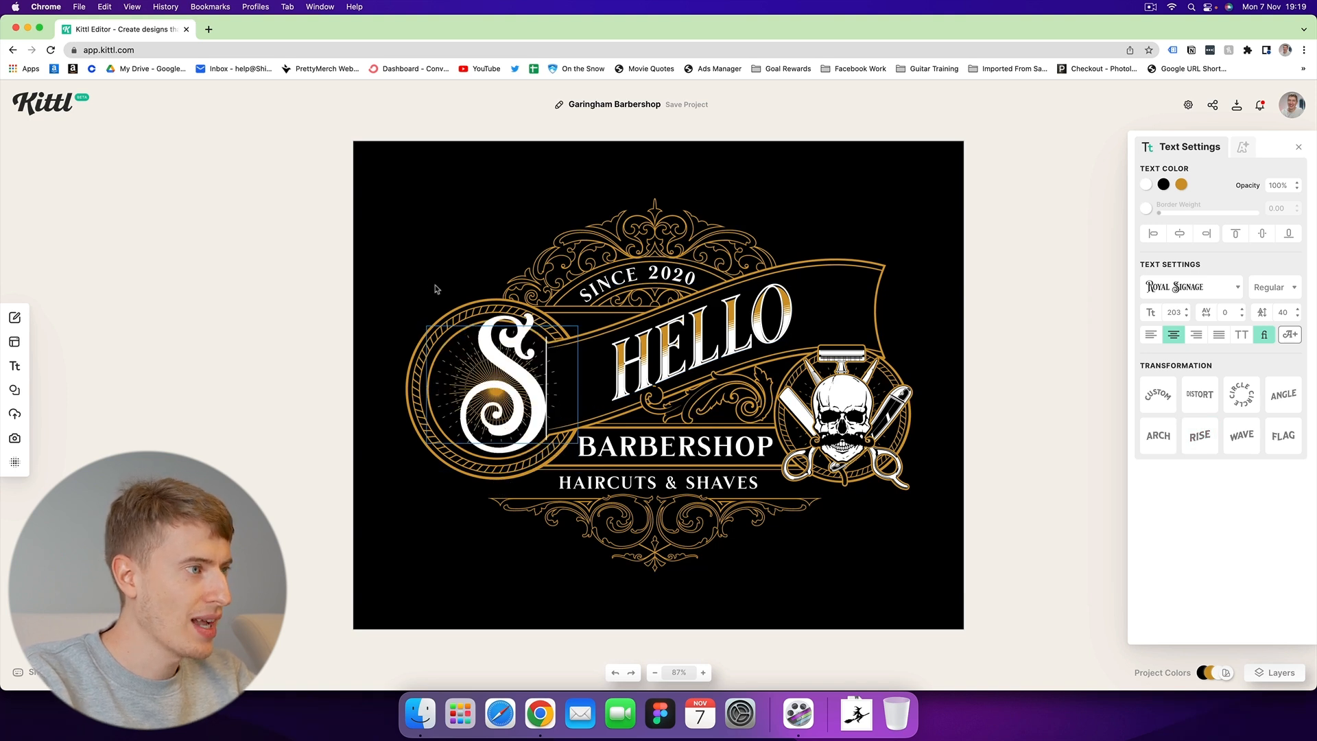
{"action": "key", "text": "Escape"}
{"action": "left_click_drag", "start_coordinate": [576, 466], "coordinate": [516, 418]}
Change the year text from SINCE 2020 to SINCE 2004.
{"action": "double_click", "coordinate": [635, 275]}
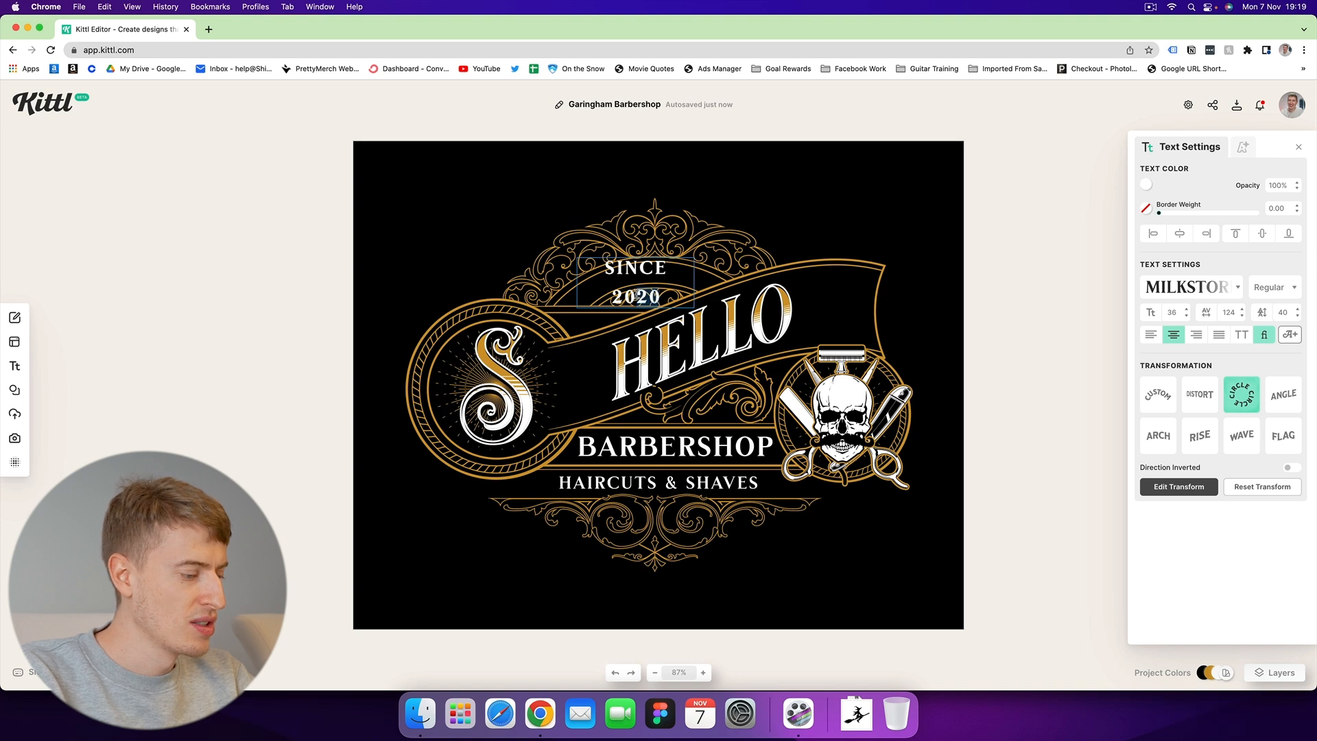
{"action": "type", "text": "04"}
{"action": "key", "text": "Escape"}
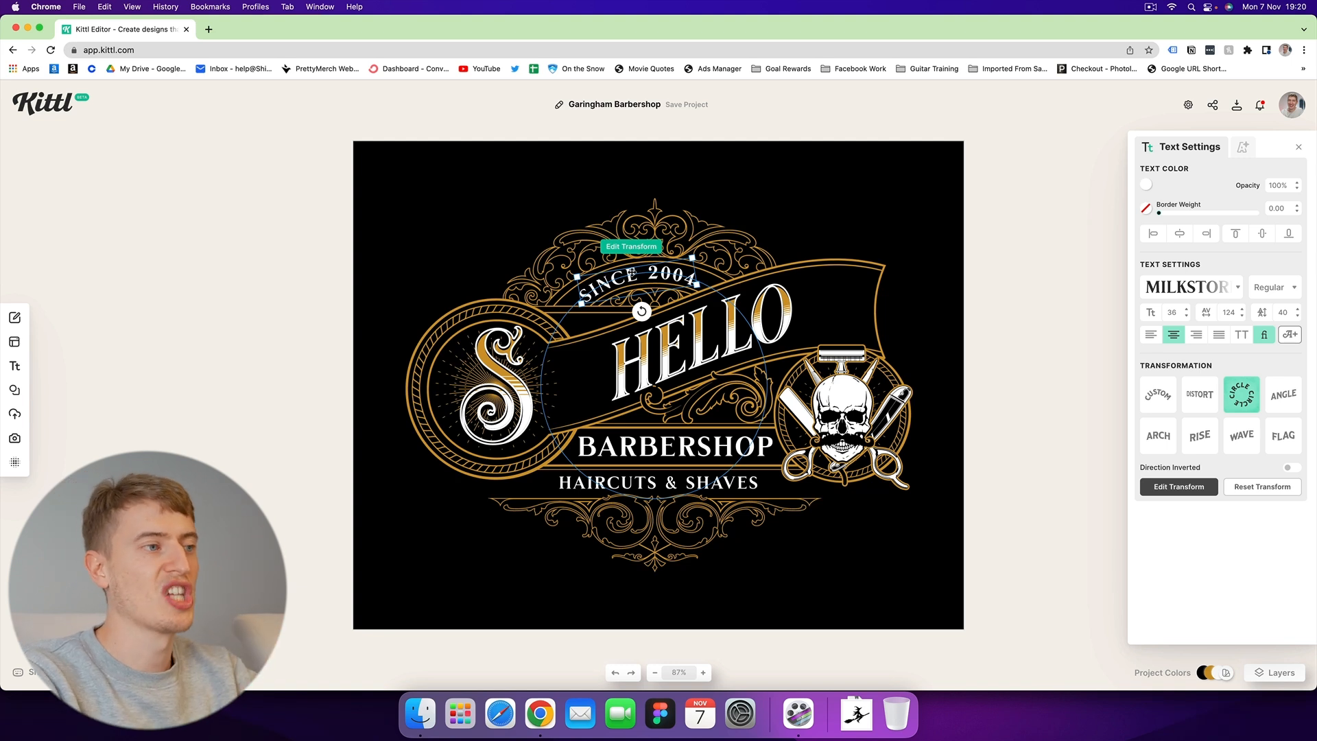
Leave the editor for the Kittl home page, confirming both leave prompts.
{"action": "left_click", "coordinate": [30, 104]}
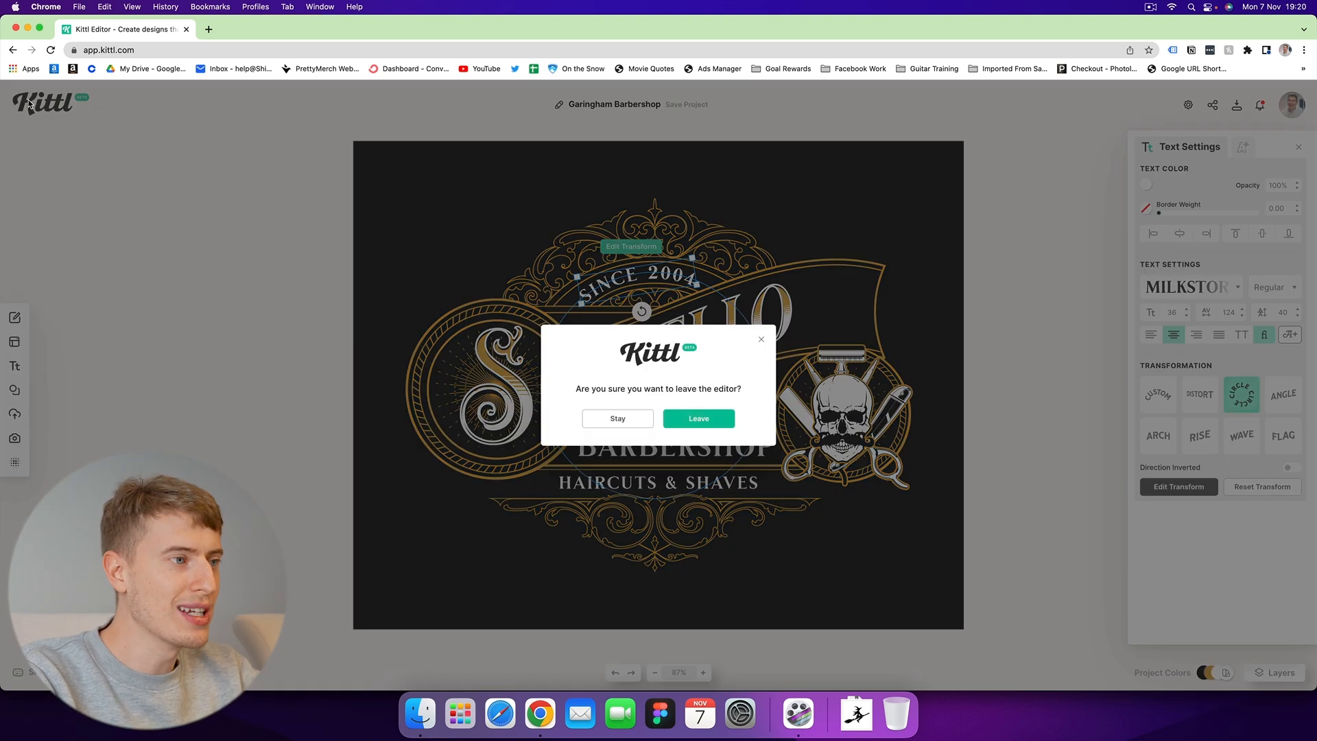
{"action": "left_click", "coordinate": [676, 420]}
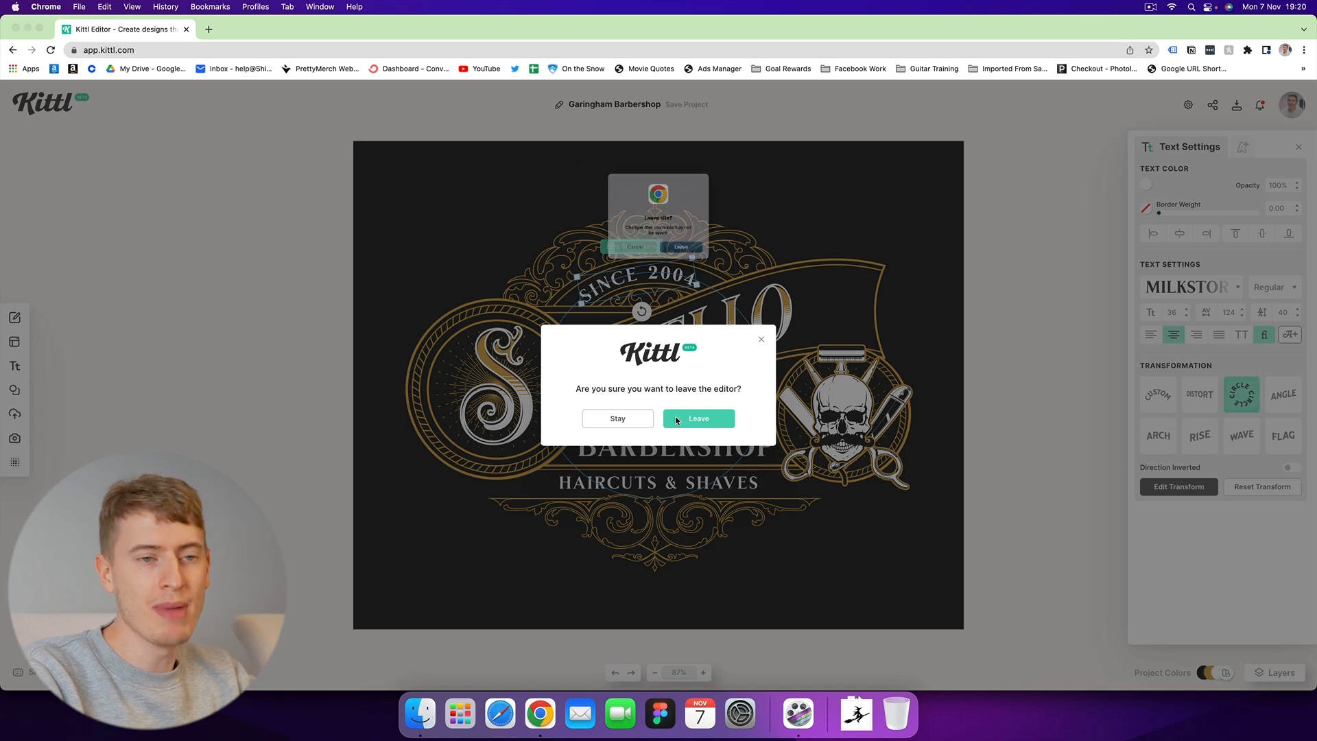
{"action": "left_click", "coordinate": [678, 263]}
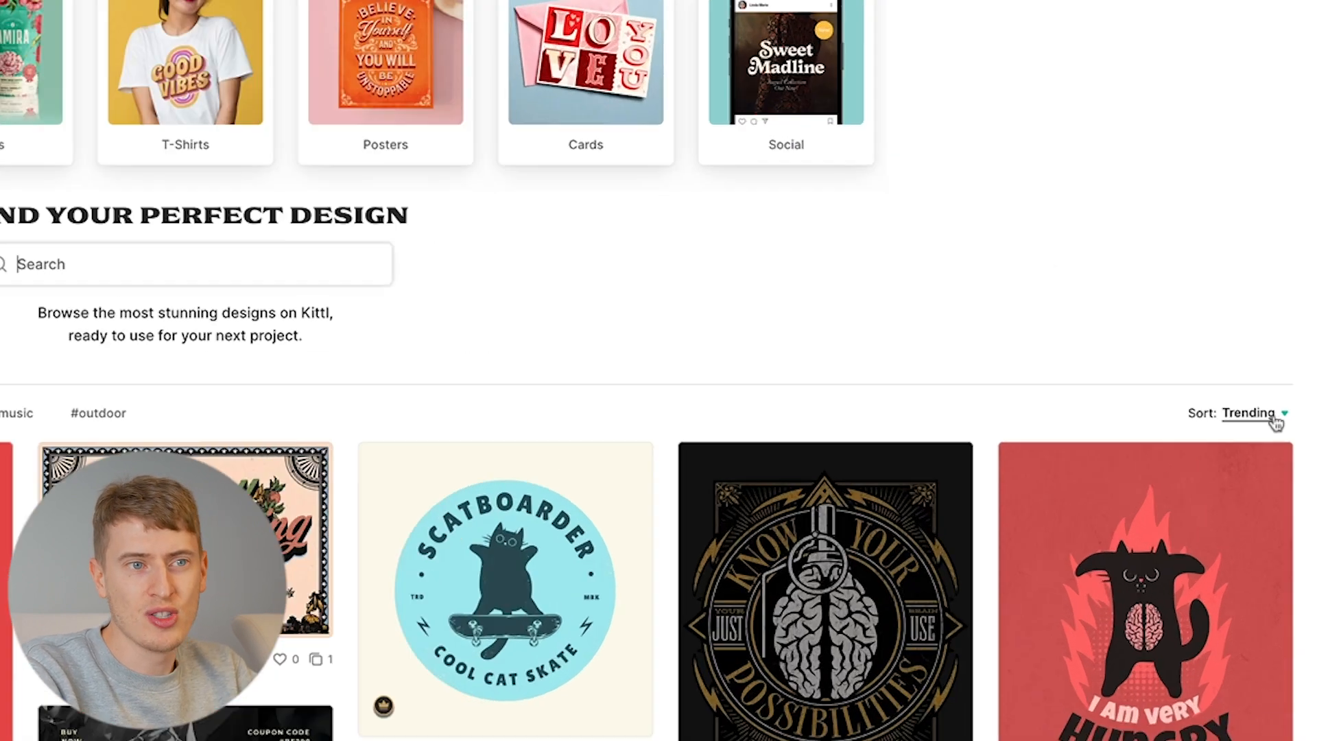
Sort the design gallery by Most used and browse the results.
{"action": "left_click", "coordinate": [1280, 396]}
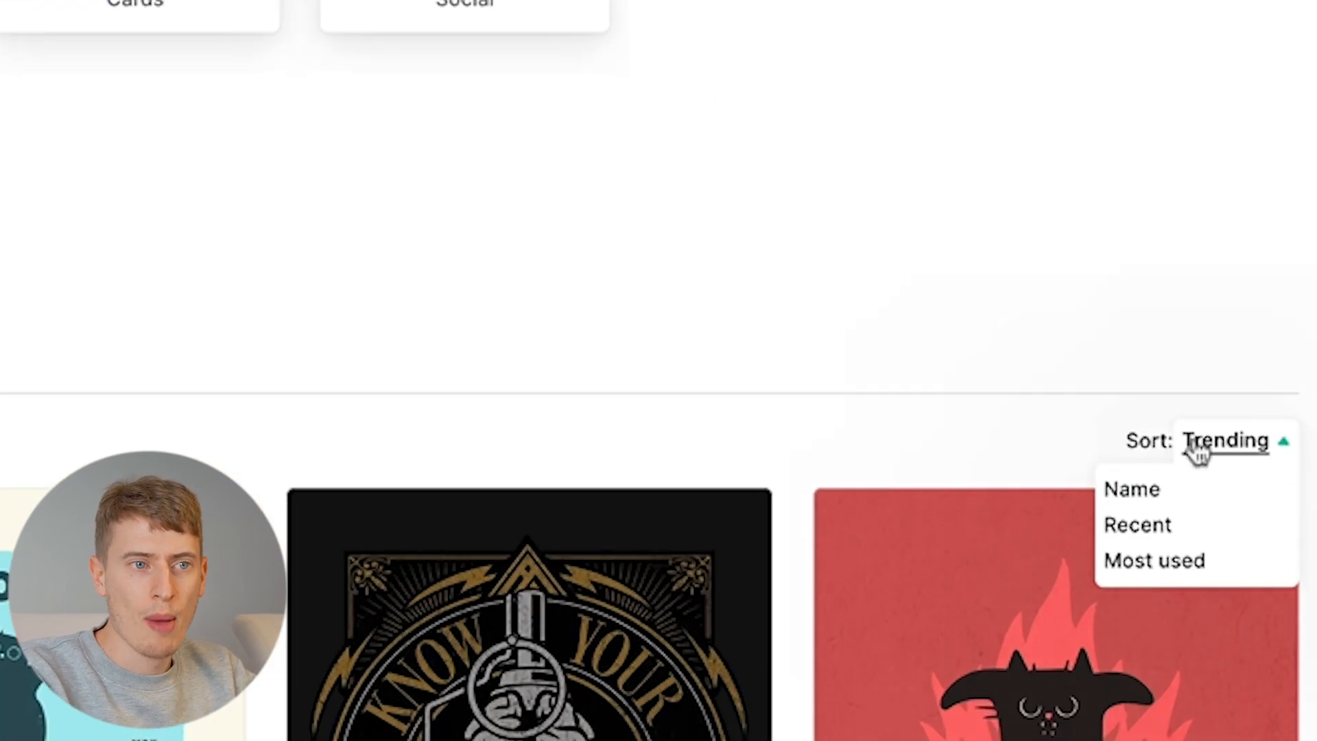
{"action": "left_click", "coordinate": [1146, 563]}
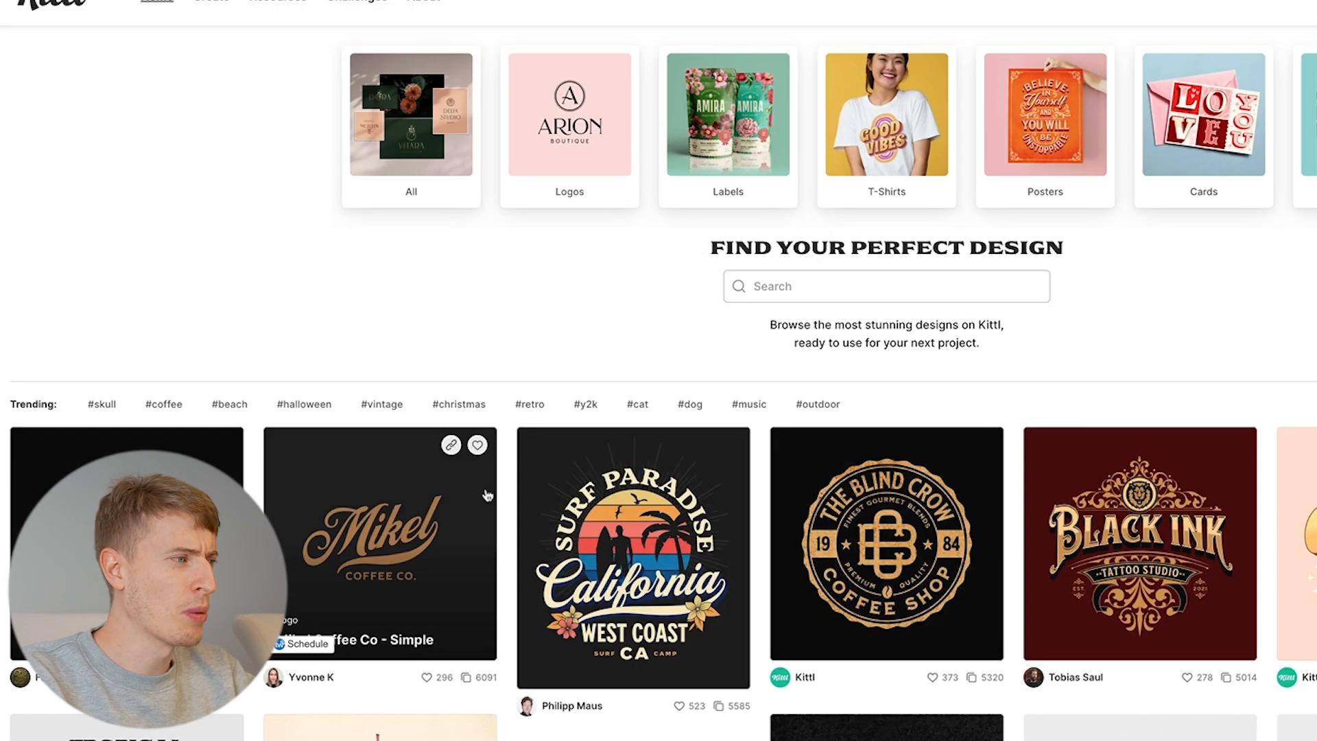
{"action": "scroll", "coordinate": [476, 528], "scroll_direction": "down", "scroll_amount": 3}
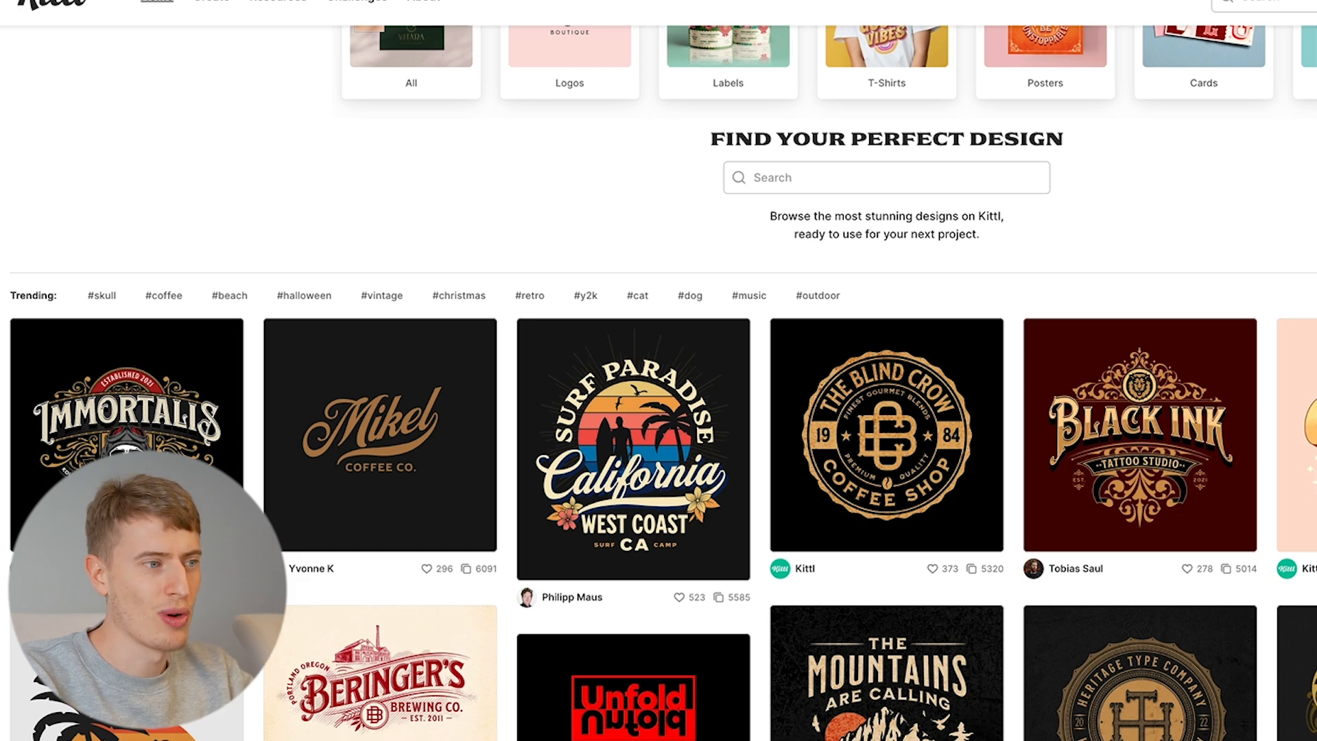
{"action": "mouse_move", "coordinate": [854, 379]}
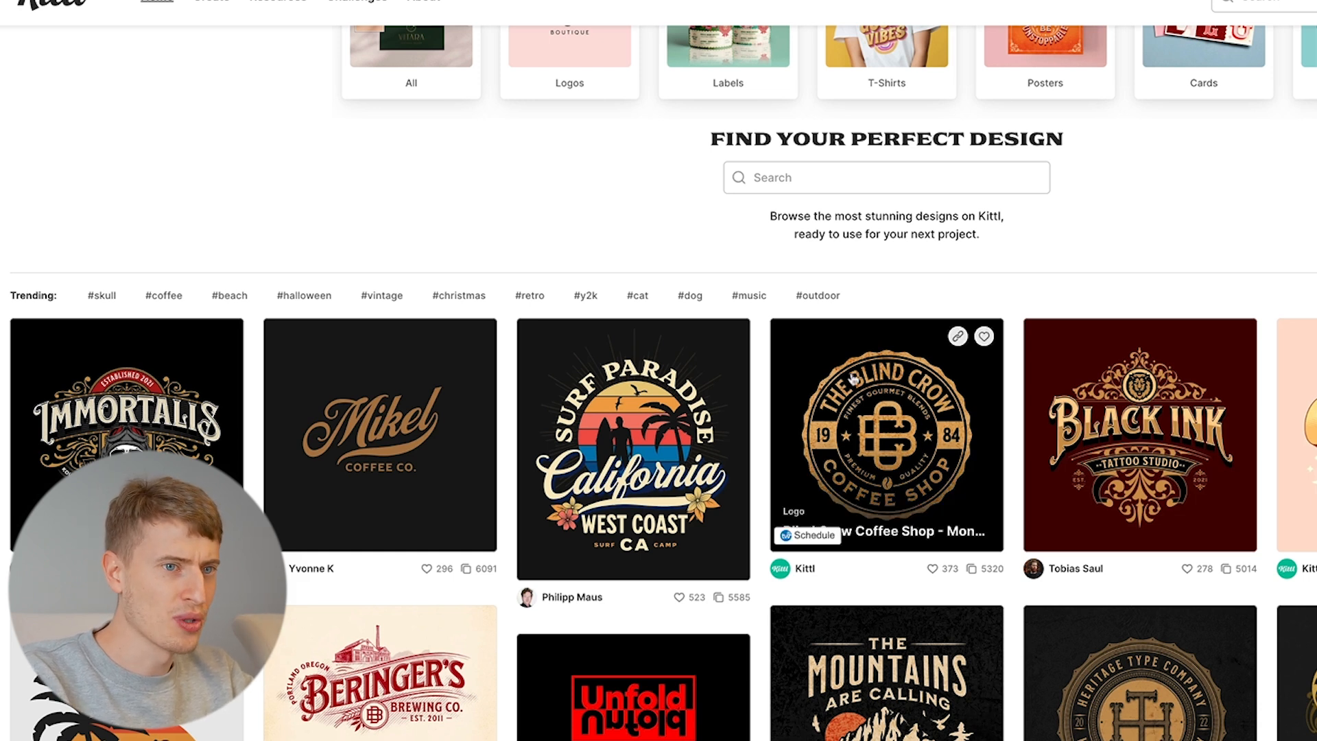
{"action": "scroll", "coordinate": [1303, 618], "scroll_direction": "down", "scroll_amount": 1}
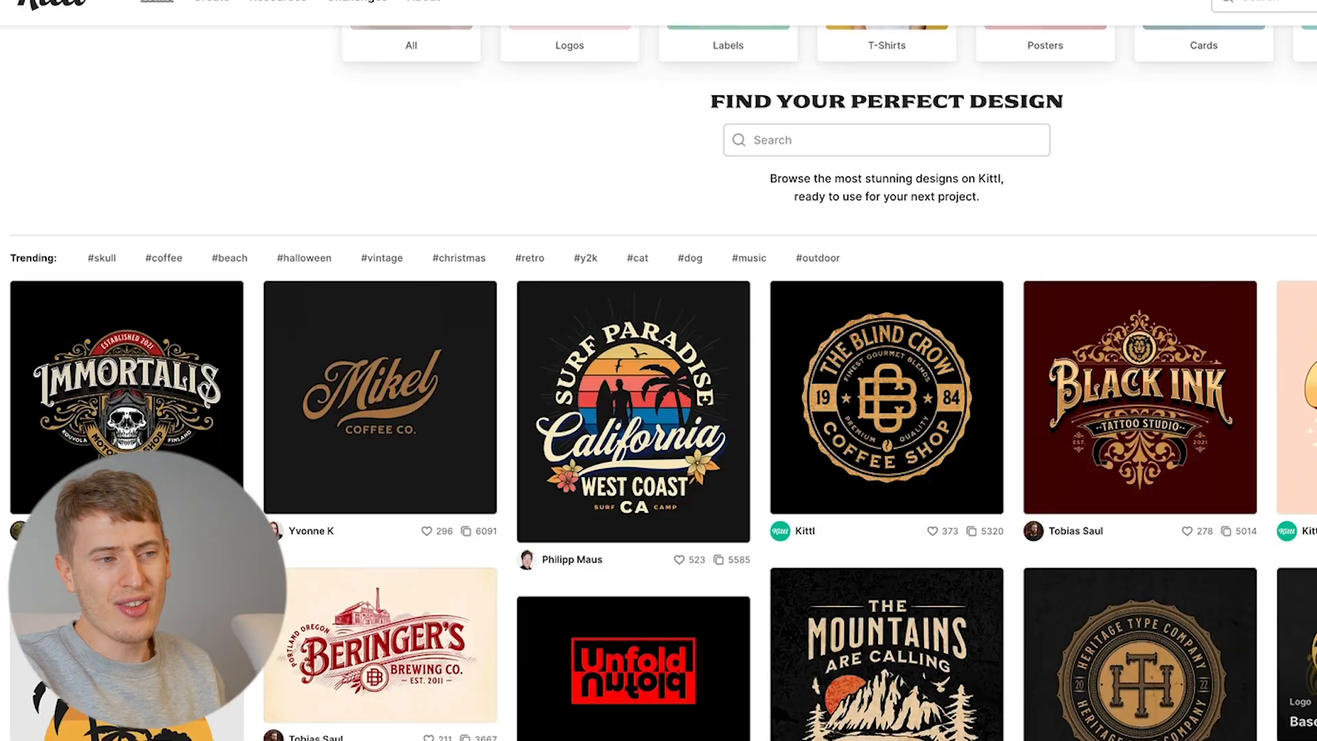
{"action": "scroll", "coordinate": [1311, 524], "scroll_direction": "up", "scroll_amount": 2}
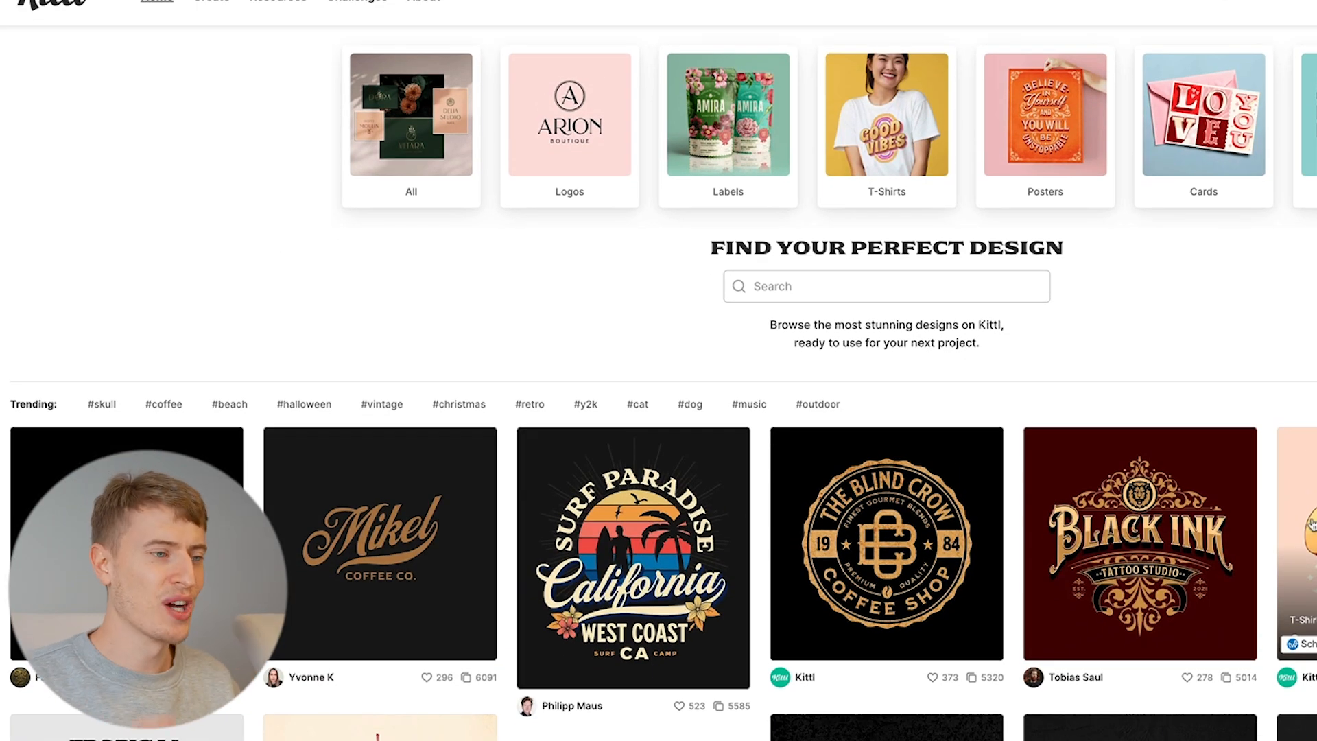